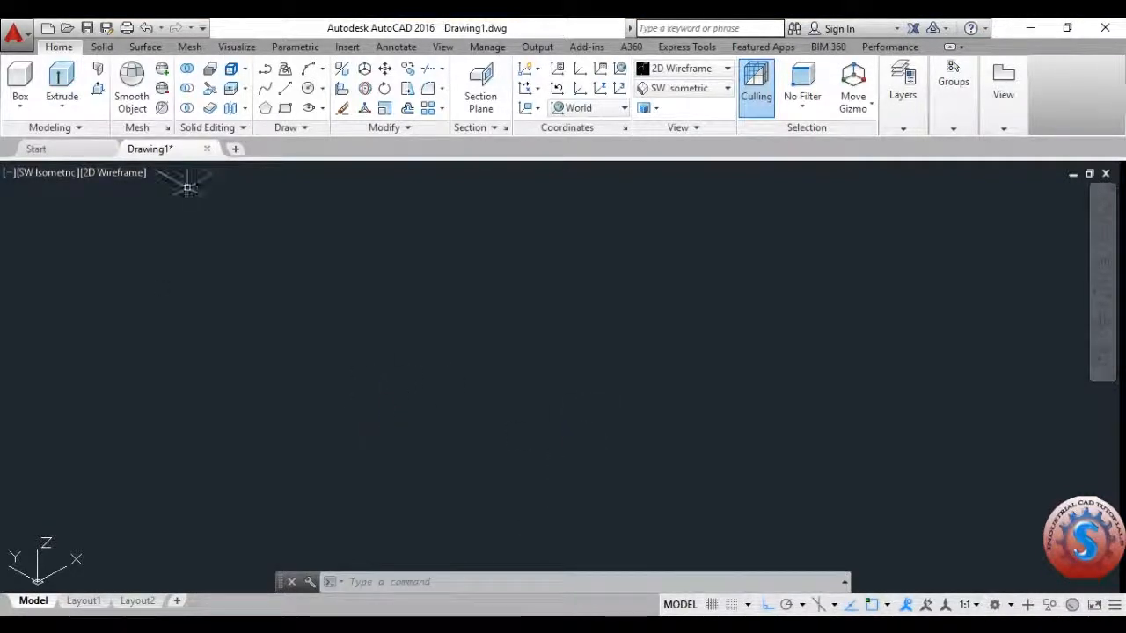
Step: Switch the viewport's visual style to Conceptual and turn off the grid display
click(67, 110)
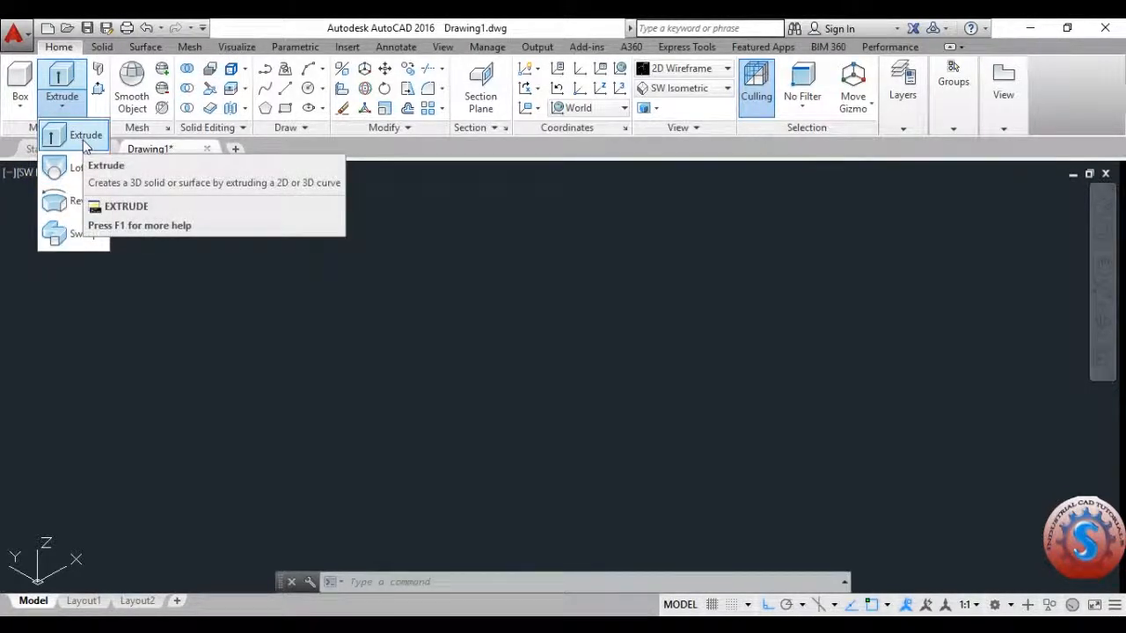
click(246, 48)
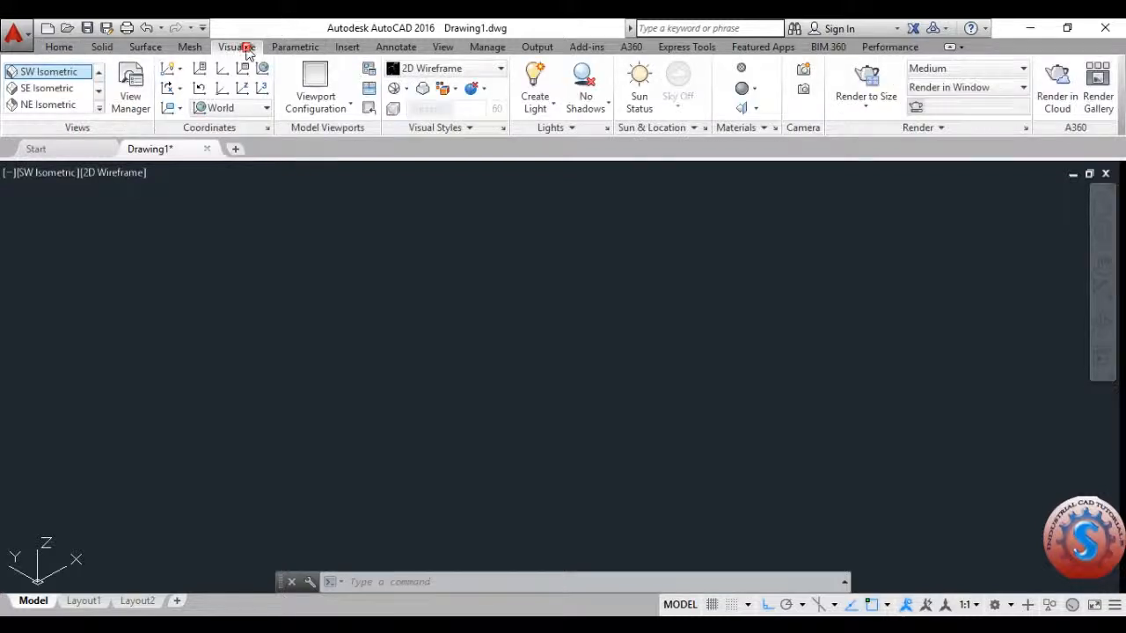
click(448, 70)
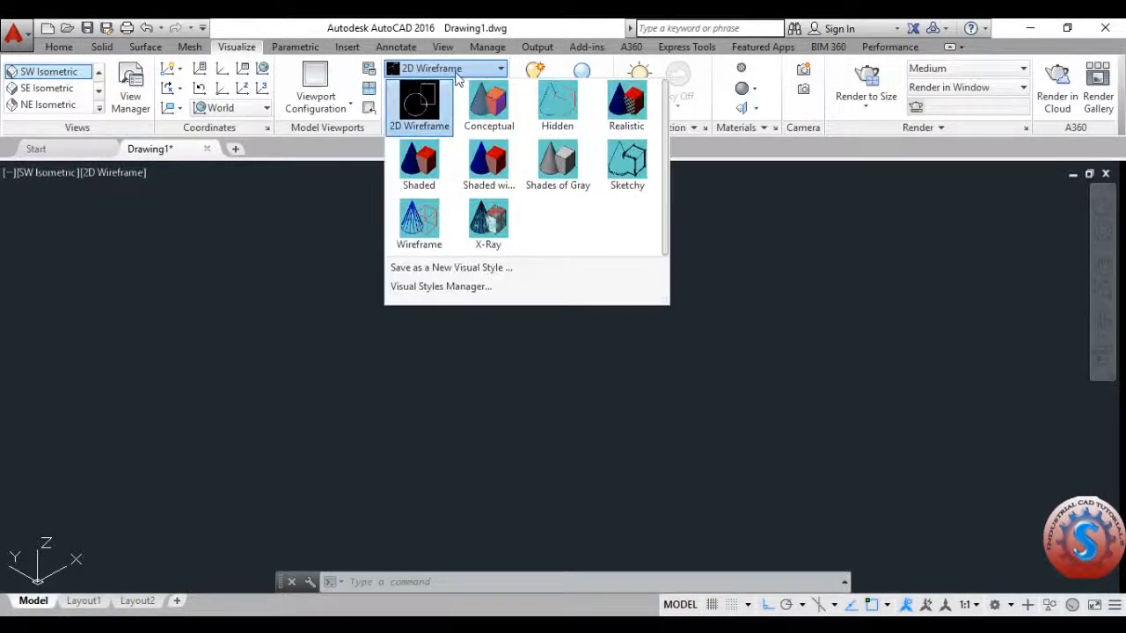
click(495, 119)
middle_drag(250, 317, 244, 333)
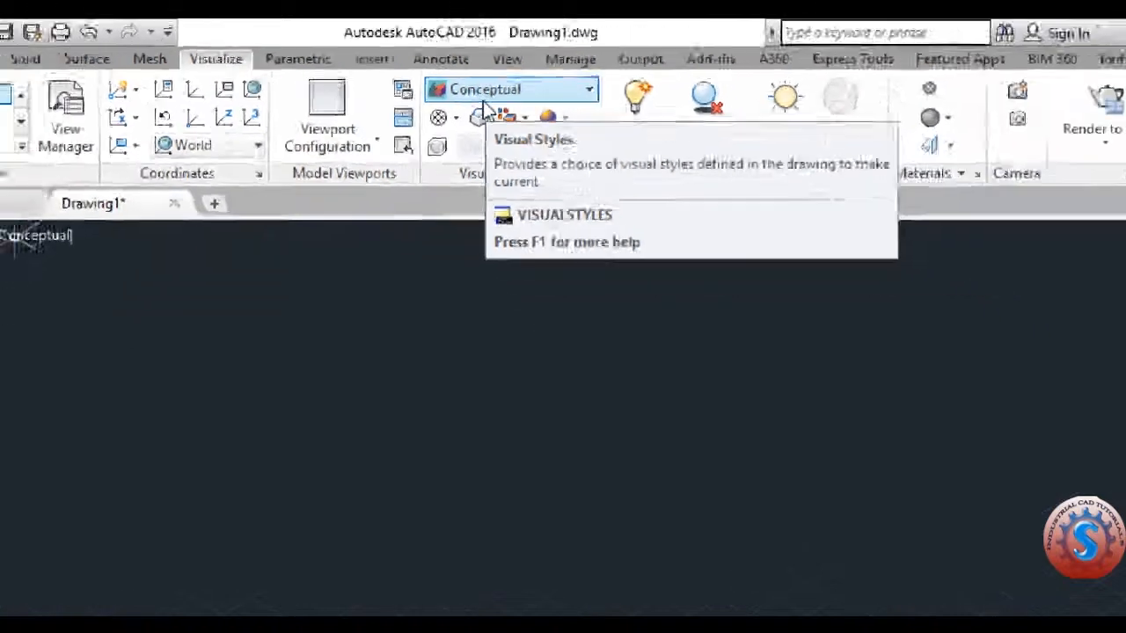
key(F7)
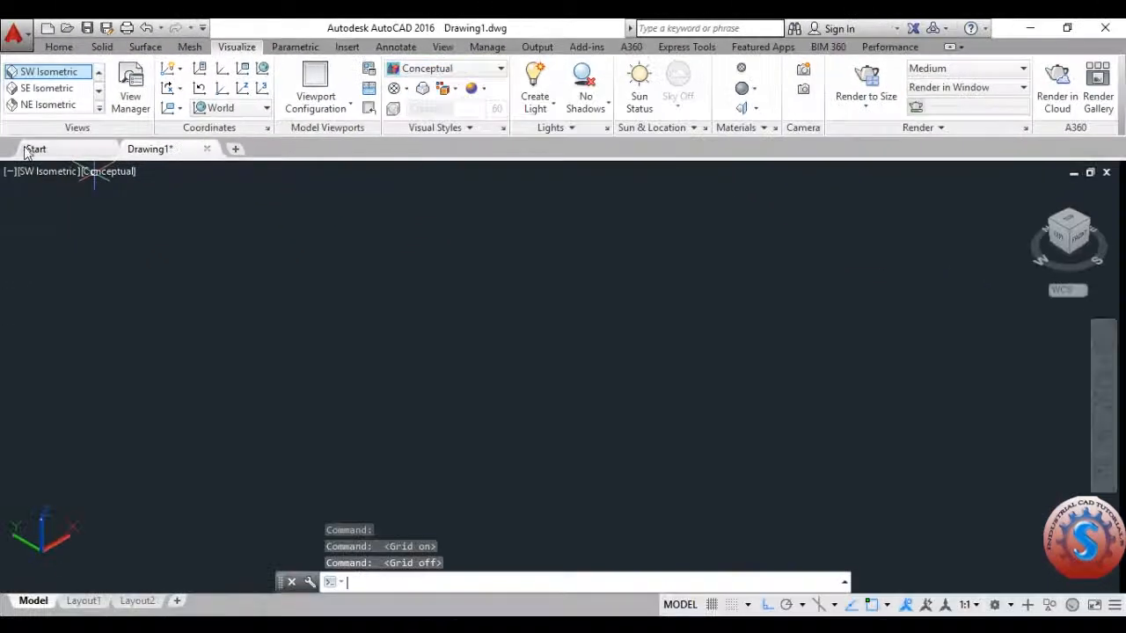
Step: Set the viewport to the SW Isometric view
click(99, 107)
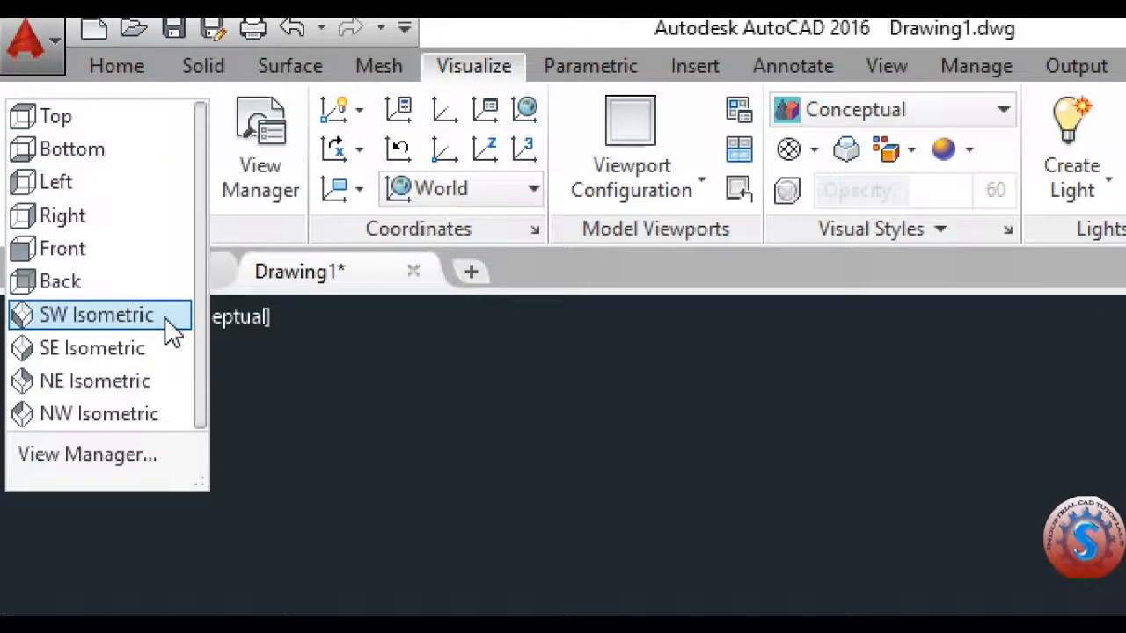
click(164, 316)
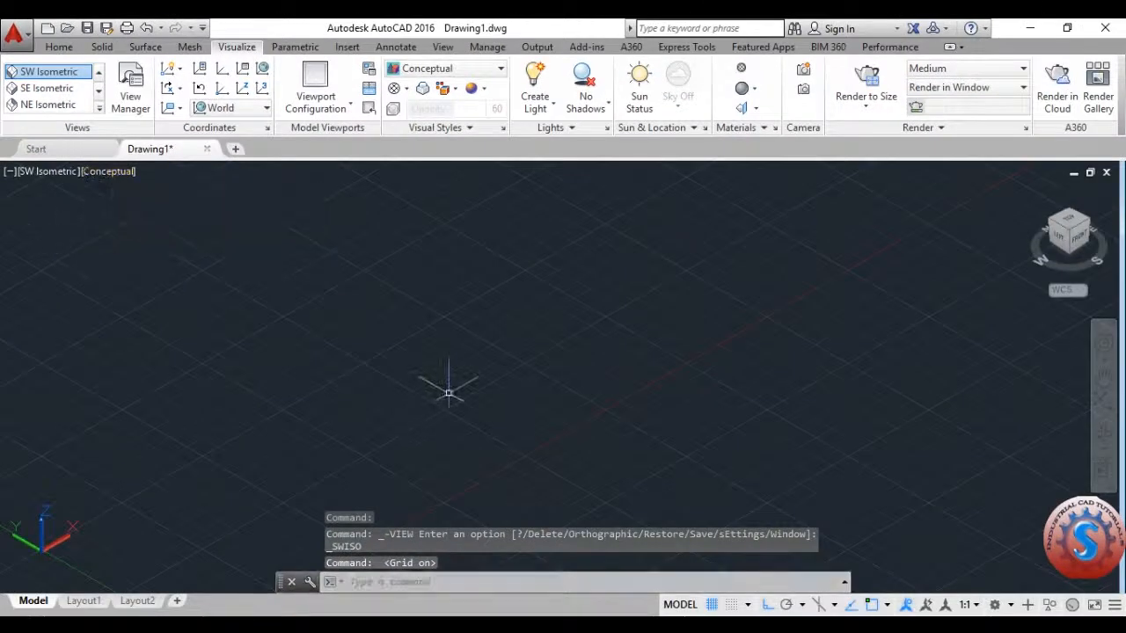
middle_drag(426, 384, 483, 398)
Step: Toggle the drawing grid display off and back on
click(713, 605)
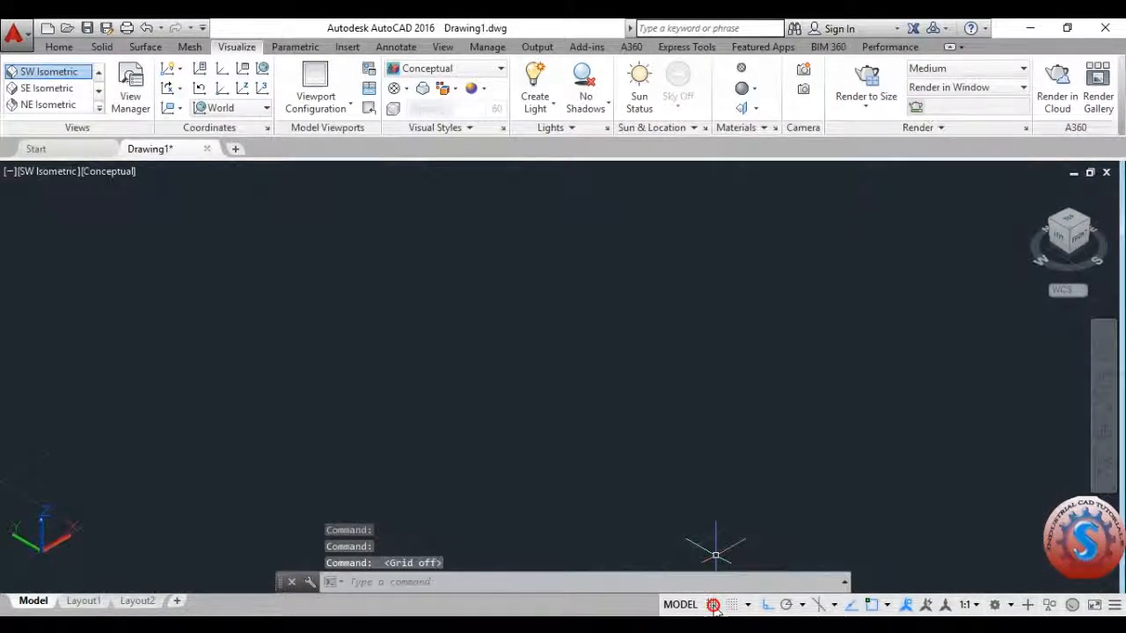
click(713, 605)
click(712, 605)
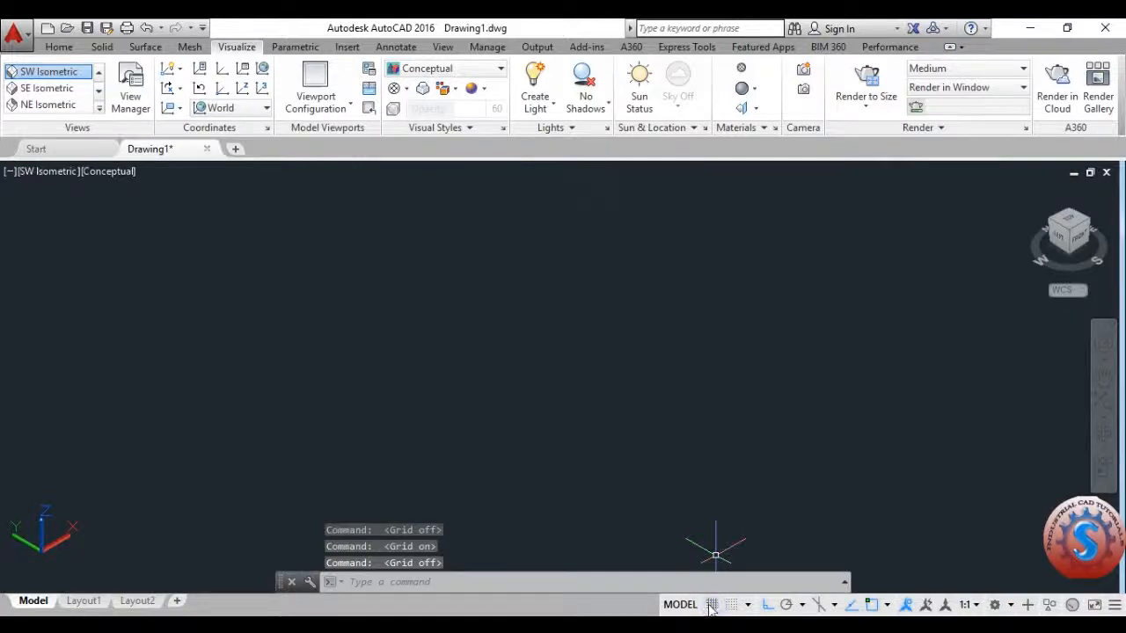
mouse_move(455, 415)
middle_down()
mouse_move(458, 425)
mouse_move(448, 425)
middle_up()
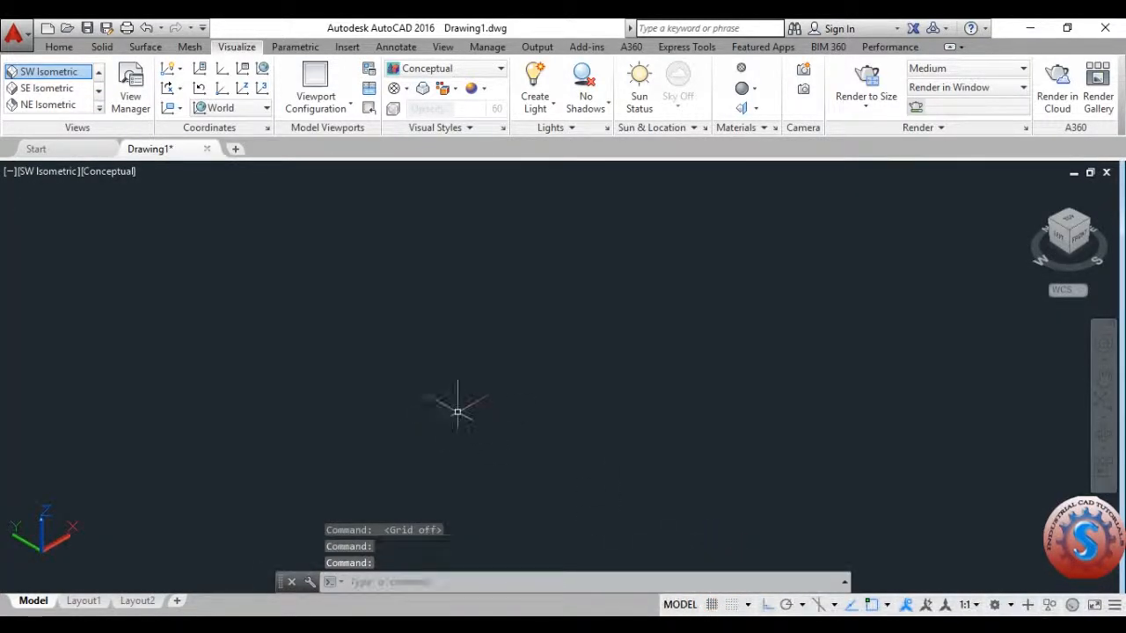
click(711, 604)
middle_drag(584, 429, 549, 378)
key(Escape)
key(Escape)
key(Escape)
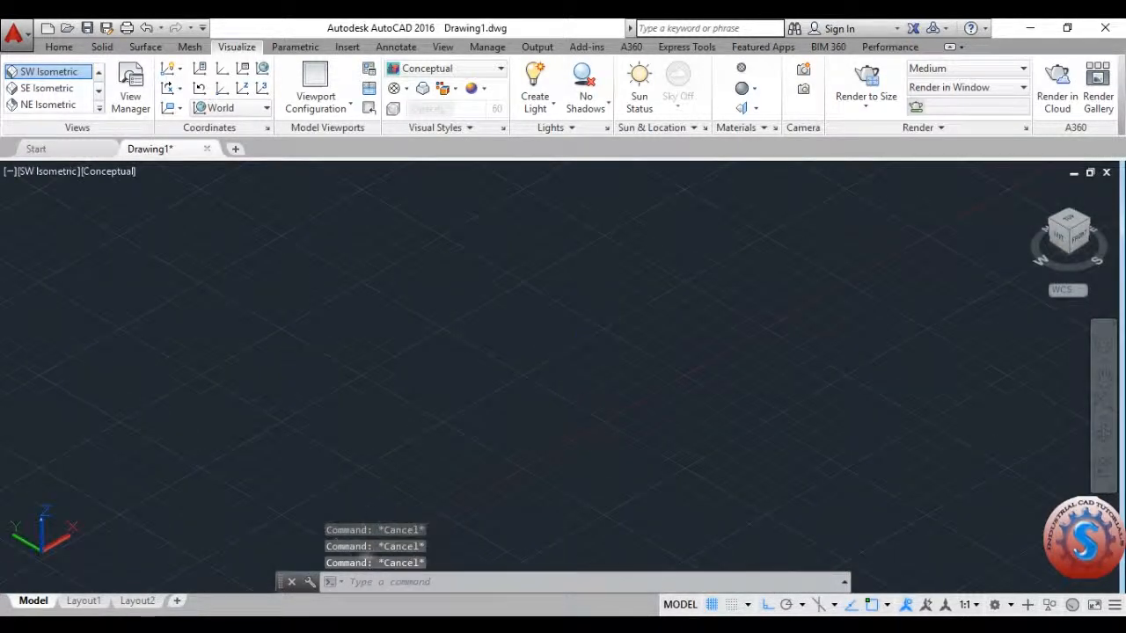
click(59, 47)
click(27, 106)
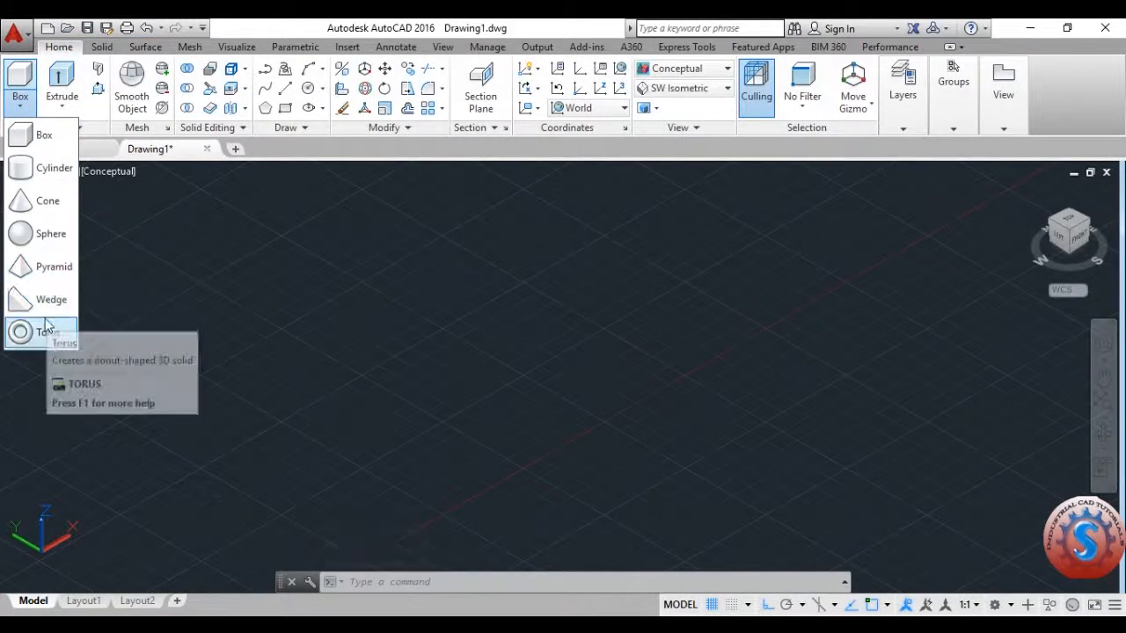
click(62, 107)
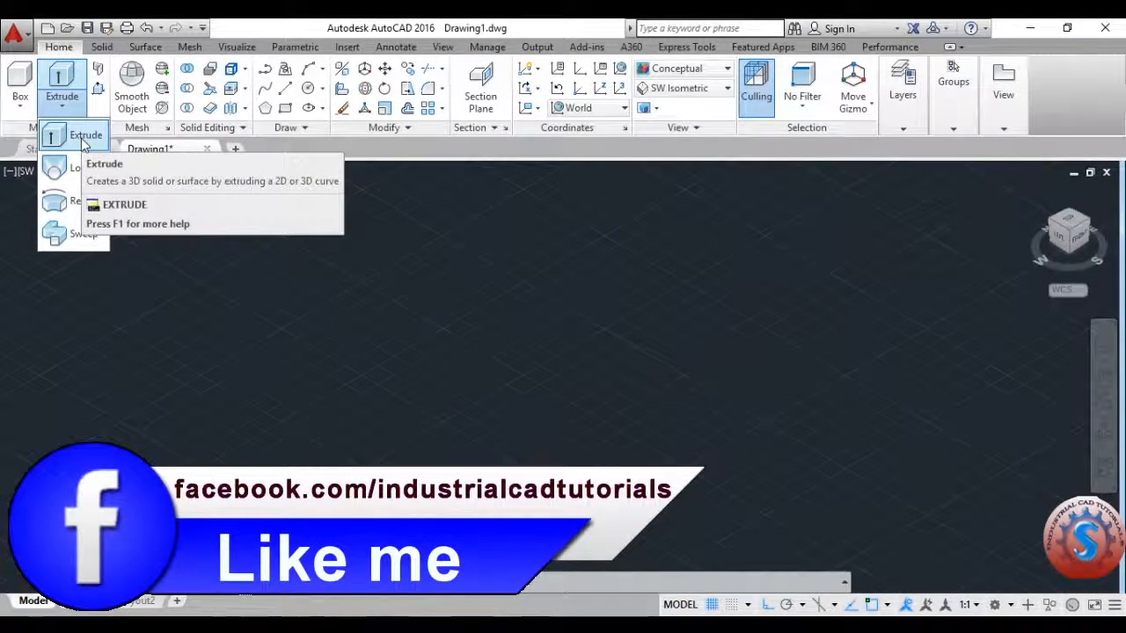
click(84, 139)
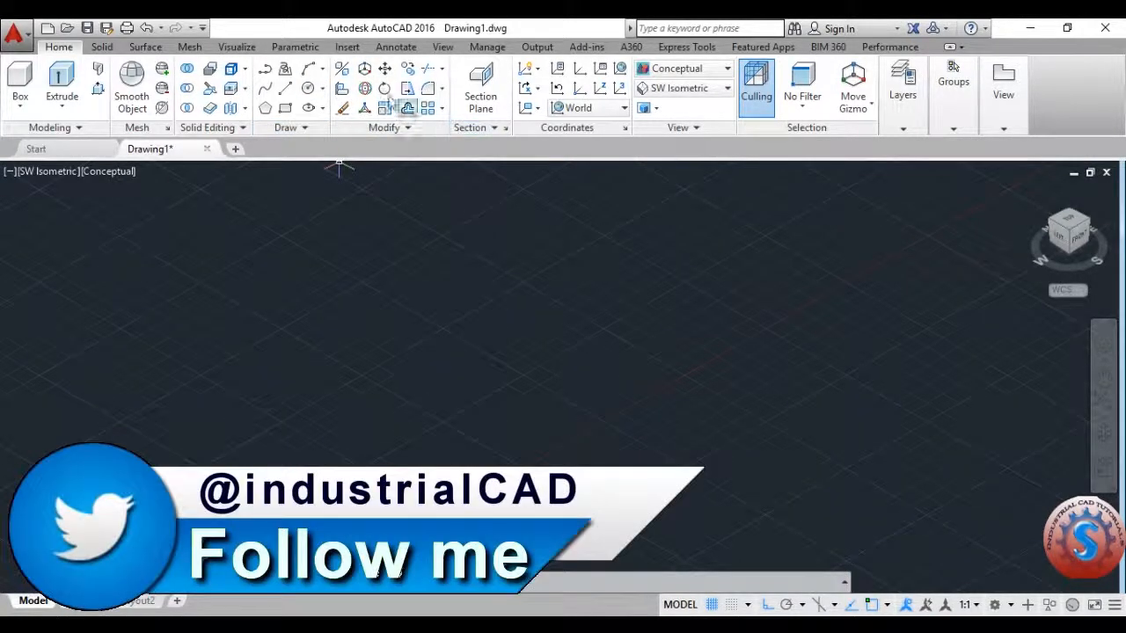
click(441, 91)
click(442, 92)
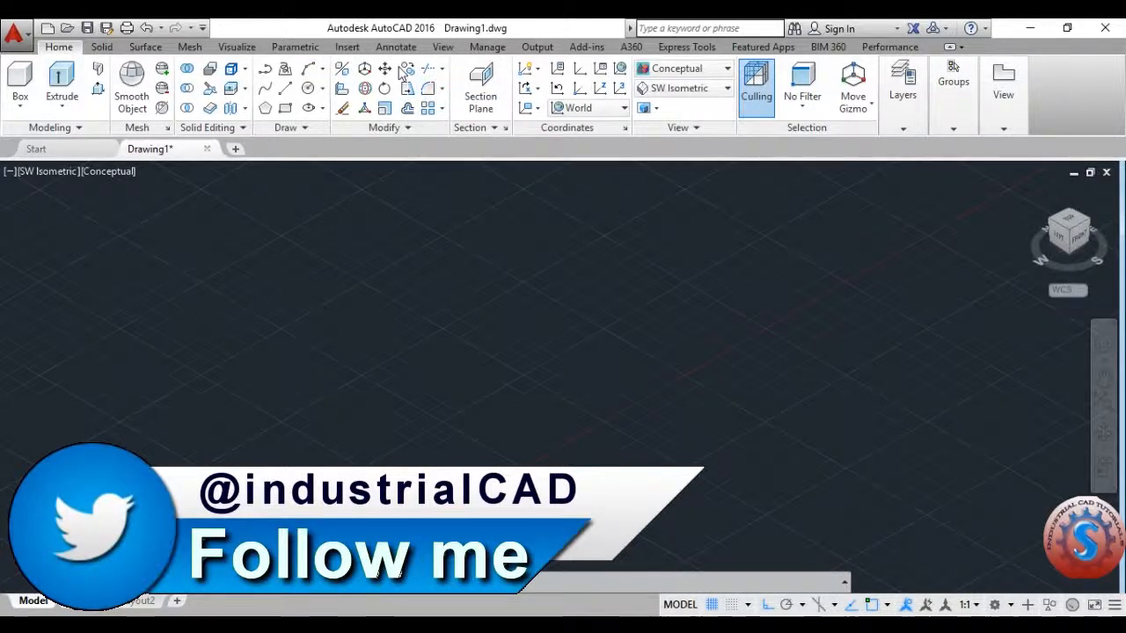
Step: Draw a rectangle with the Dimensions option, 500 long and 250 wide
click(385, 583)
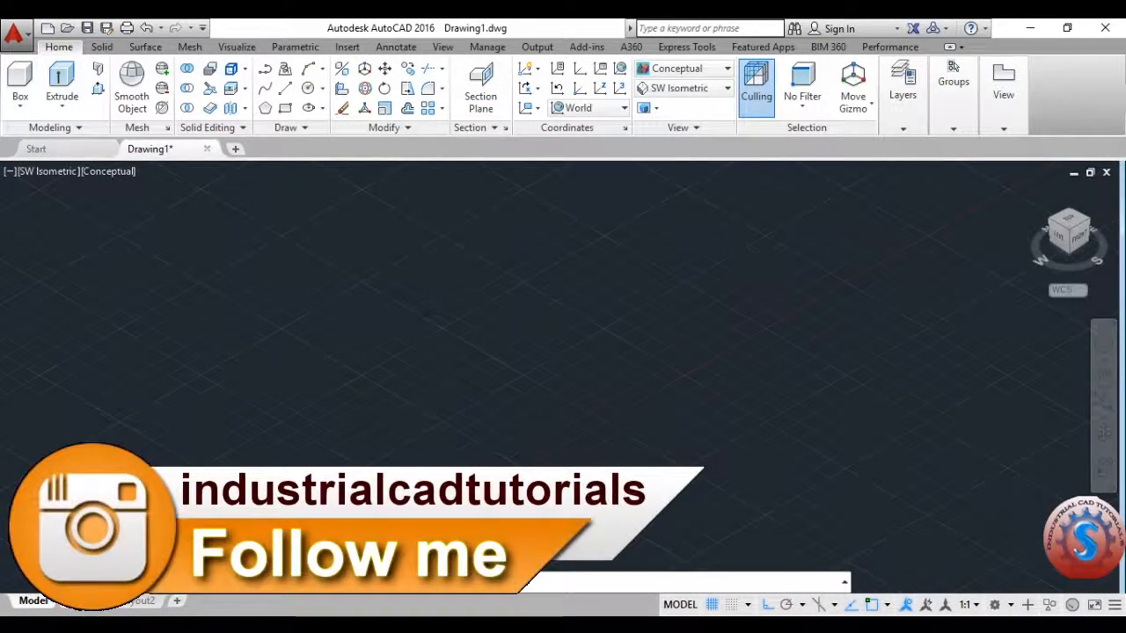
text(rec)
key(Return)
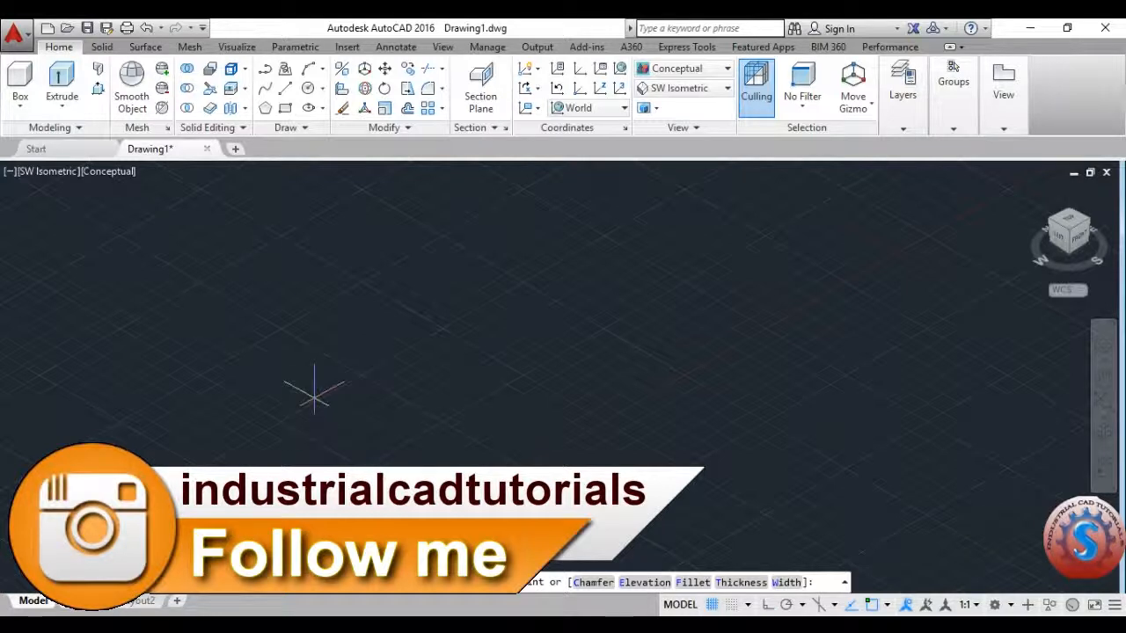
click(221, 313)
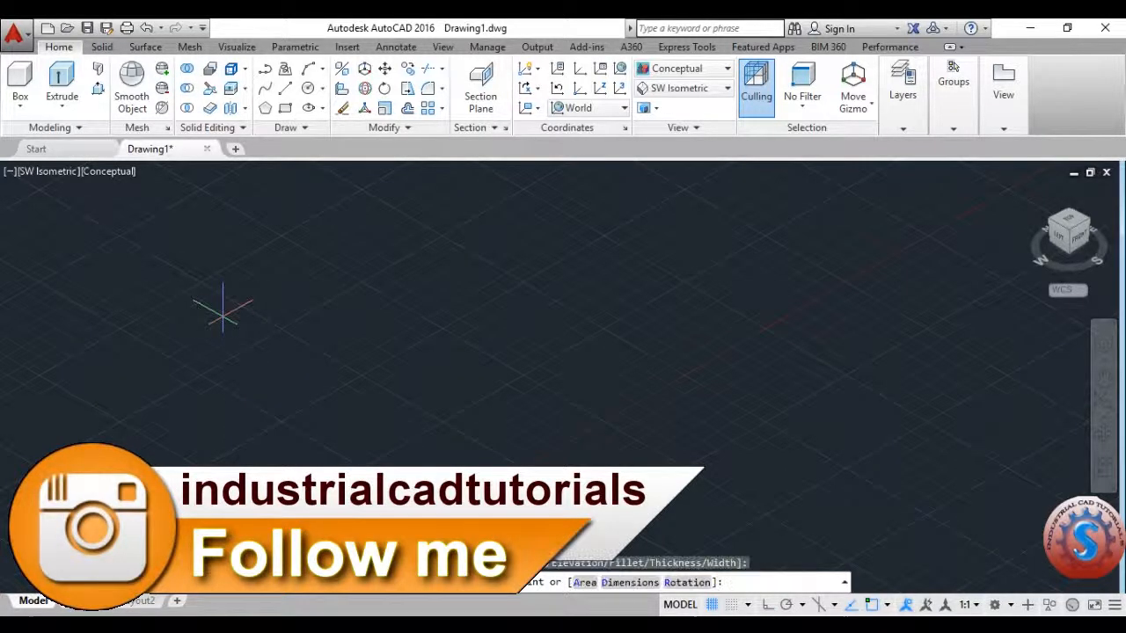
click(627, 584)
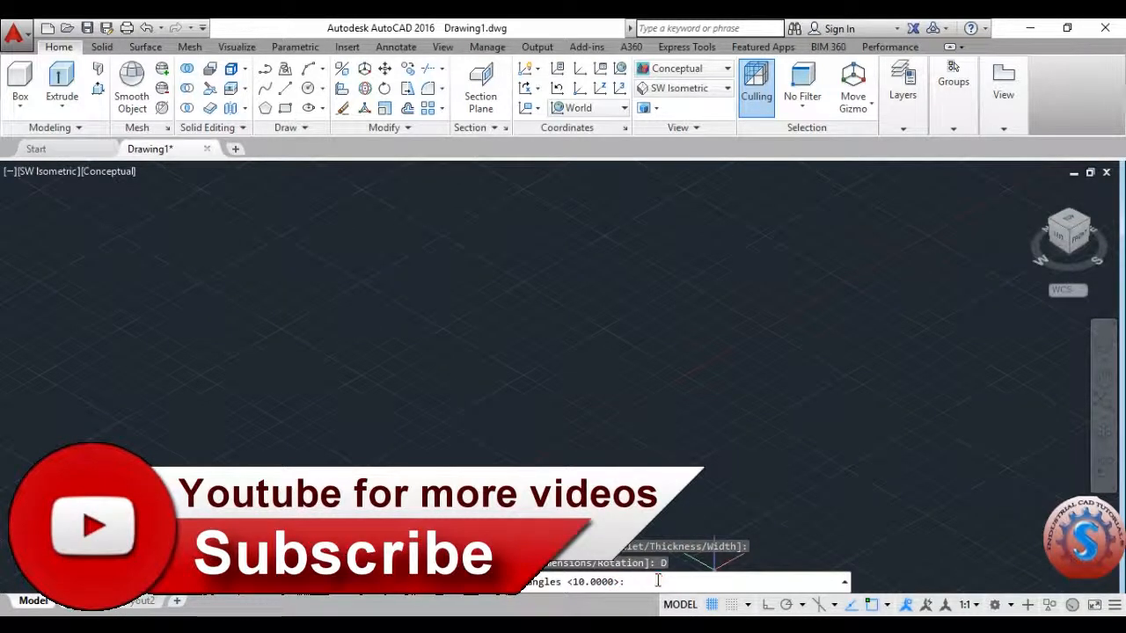
text(500)
key(Return)
text(250)
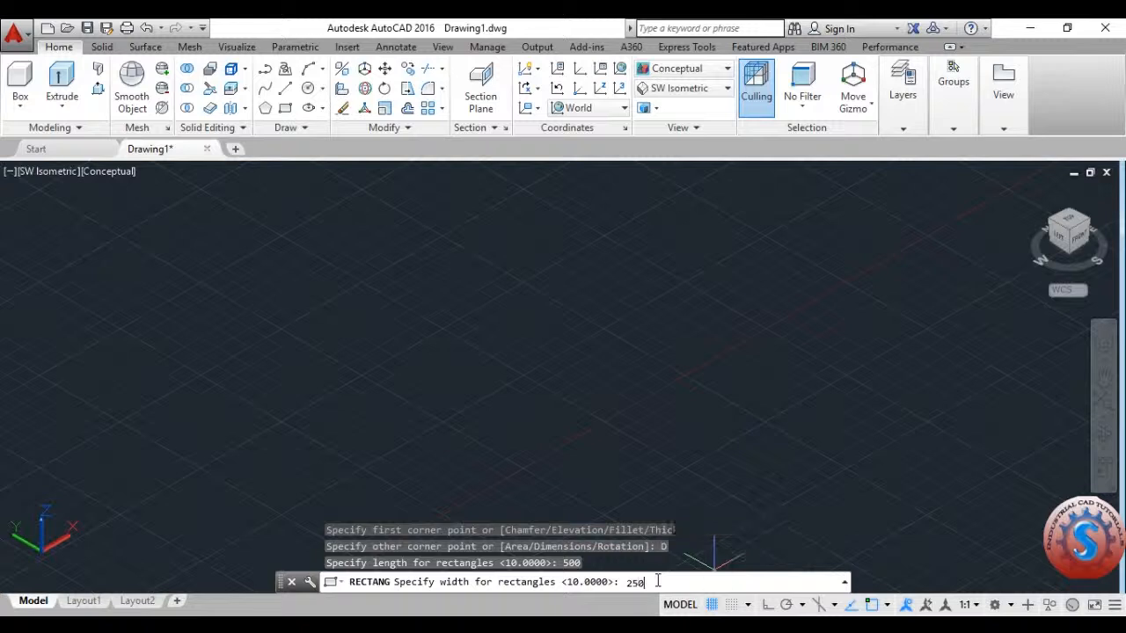
key(Return)
middle_drag(435, 369, 473, 395)
click(502, 334)
key(Escape)
key(Escape)
key(Escape)
Step: Start the Extrude command on the rectangle with the closed profiles creation mode set to Solid
text(exy)
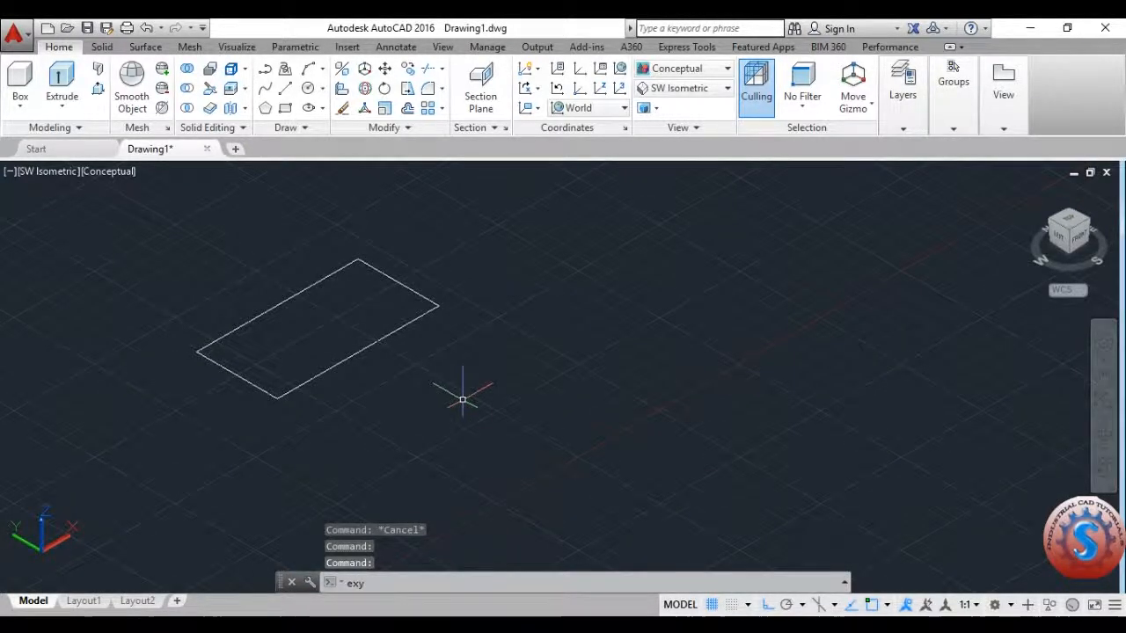
text(t)
key(Return)
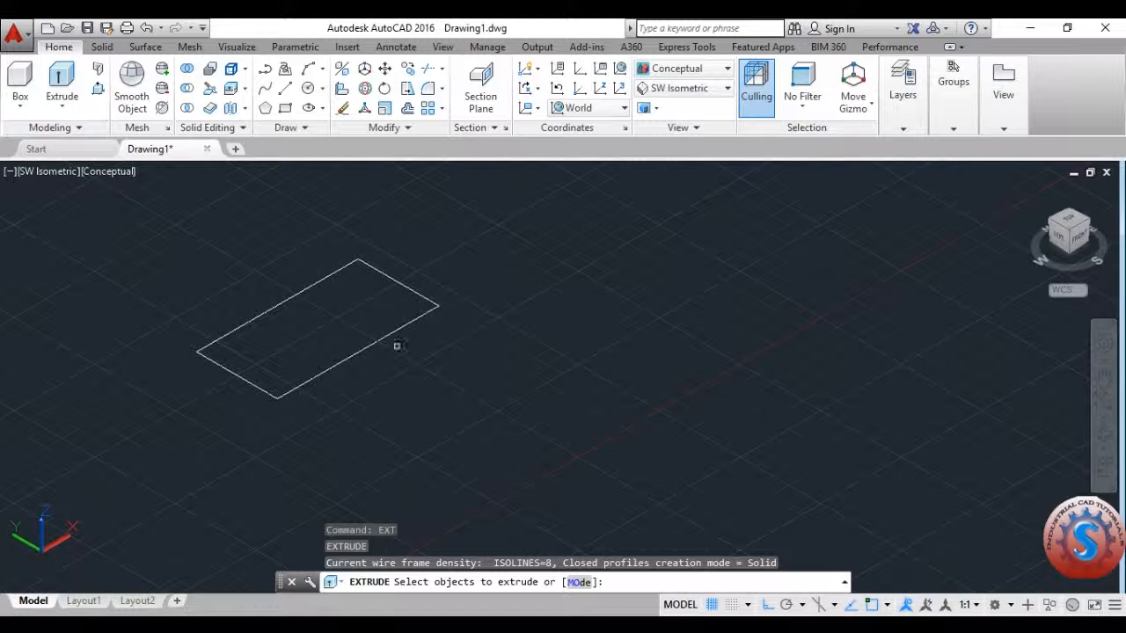
click(352, 352)
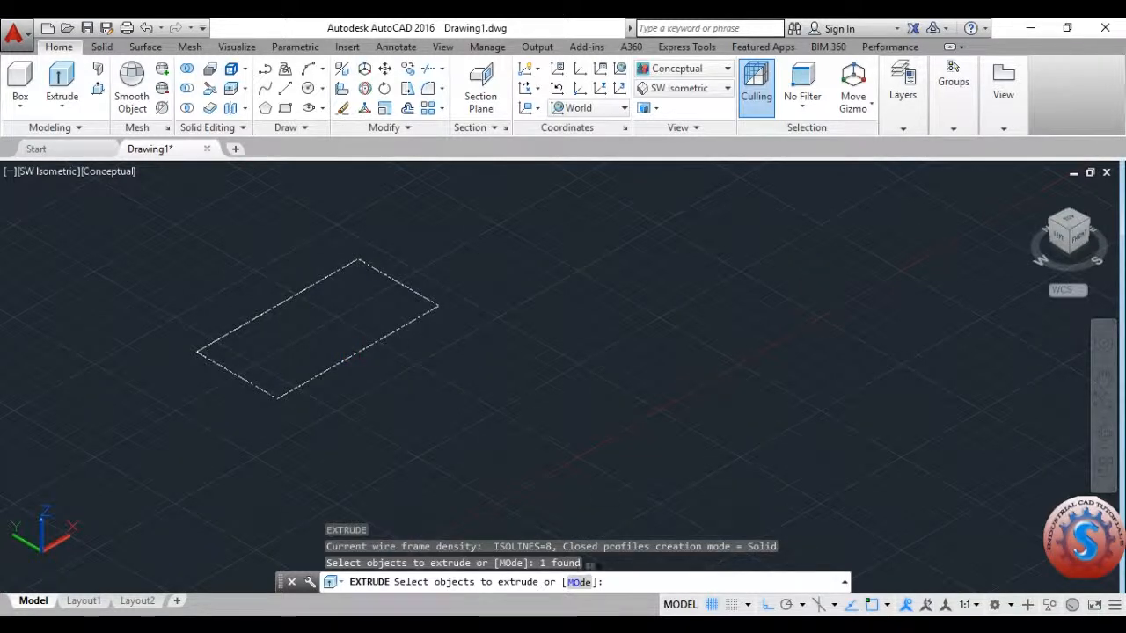
key(F7)
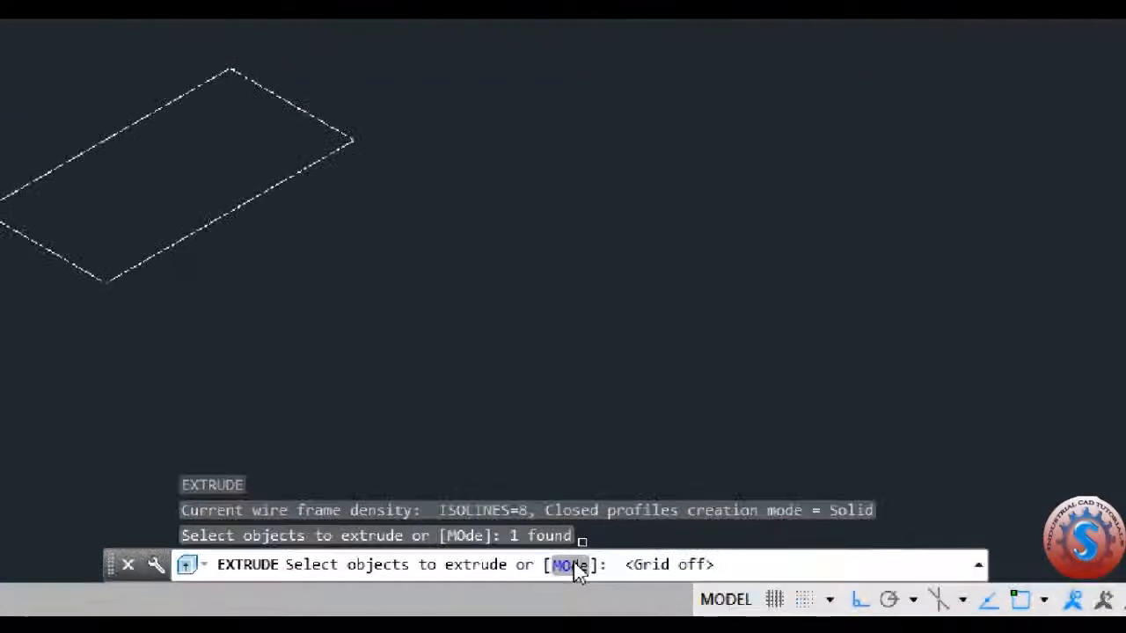
click(558, 550)
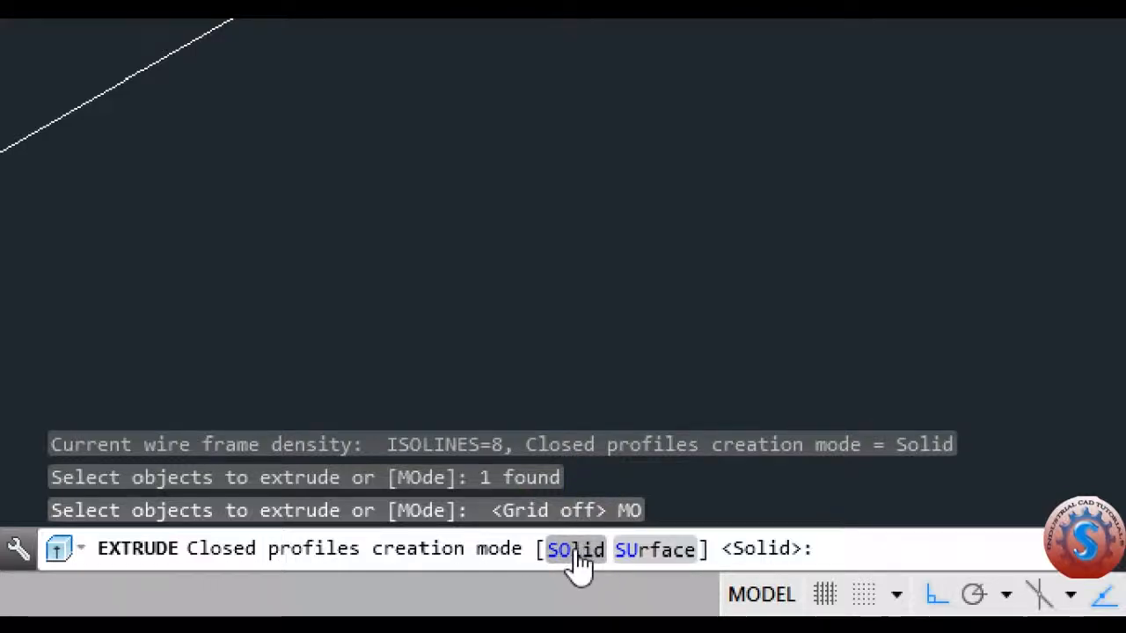
click(577, 550)
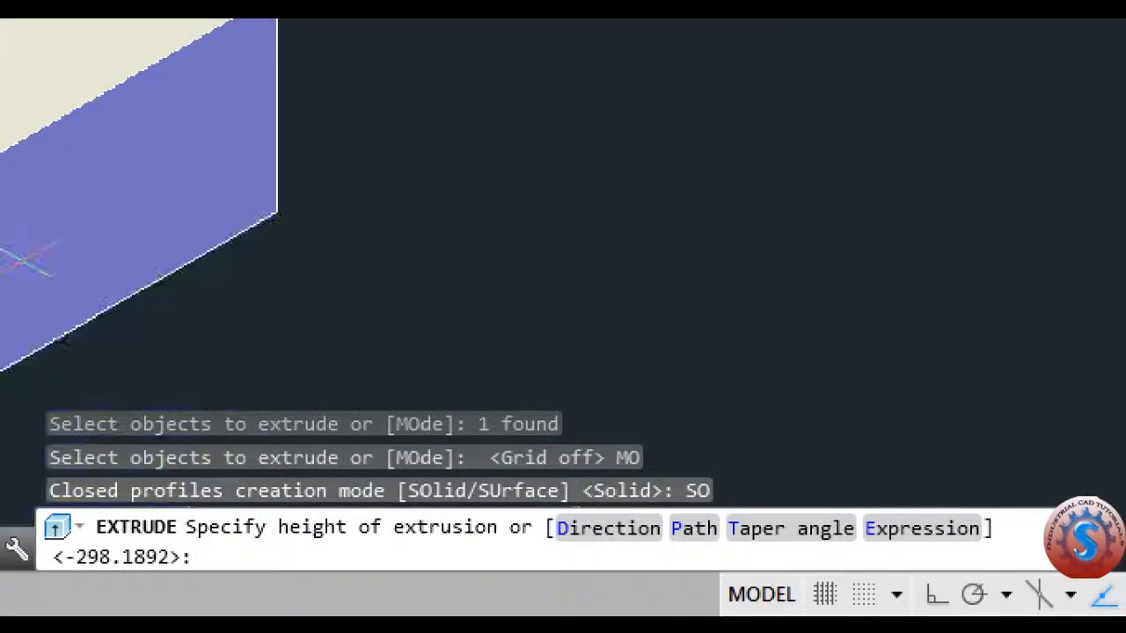
Step: Turn off the grid display around the extrusion preview while keeping the Extrude command active
key(F7)
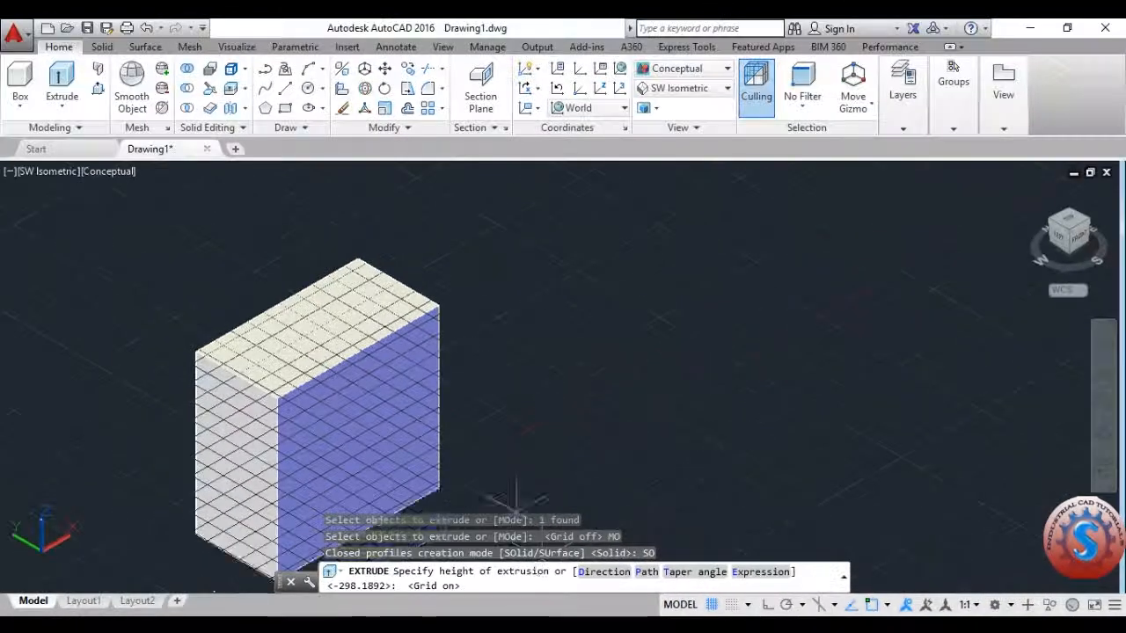
scroll(502, 376, down, 5)
middle_drag(502, 377, 497, 311)
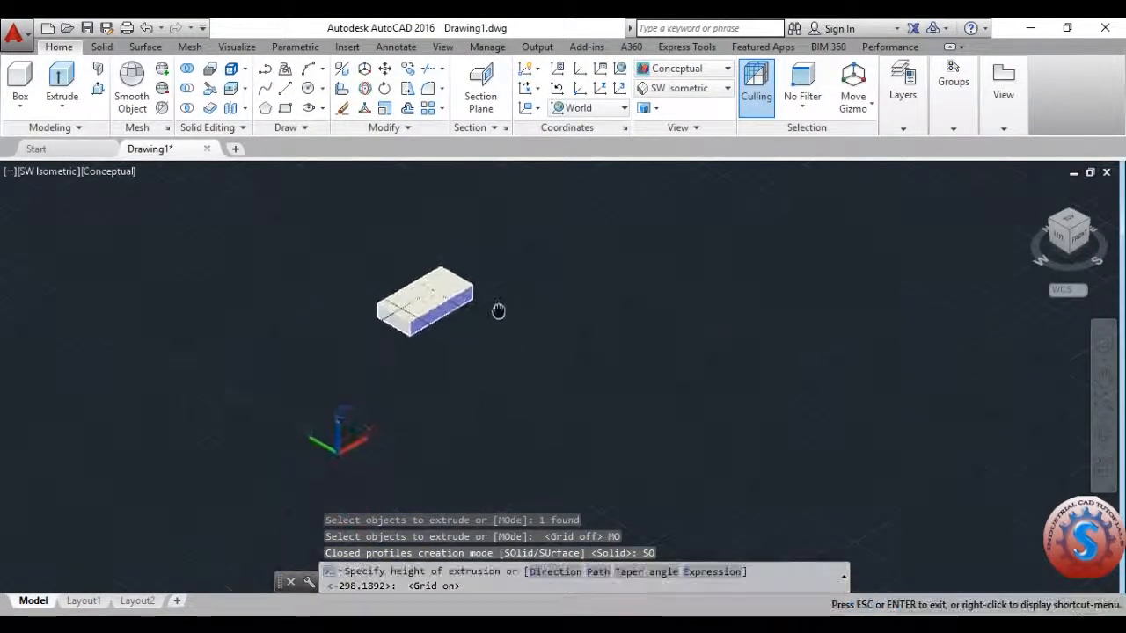
key(Escape)
click(712, 605)
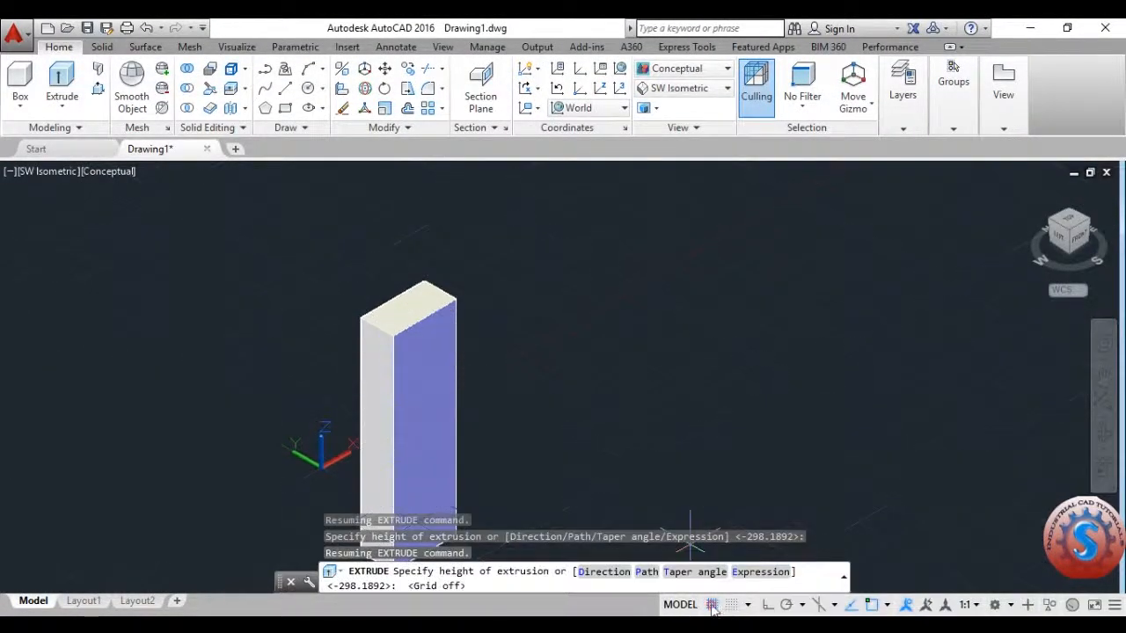
middle_drag(510, 372, 445, 369)
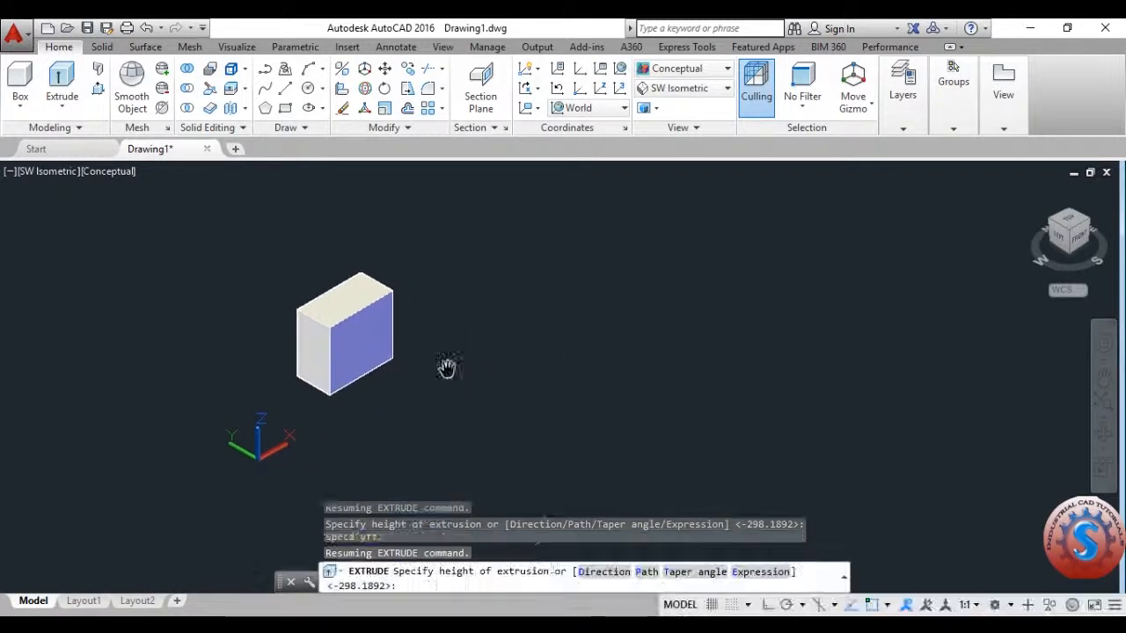
Step: Extrude the rectangle downward into a solid using the Direction option, picking two points along the vertical Z direction
click(604, 573)
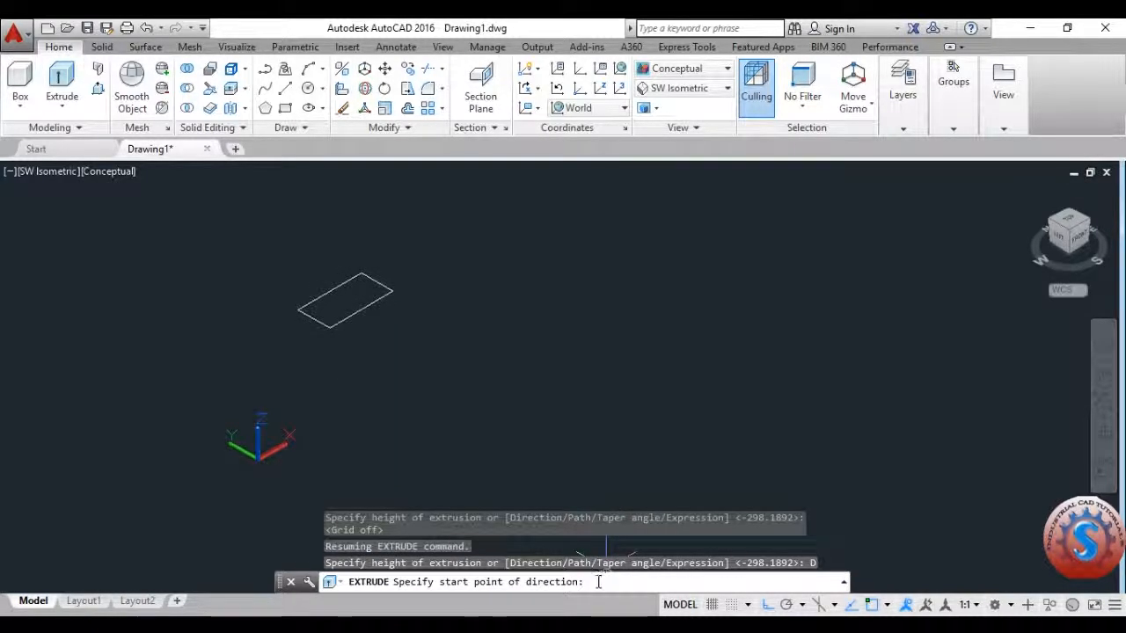
middle_drag(364, 254, 351, 315)
scroll(352, 307, up, 2)
click(348, 283)
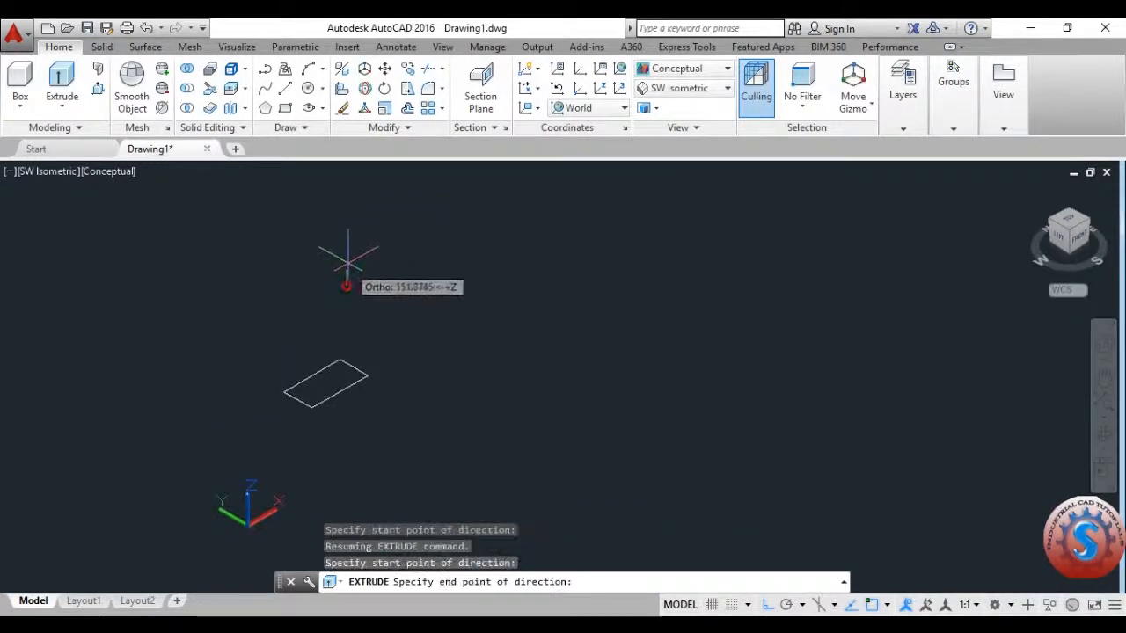
click(355, 321)
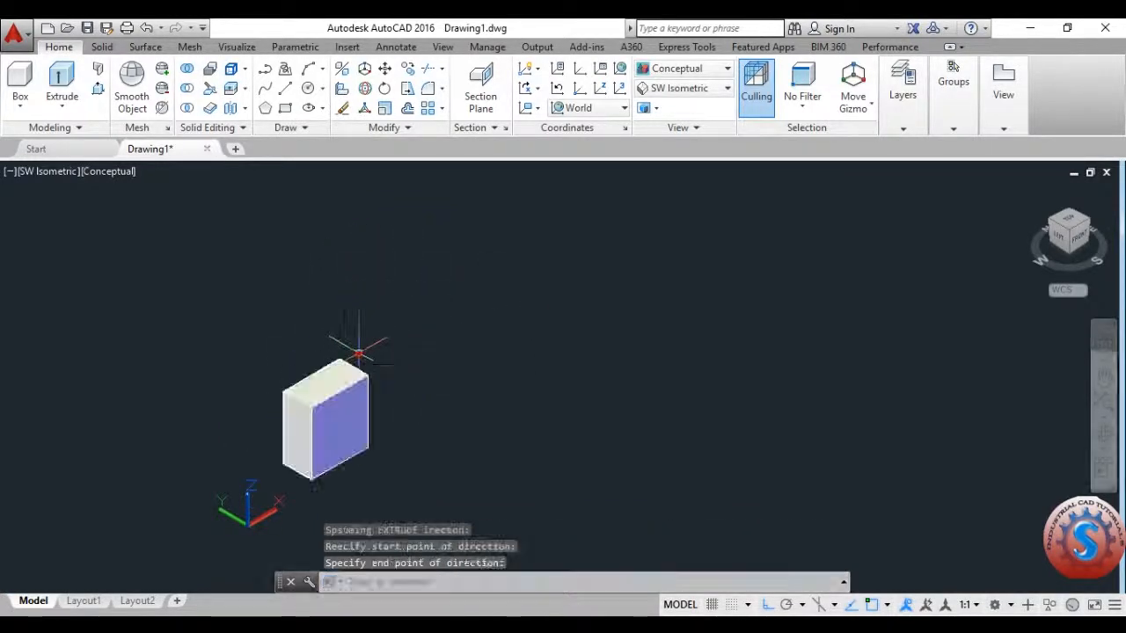
mouse_move(380, 380)
middle_down()
mouse_move(355, 352)
mouse_move(419, 264)
mouse_move(369, 393)
middle_up()
scroll(355, 341, up, 3)
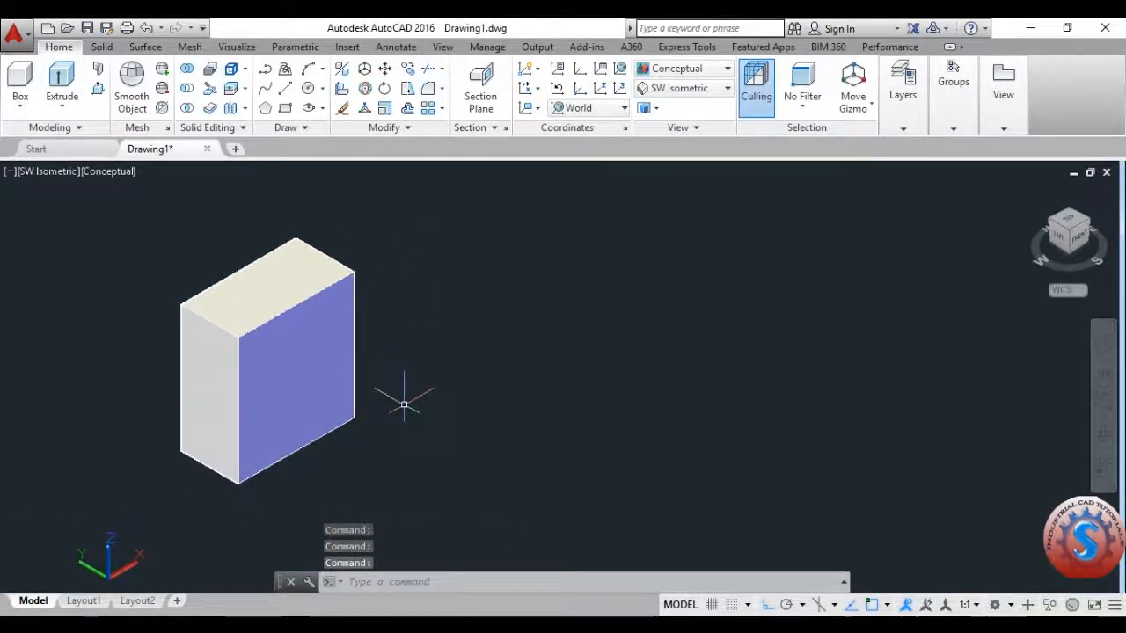
middle_drag(469, 409, 431, 409)
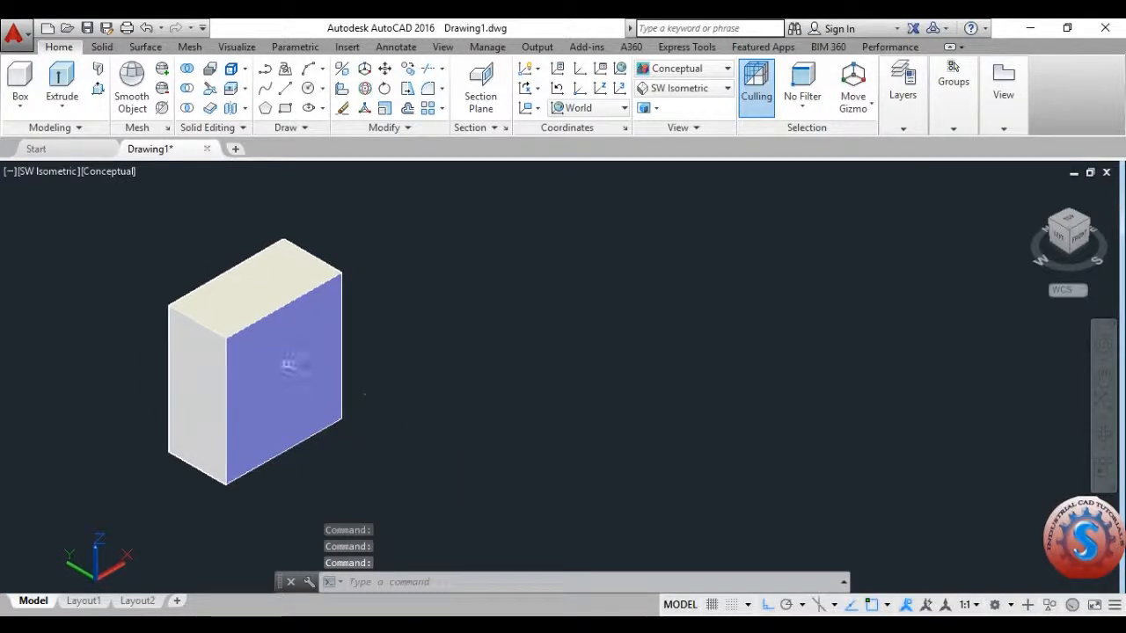
Step: Set the extruded solid's height to 550 and its color to Green
click(290, 362)
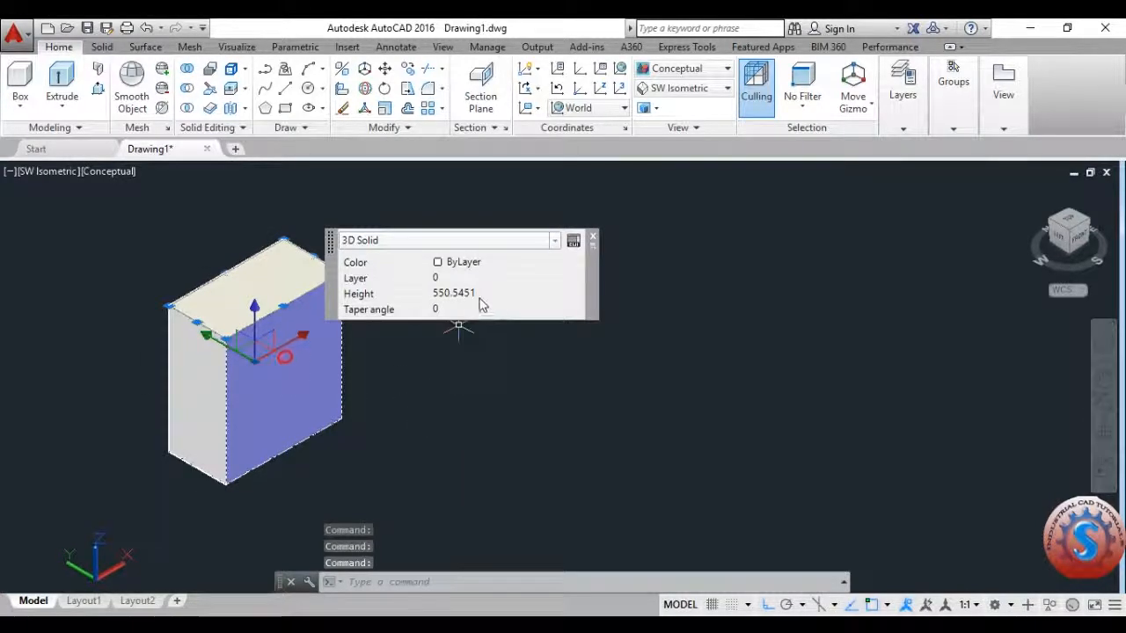
click(475, 296)
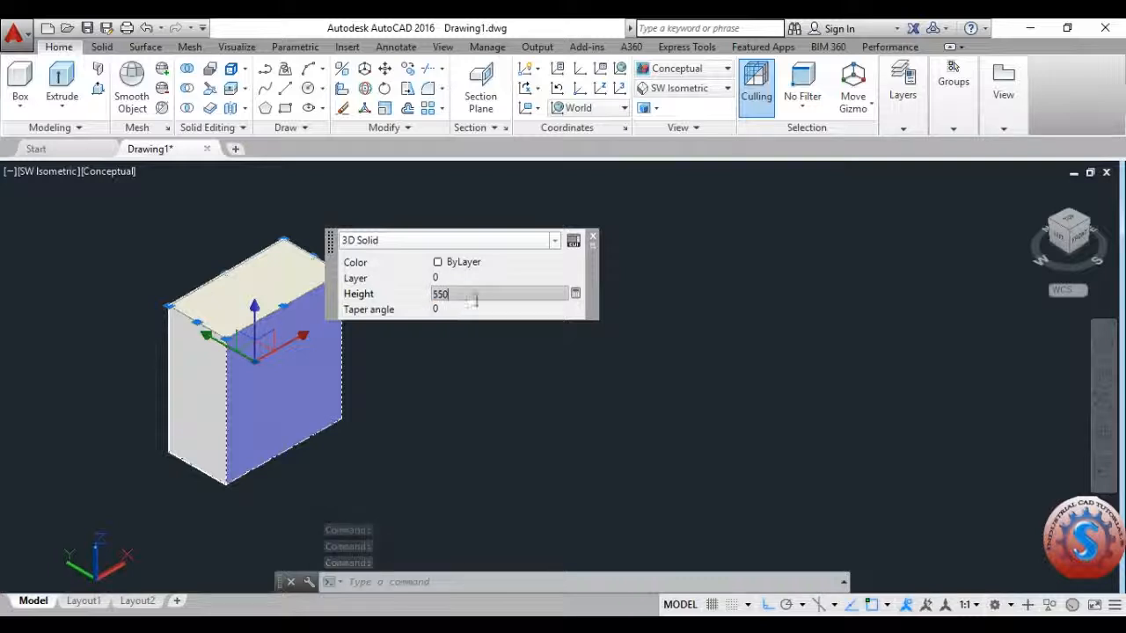
key(Return)
click(464, 262)
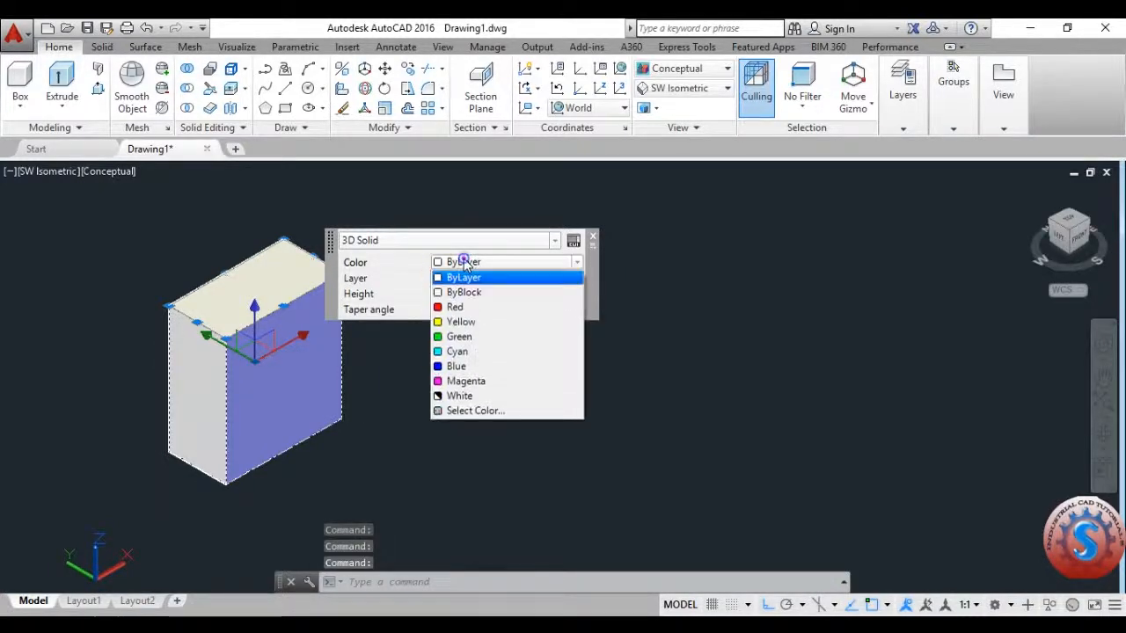
click(462, 337)
key(Escape)
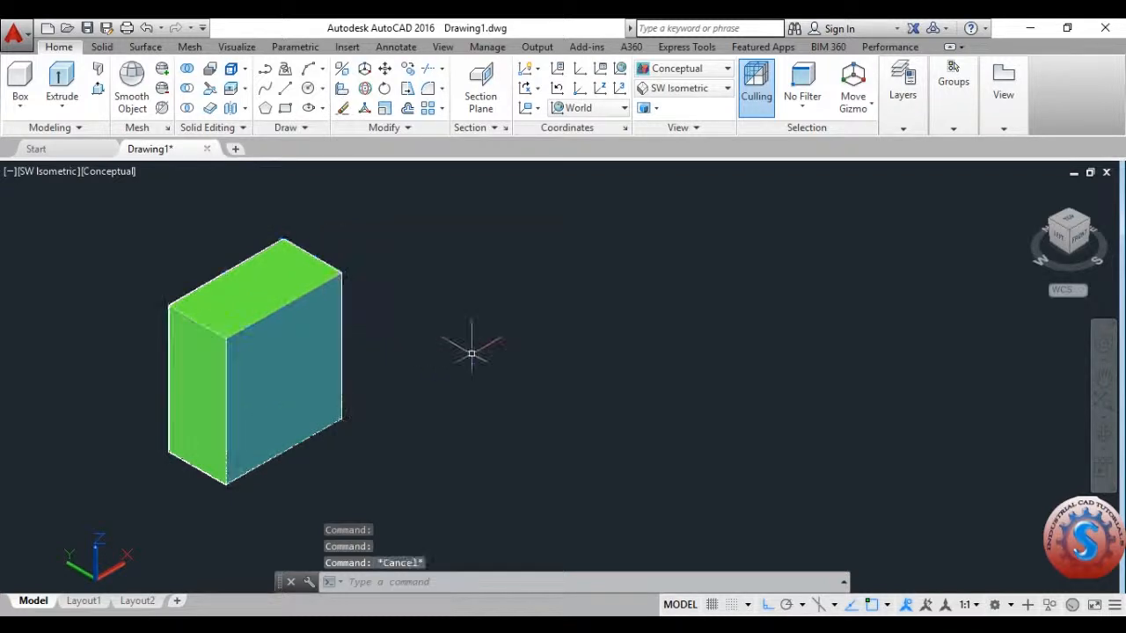
middle_drag(471, 351, 433, 351)
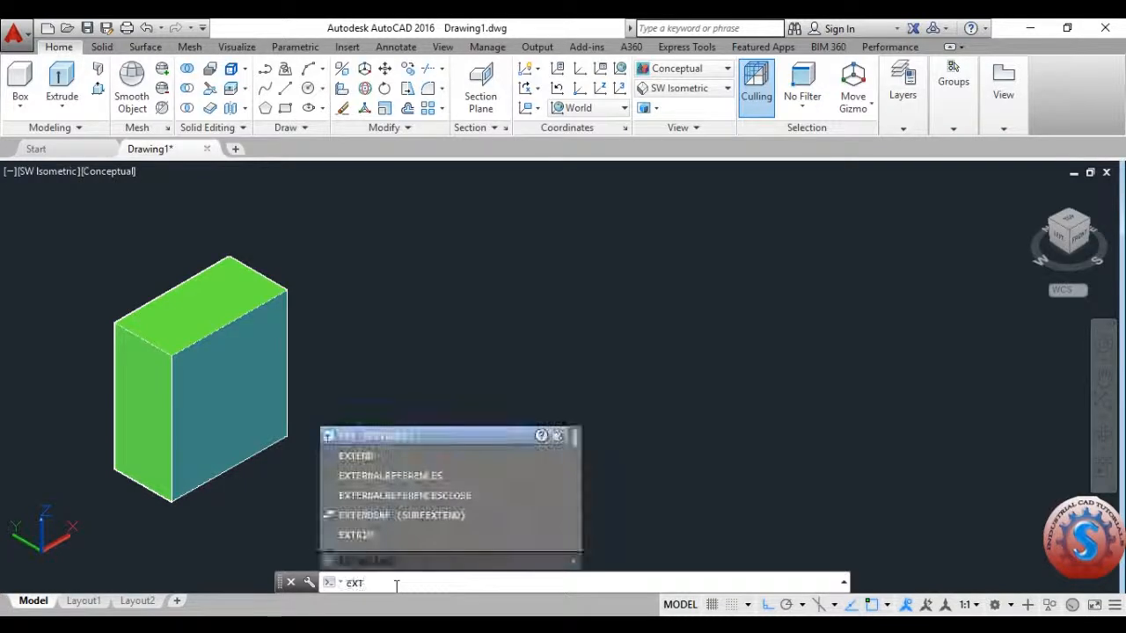
key(Escape)
key(Escape)
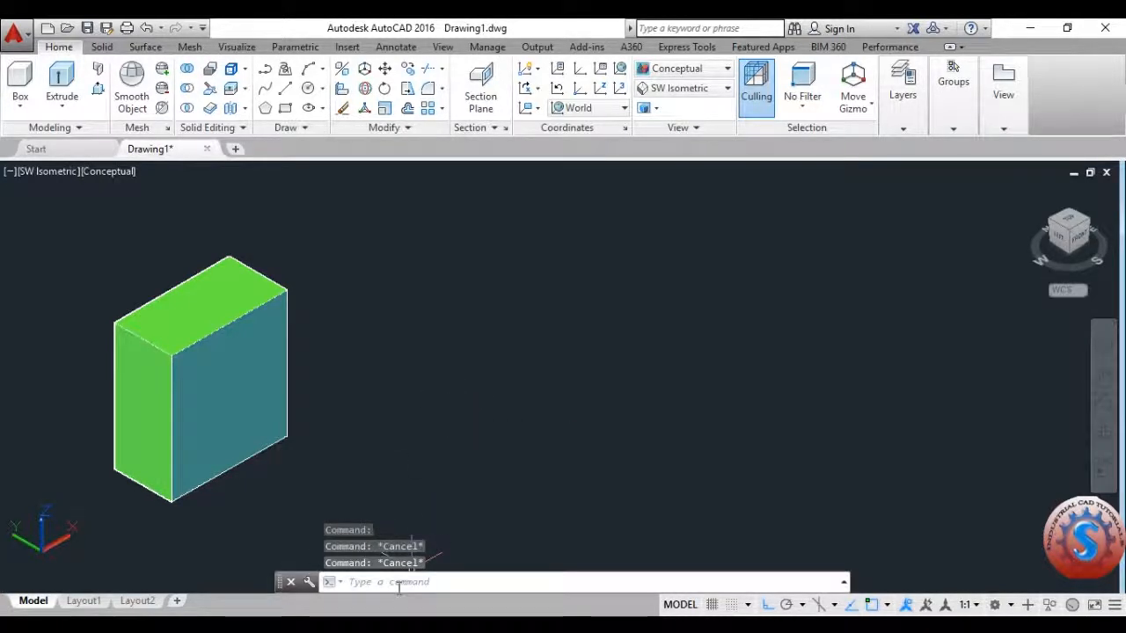
Step: Draw a second rectangle beside the green solid with the Dimensions option, 500 long and 250 wide
text(REC)
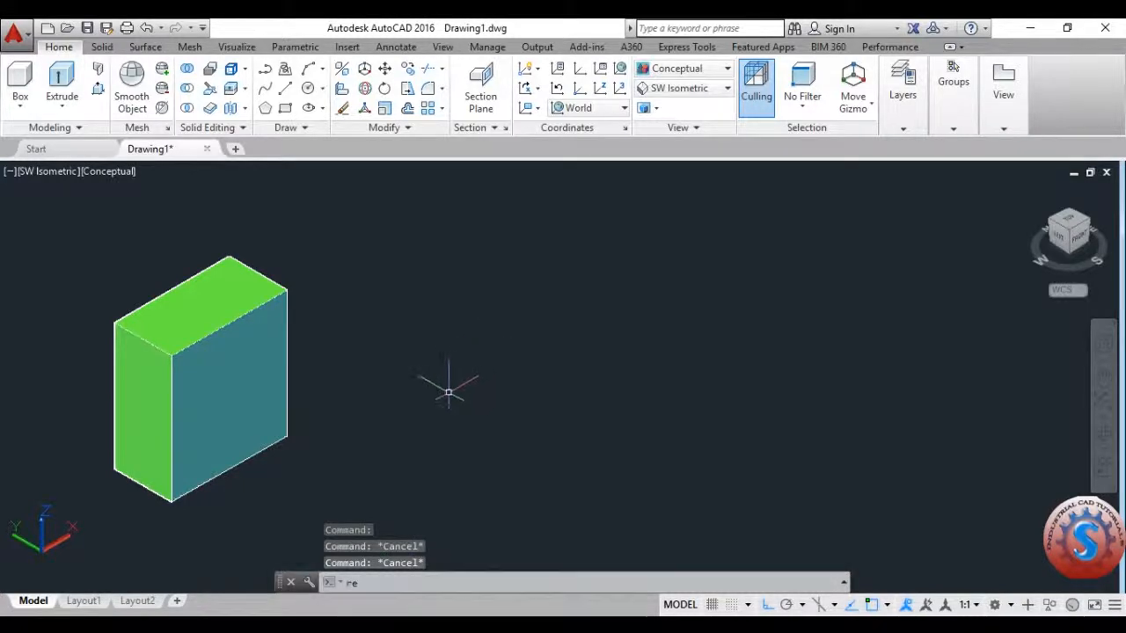
key(Return)
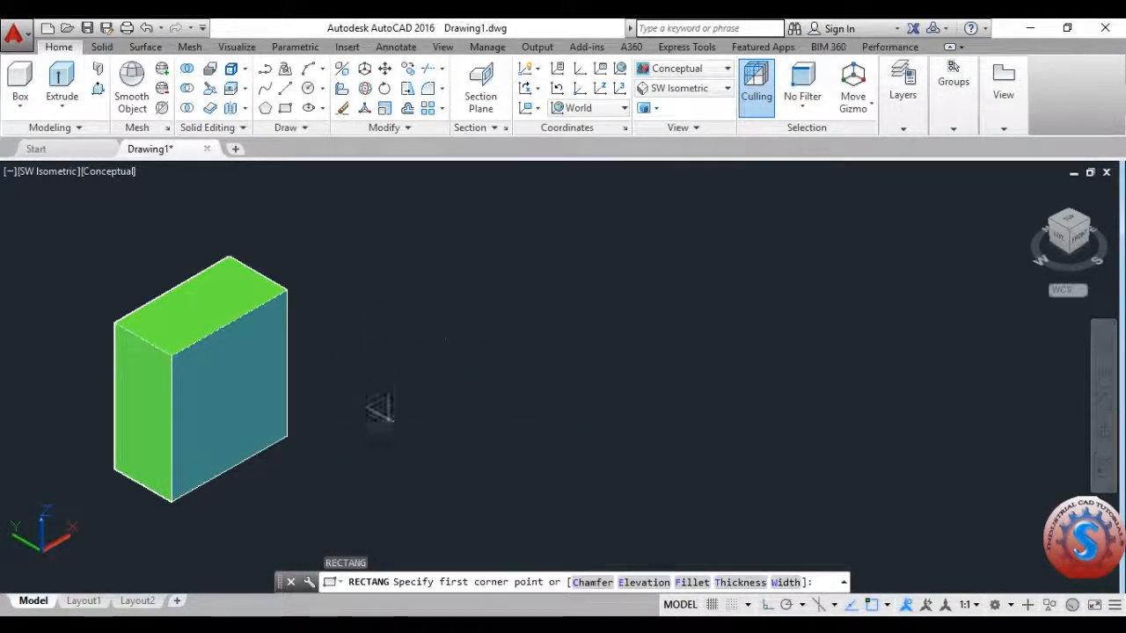
click(378, 419)
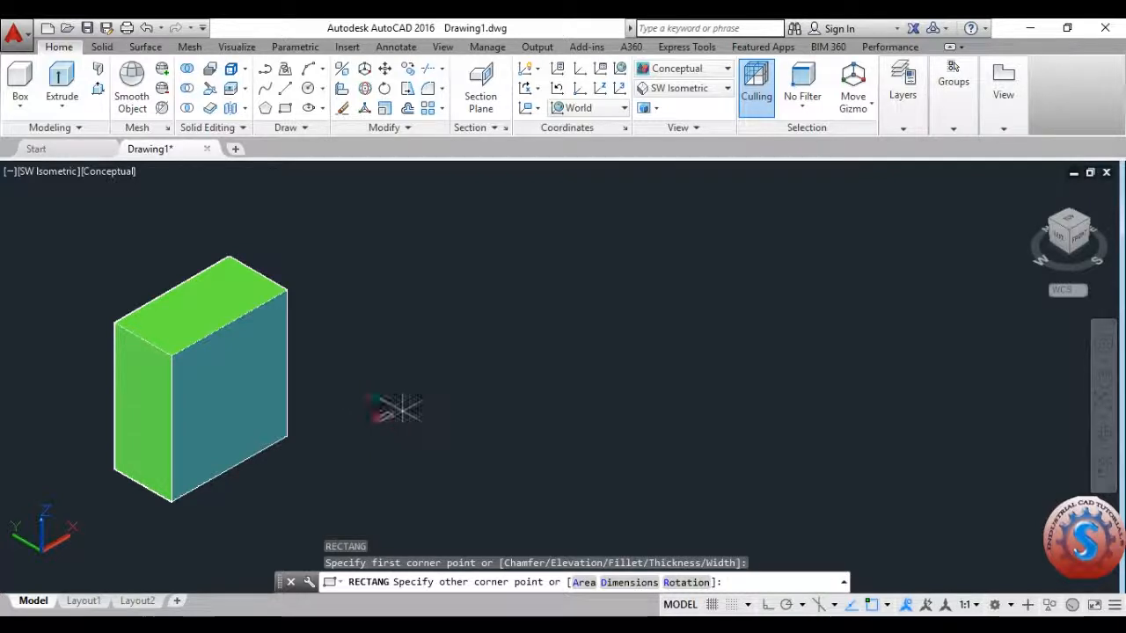
text(d)
key(Return)
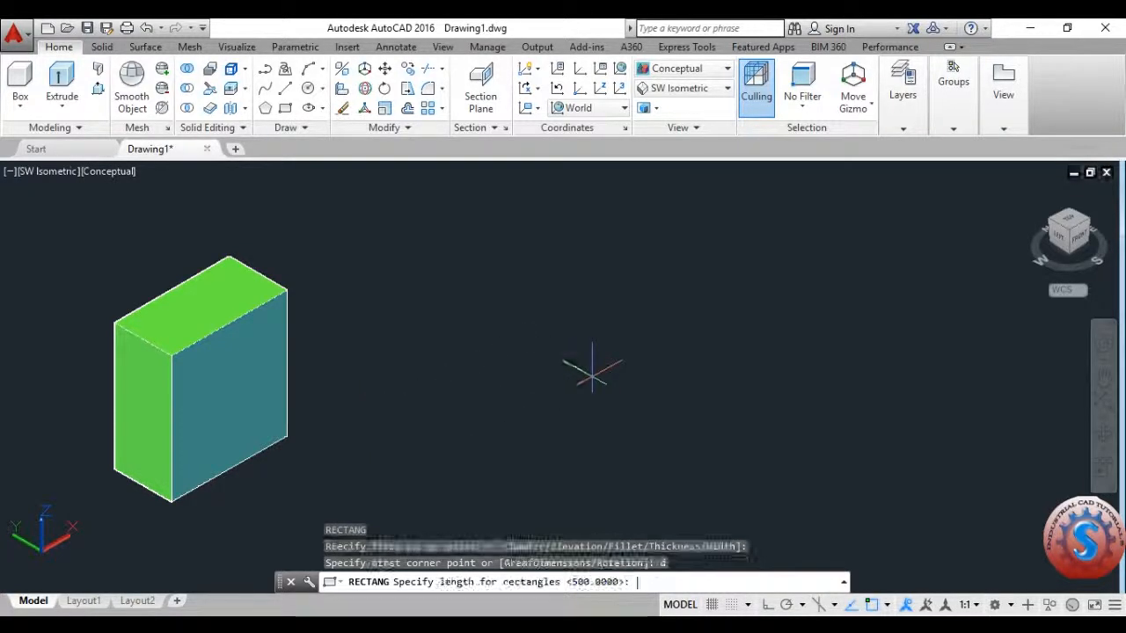
text(500)
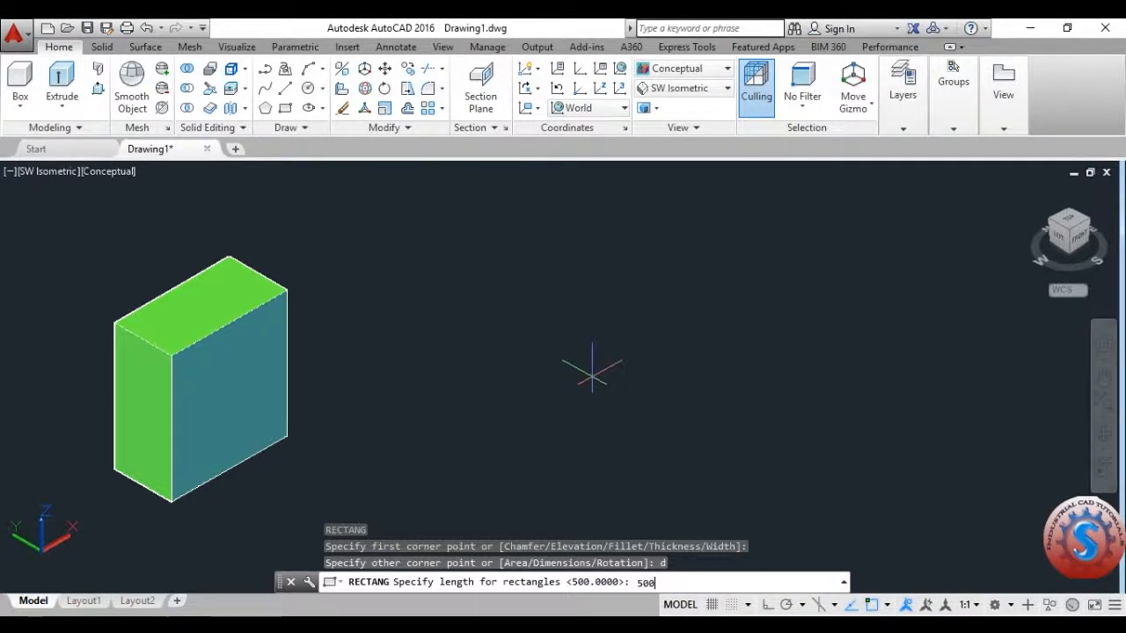
key(Return)
text(250)
key(Return)
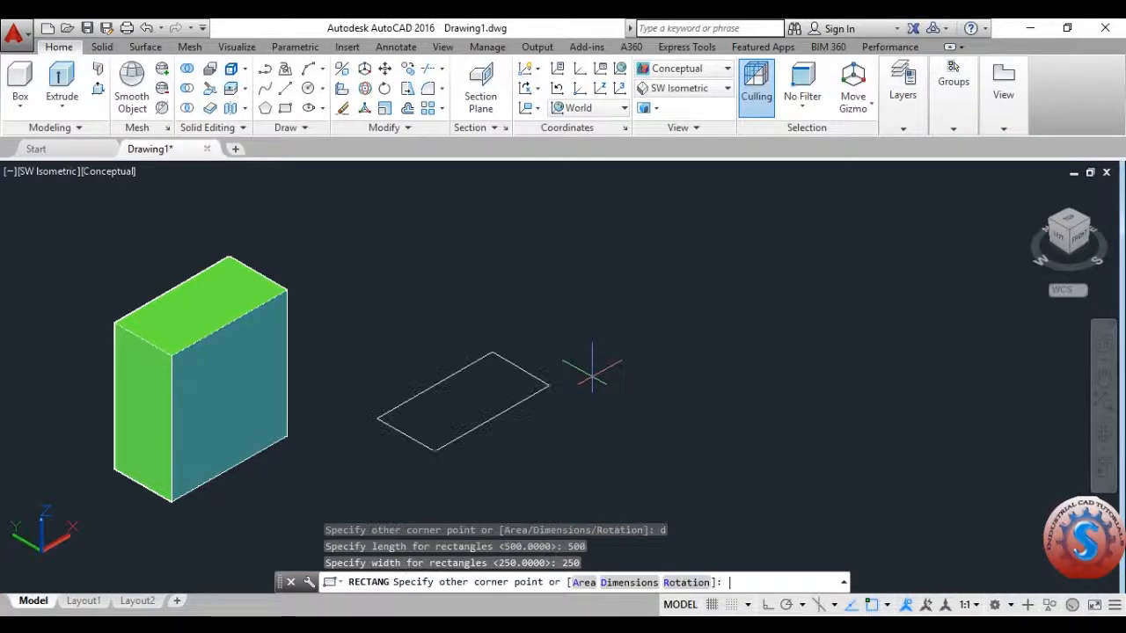
click(559, 356)
middle_drag(535, 402, 477, 393)
key(Escape)
key(Escape)
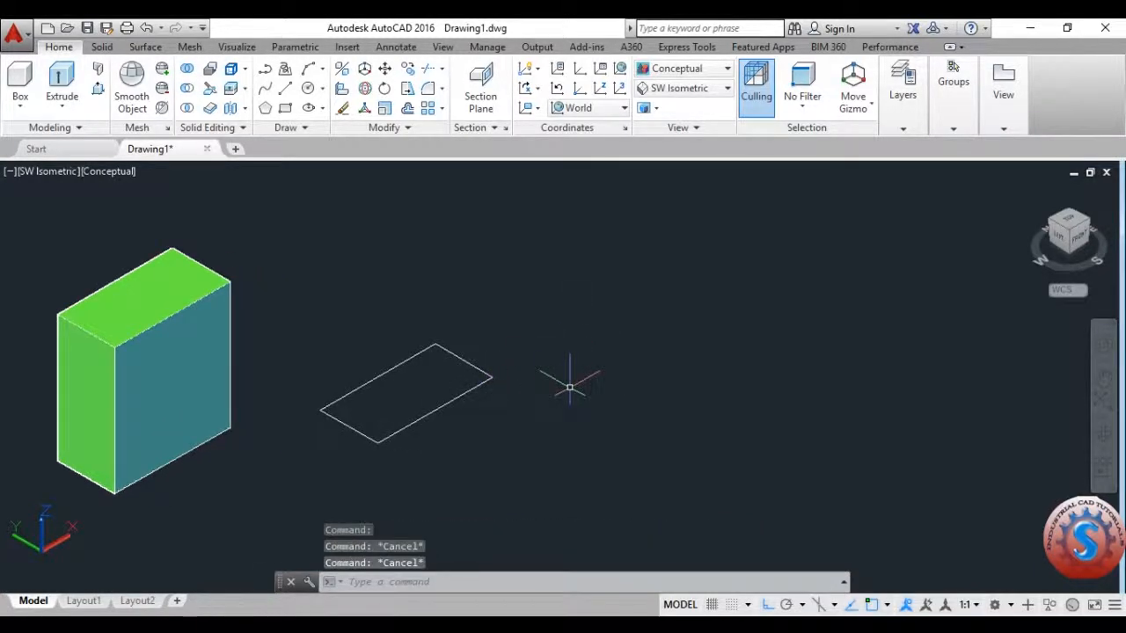
Step: Start the Extrude command on the second rectangle with the closed profiles creation mode set to Solid
text(ext)
key(Return)
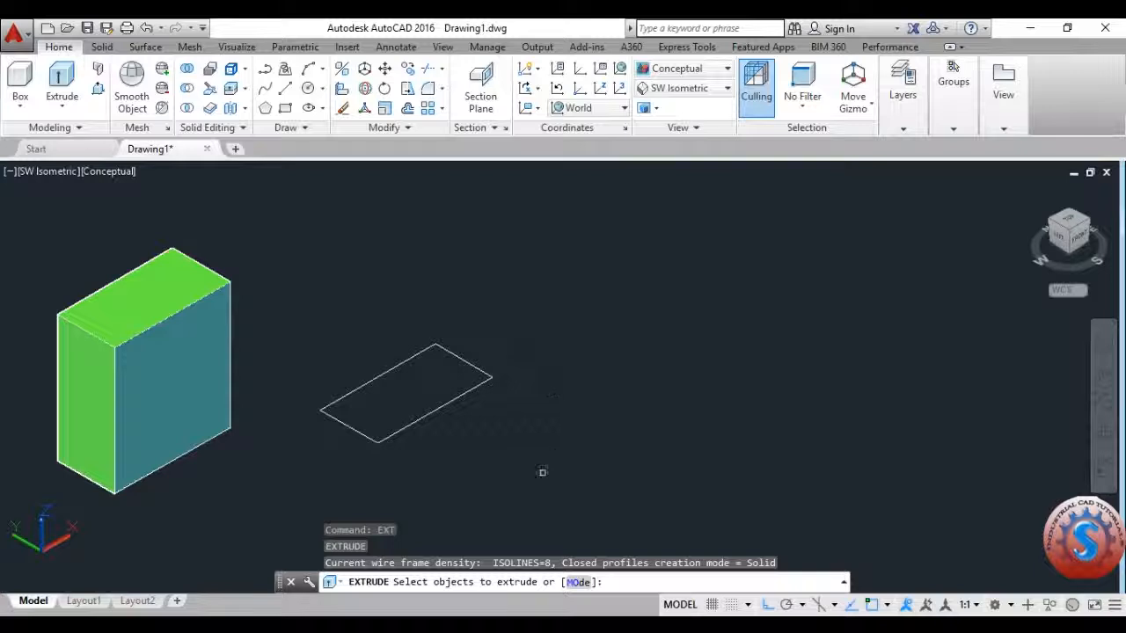
click(574, 582)
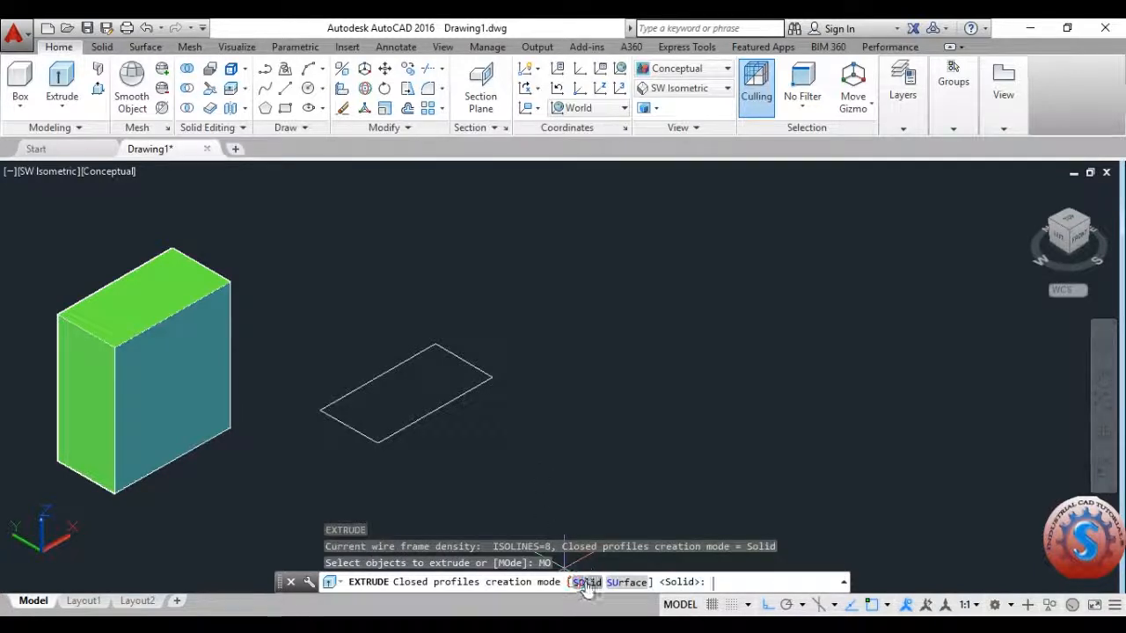
click(585, 582)
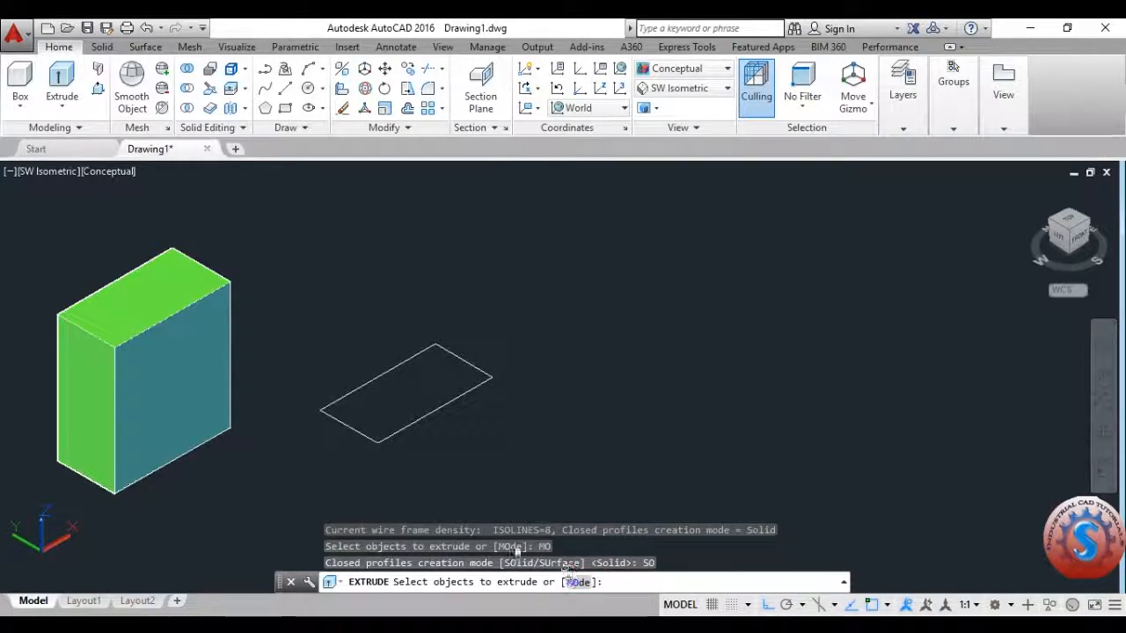
click(436, 403)
key(Return)
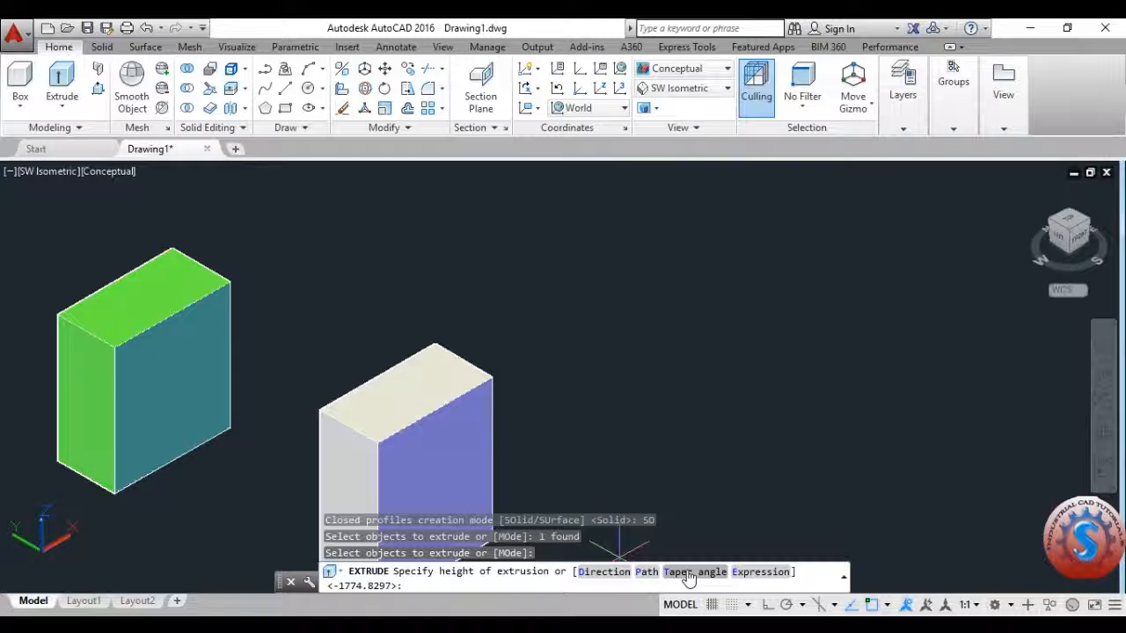
Step: Extrude the second rectangle with a taper angle of 45 degrees and a height of 150
click(688, 573)
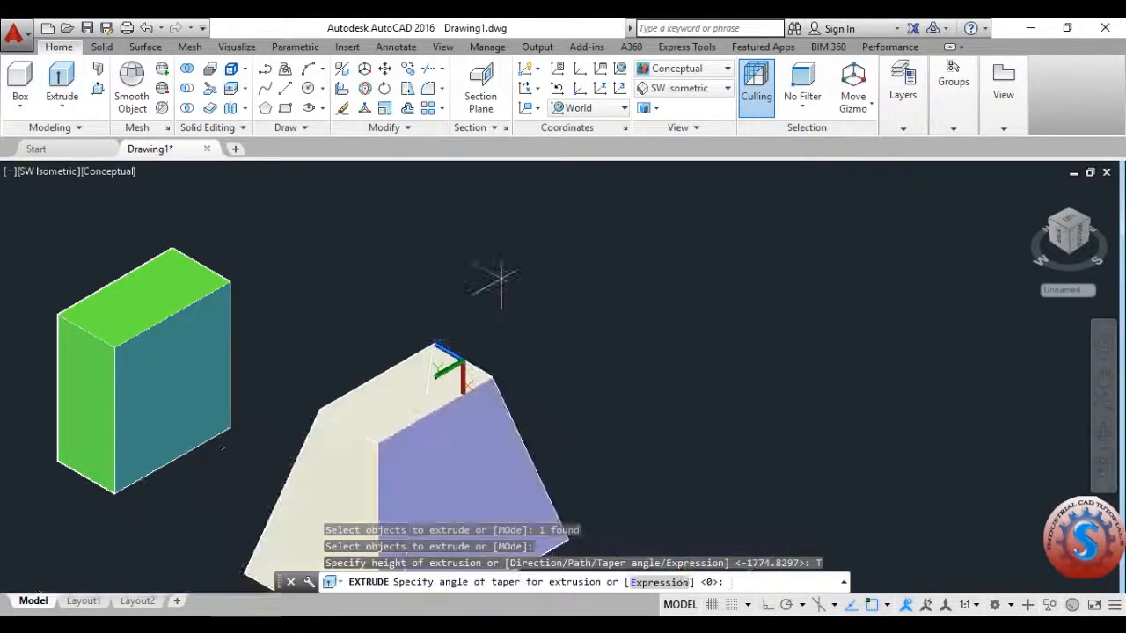
middle_drag(491, 442, 489, 303)
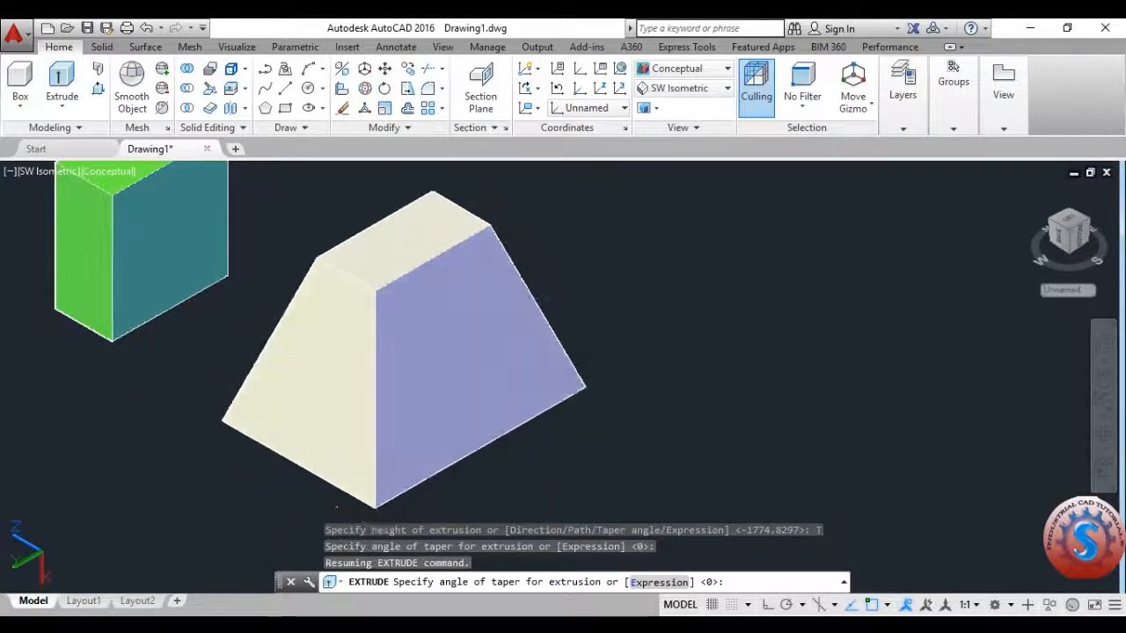
scroll(526, 396, down, 4)
scroll(497, 328, up, 3)
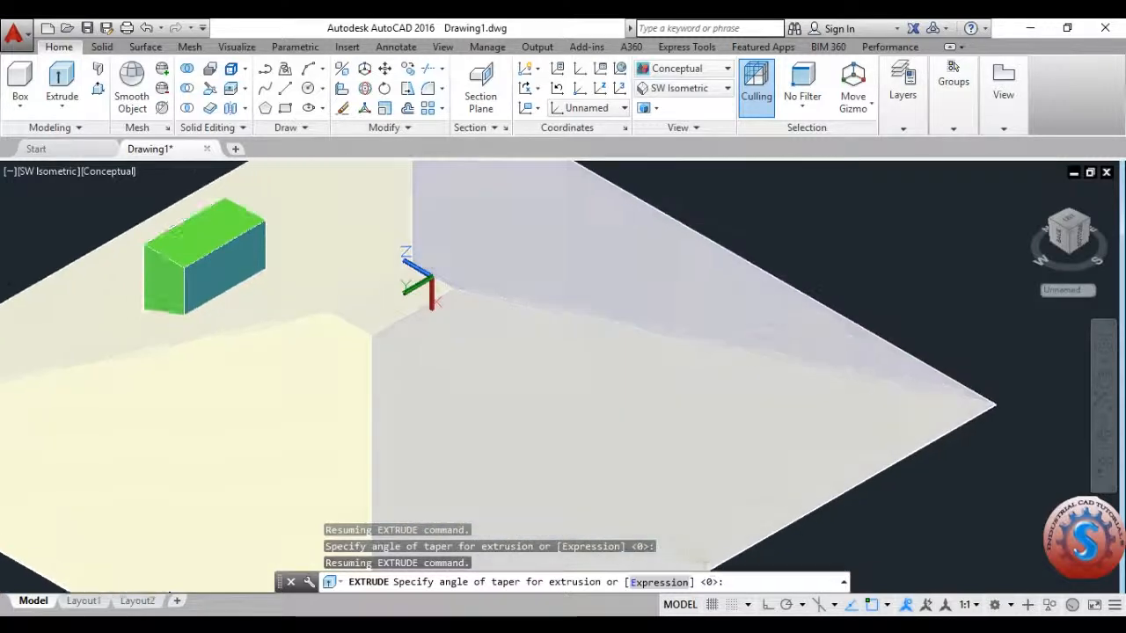
text(5)
key(Return)
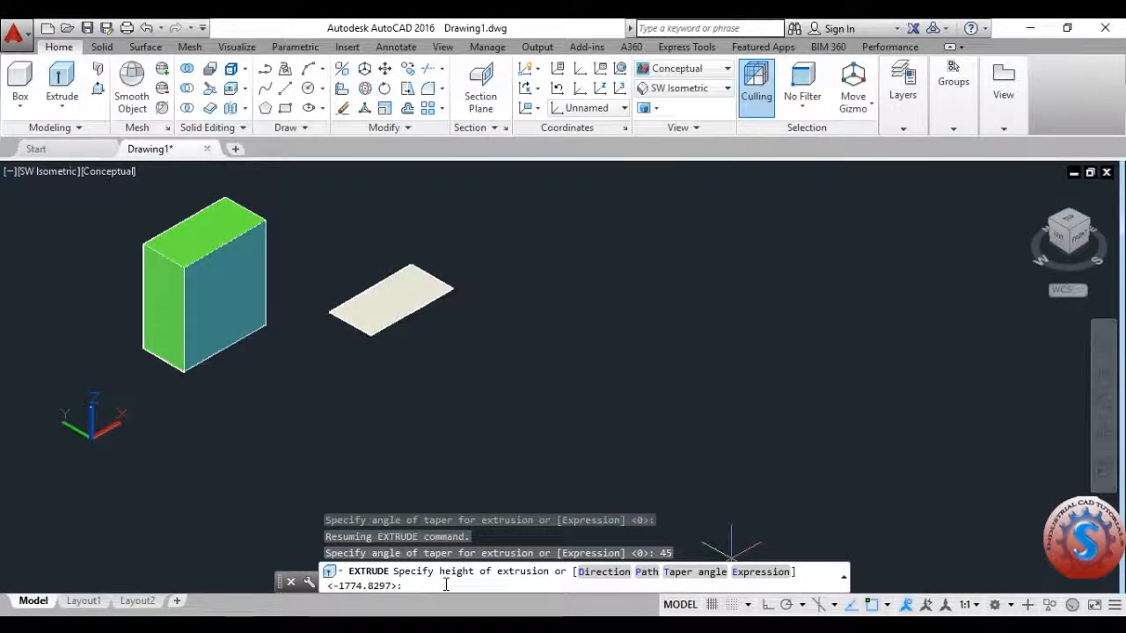
key(Return)
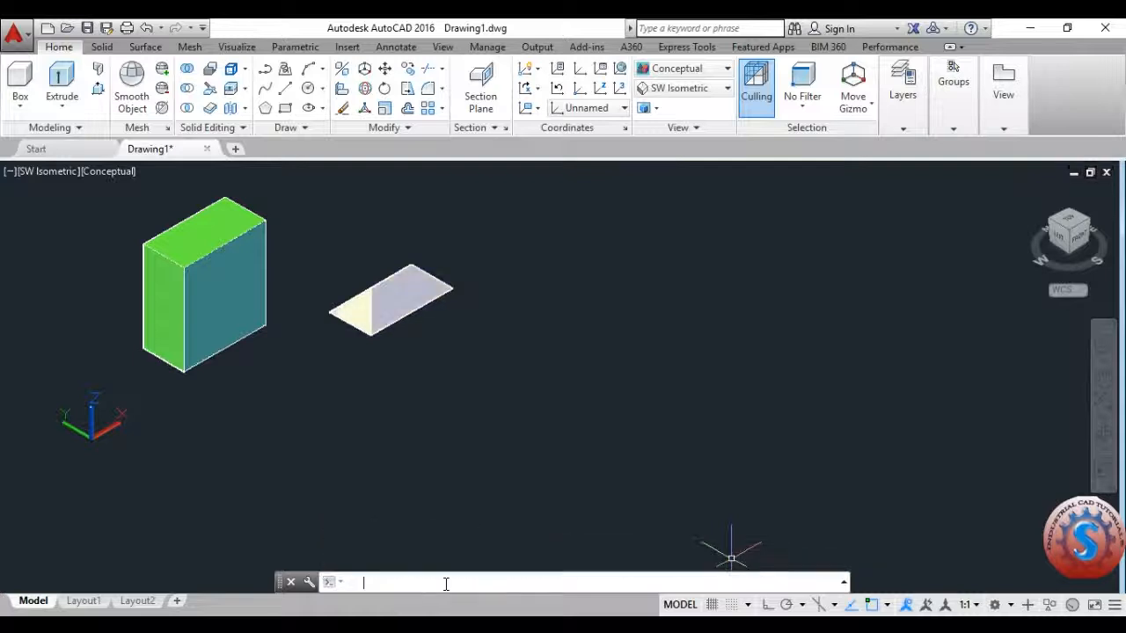
Step: Examine the tapered solid in the 2D Wireframe visual style and switch back to Conceptual
scroll(468, 330, up, 3)
middle_drag(468, 331, 569, 466)
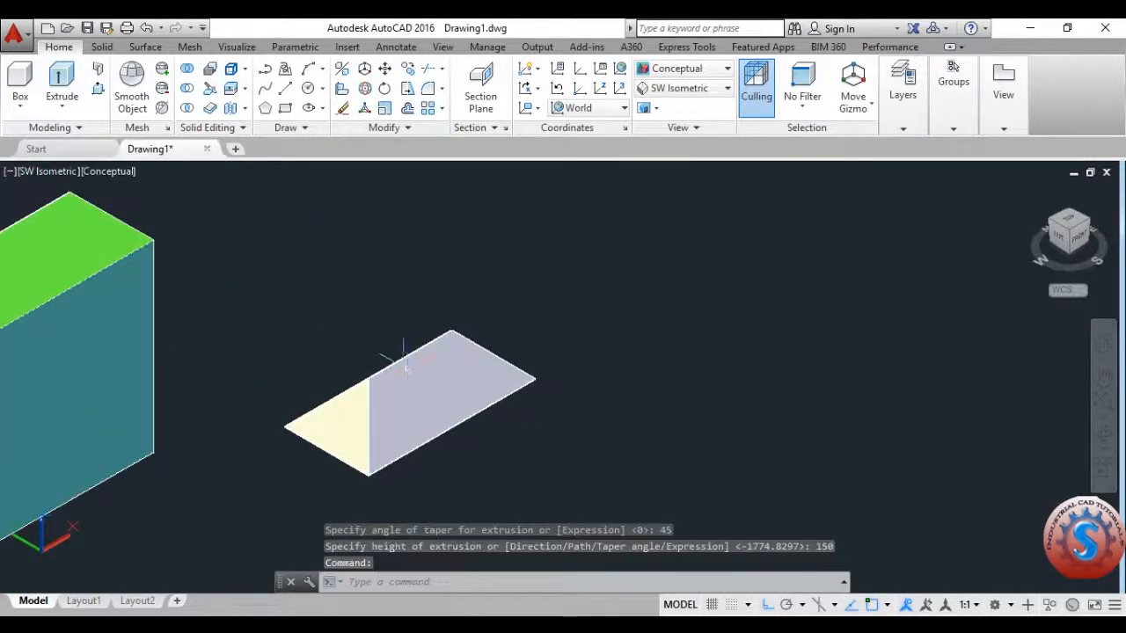
click(411, 381)
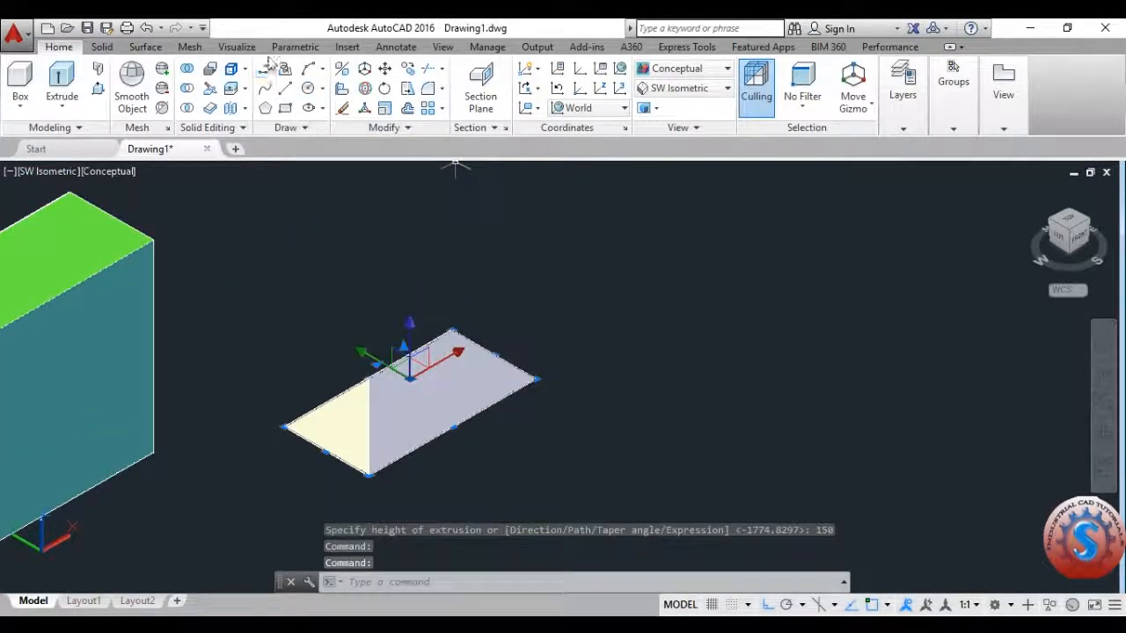
click(443, 47)
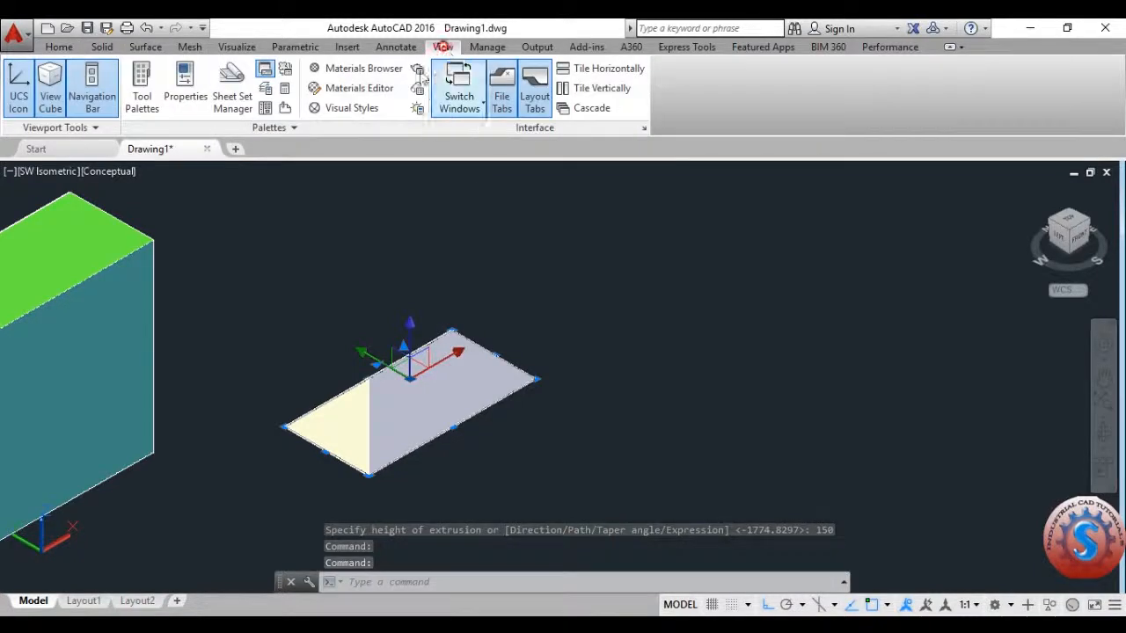
click(60, 47)
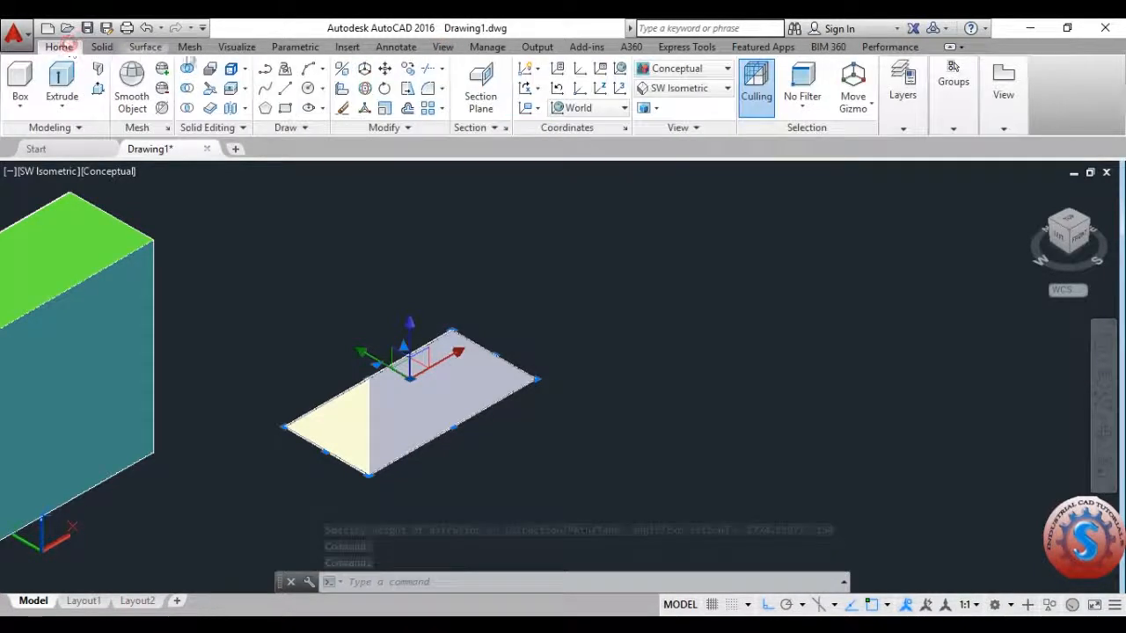
click(247, 50)
click(453, 68)
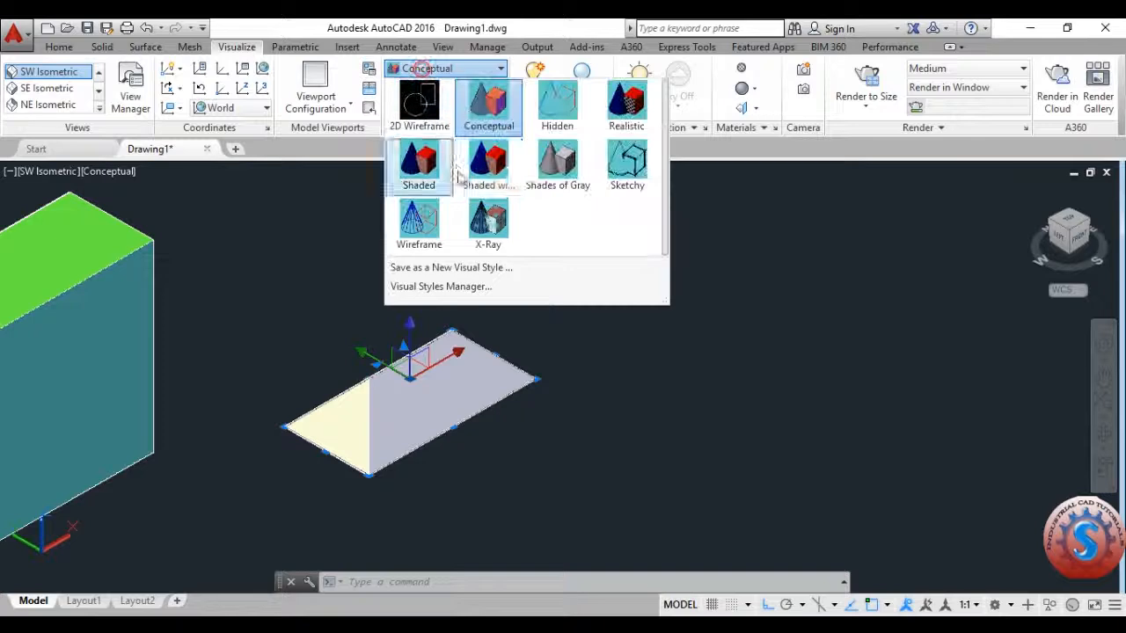
click(420, 110)
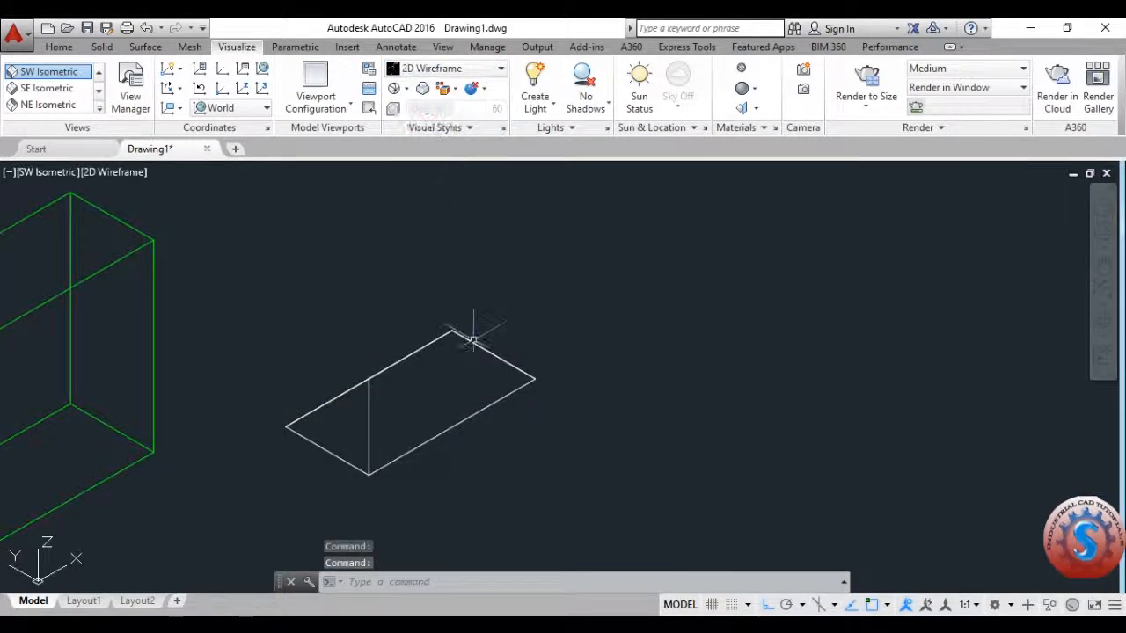
click(449, 68)
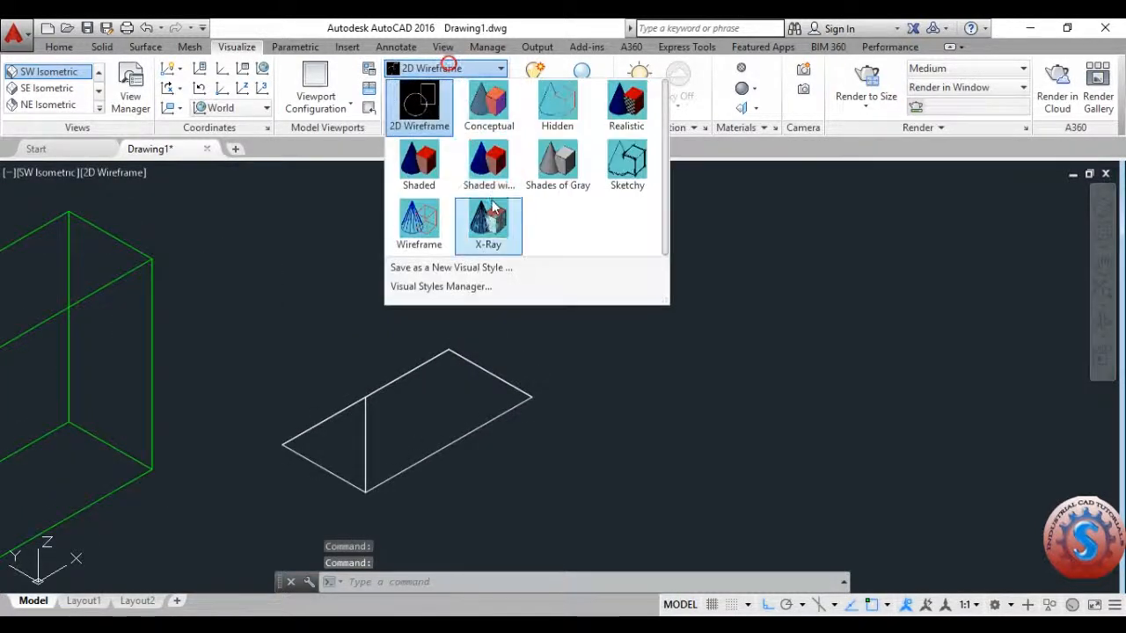
click(489, 104)
mouse_move(495, 168)
shift+middle_down()
mouse_move(498, 359)
mouse_move(455, 327)
mouse_move(460, 355)
mouse_move(510, 372)
mouse_move(487, 359)
mouse_move(486, 370)
shift+middle_up()
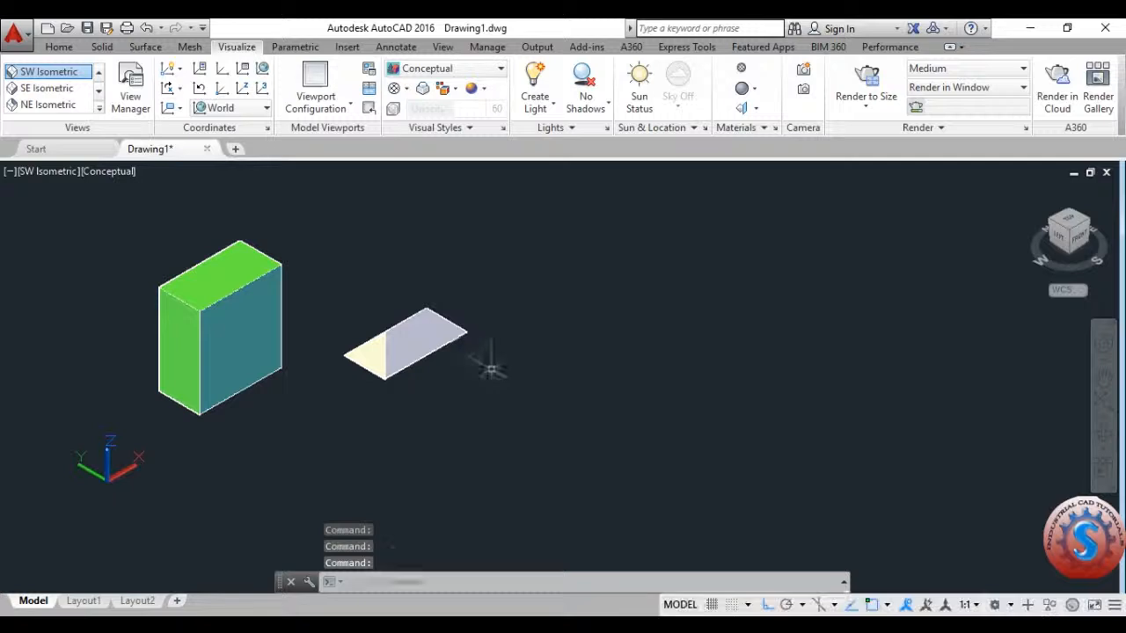
Step: Draw a third rectangle beside the tapered solid with the Dimensions option, 500 long and 250 wide
click(415, 584)
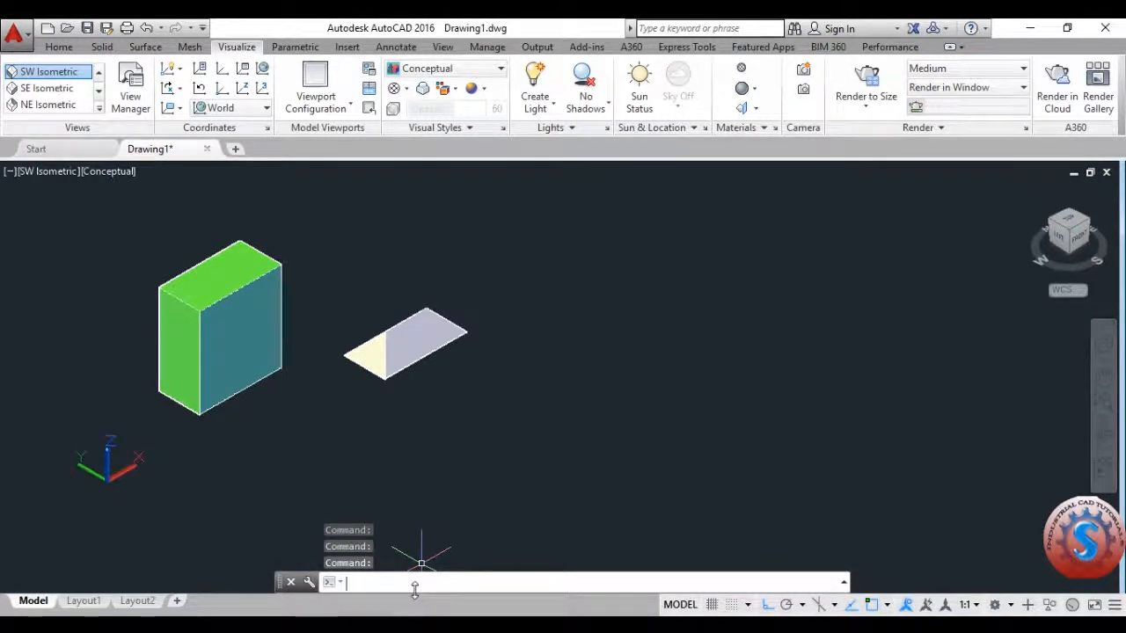
shift+middle_drag(575, 382, 551, 407)
text(rec)
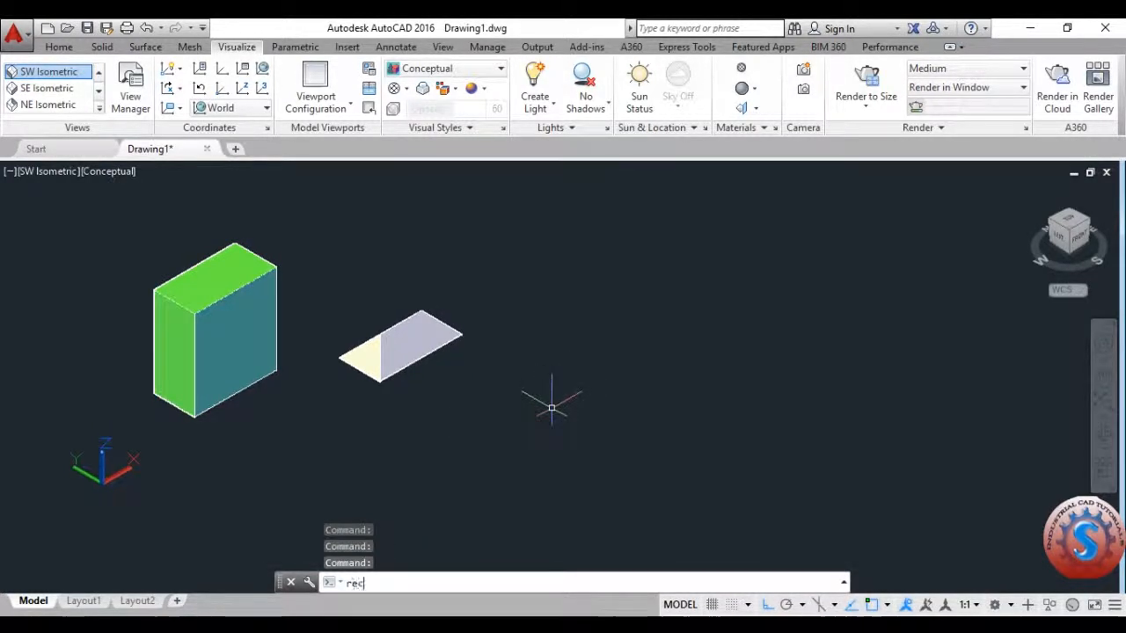
key(Return)
click(521, 353)
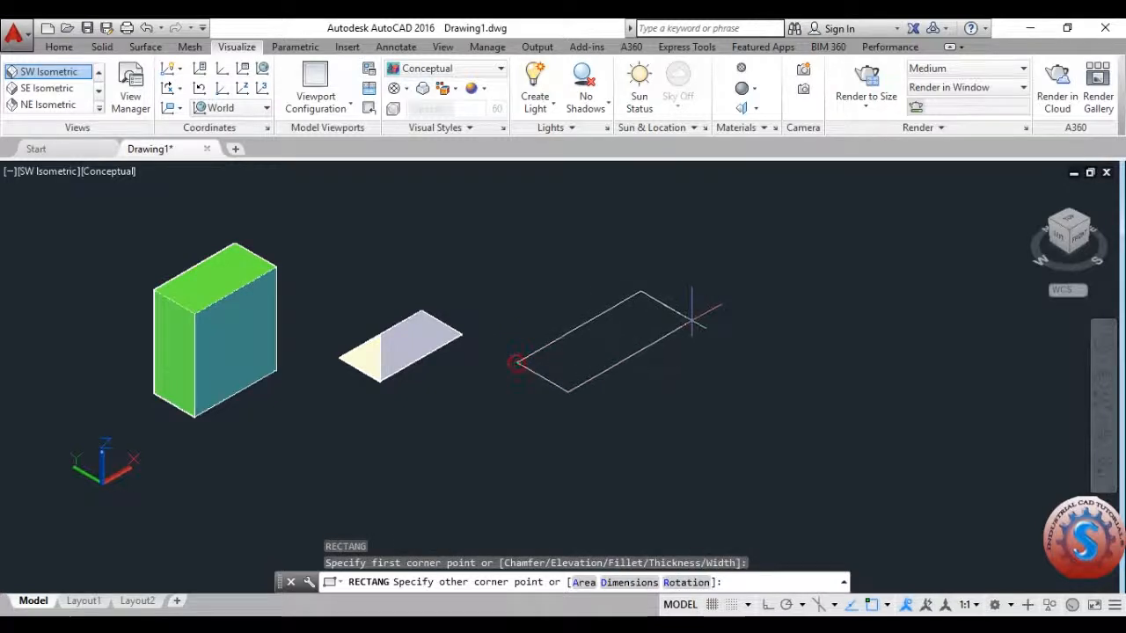
text(d)
key(Return)
text(500)
key(Return)
text(250)
key(Return)
click(584, 305)
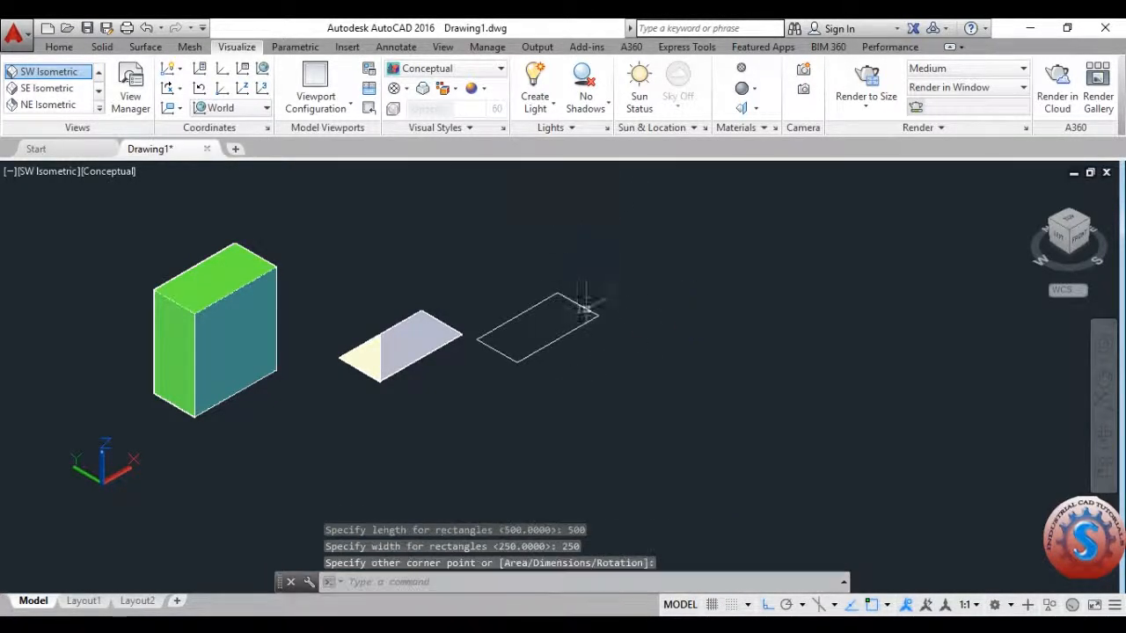
Step: Extrude the third rectangle as a solid using the Expression option with a value of 500
scroll(659, 384, up, 2)
text(ex)
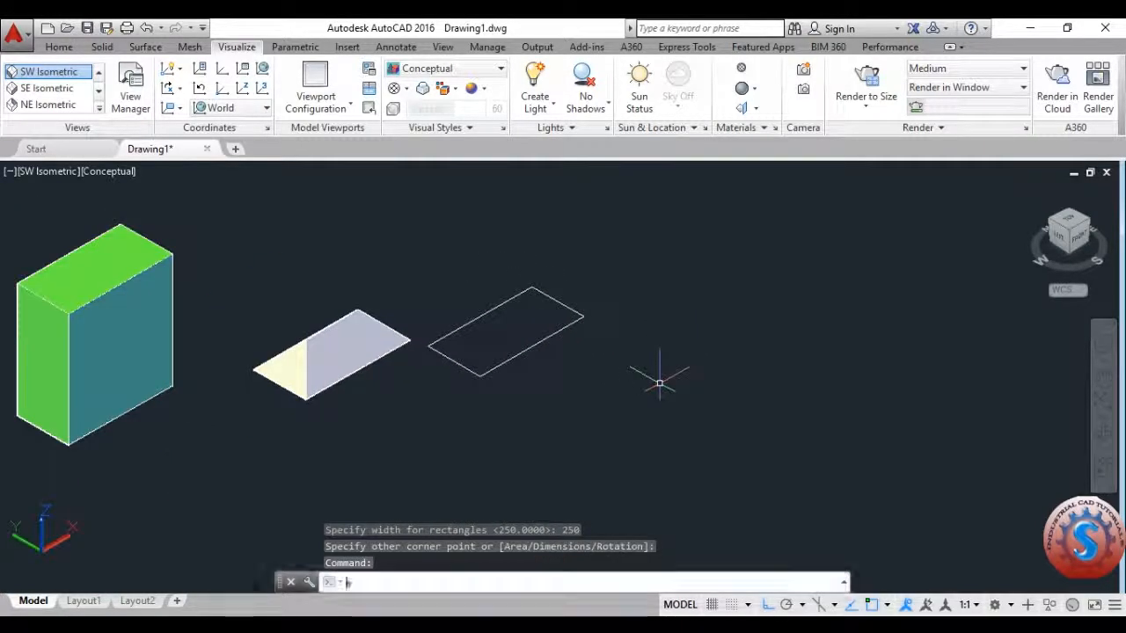
text(t)
key(Return)
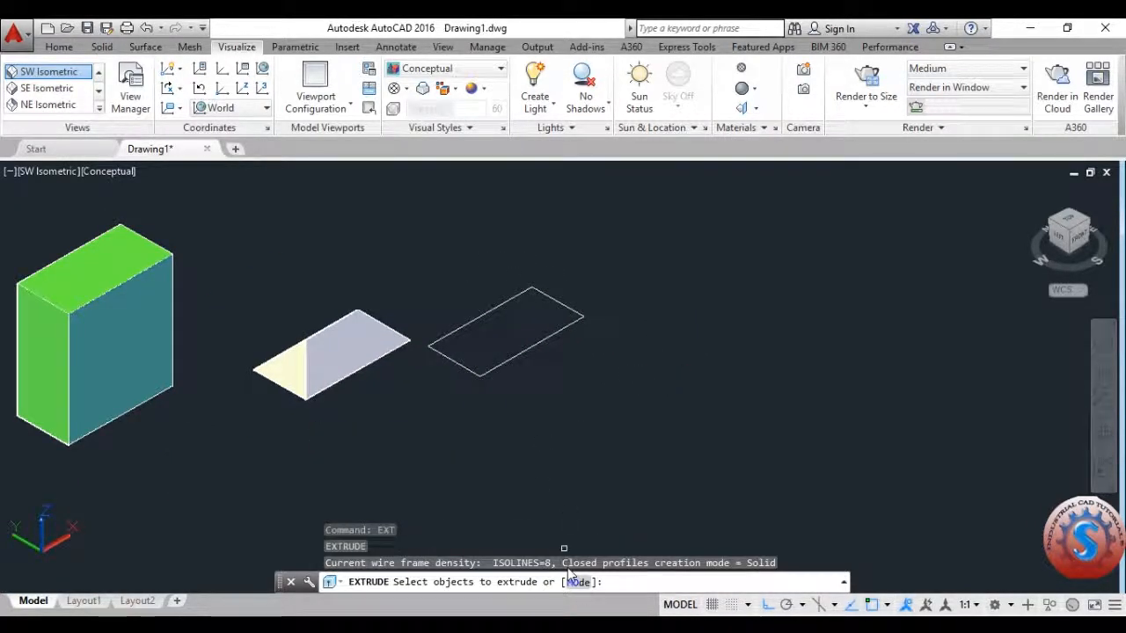
click(538, 343)
key(Return)
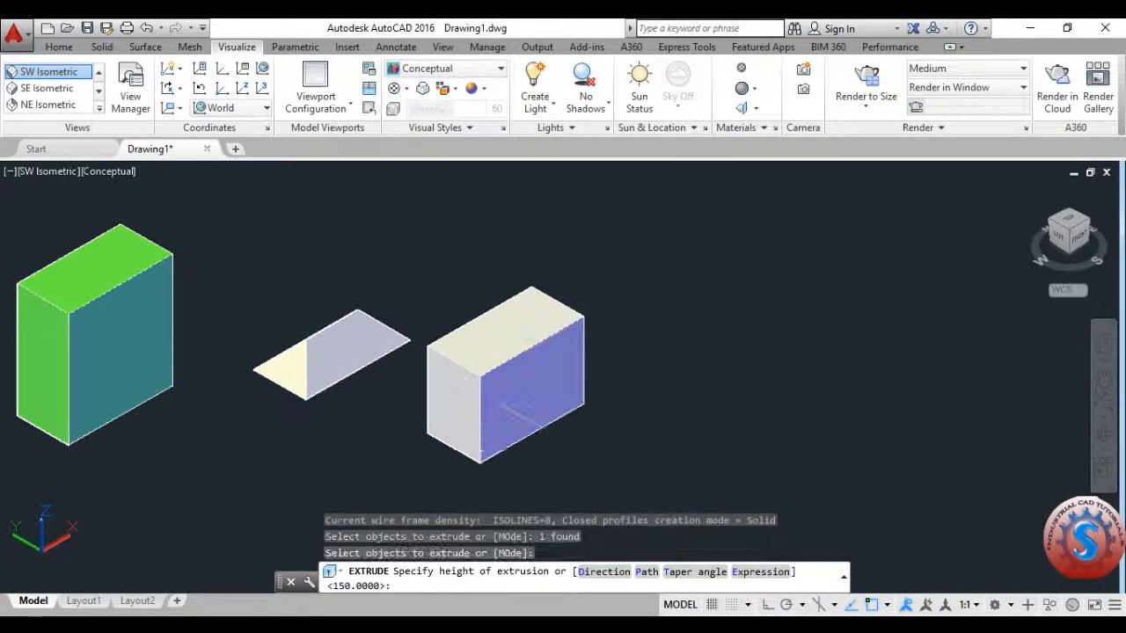
click(744, 573)
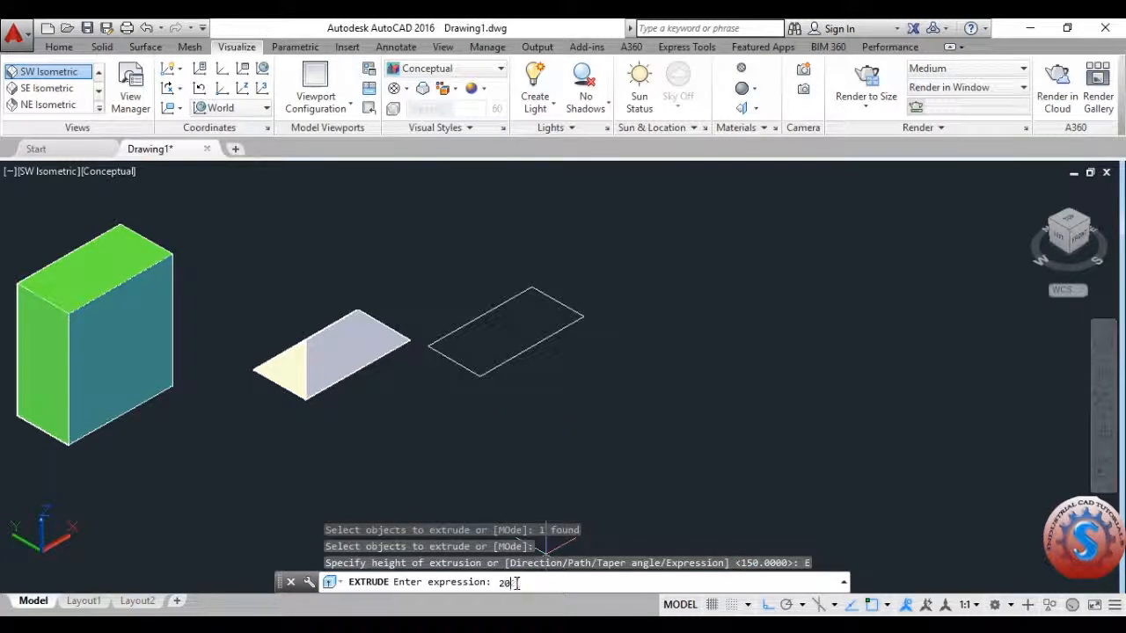
text(500)
key(Return)
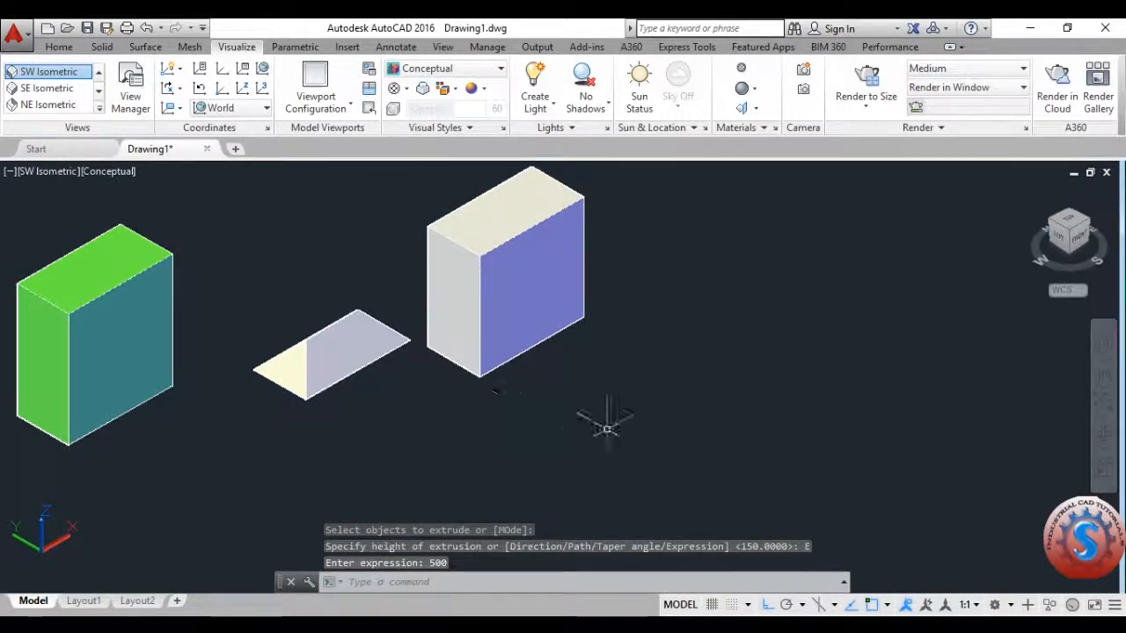
key(Escape)
Step: Set the height of the solid made from the third rectangle to 300
click(509, 298)
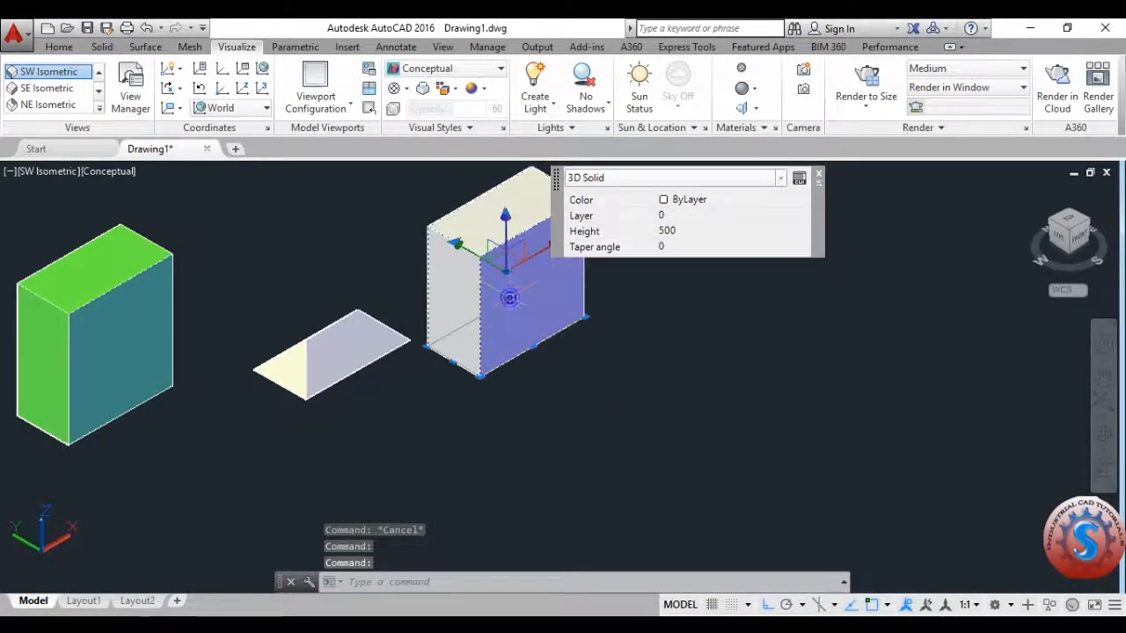
click(689, 231)
text(300)
key(Tab)
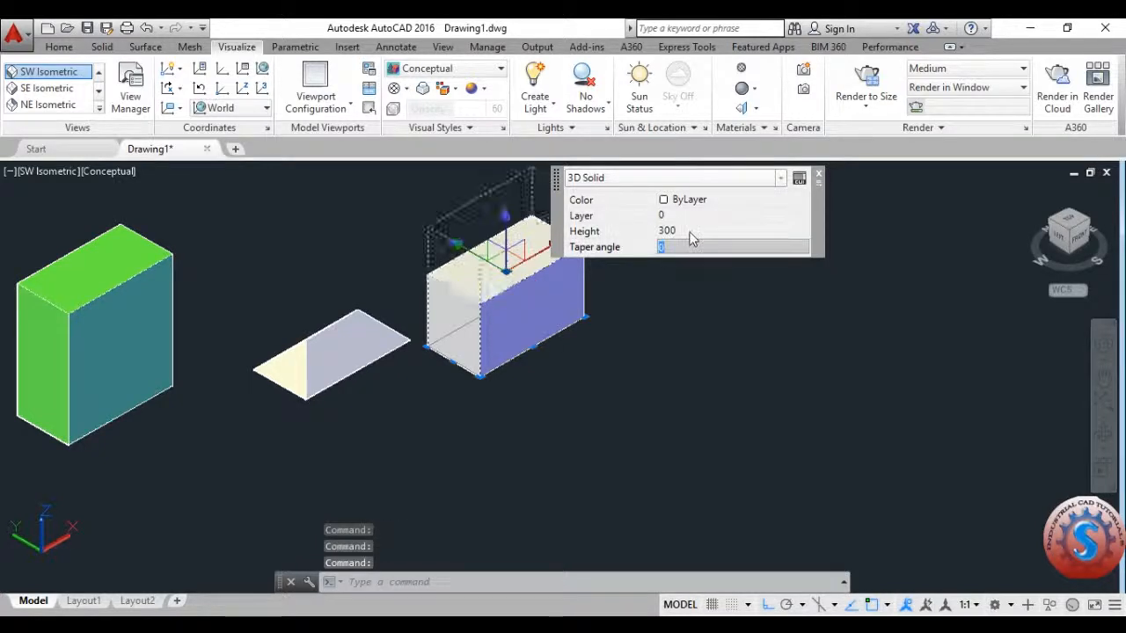
key(Escape)
key(Escape)
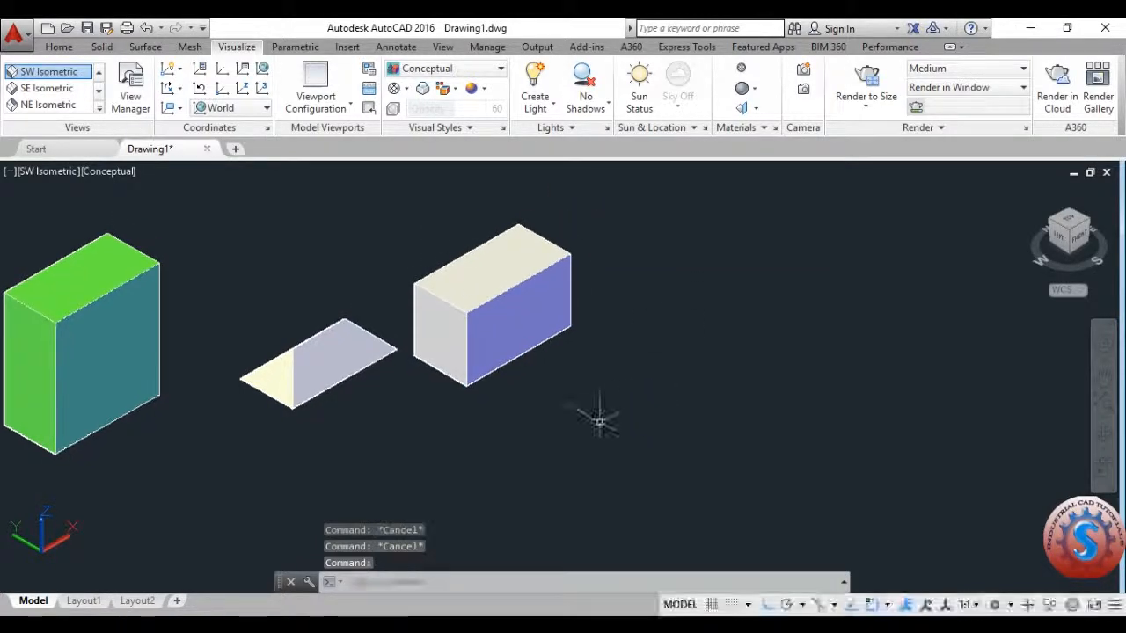
Step: Draw a fourth rectangle to the right of the third solid with the Dimensions option, 500 long and 250 wide
scroll(598, 414, down, 2)
scroll(585, 402, up, 2)
middle_drag(586, 402, 695, 392)
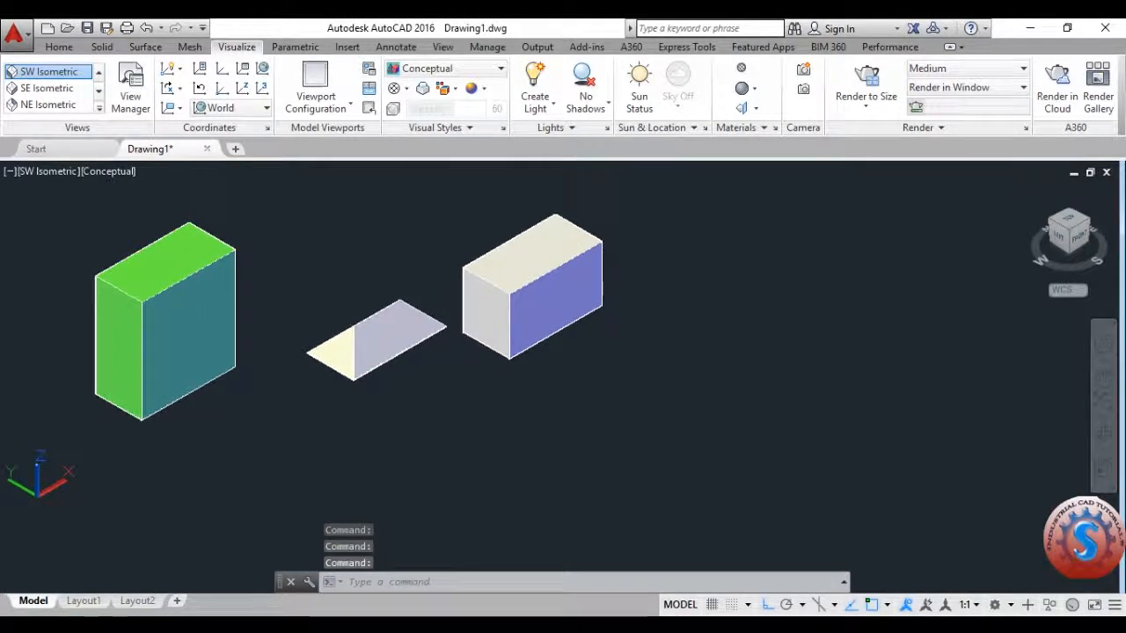
text(e)
text(rec)
key(Return)
click(675, 372)
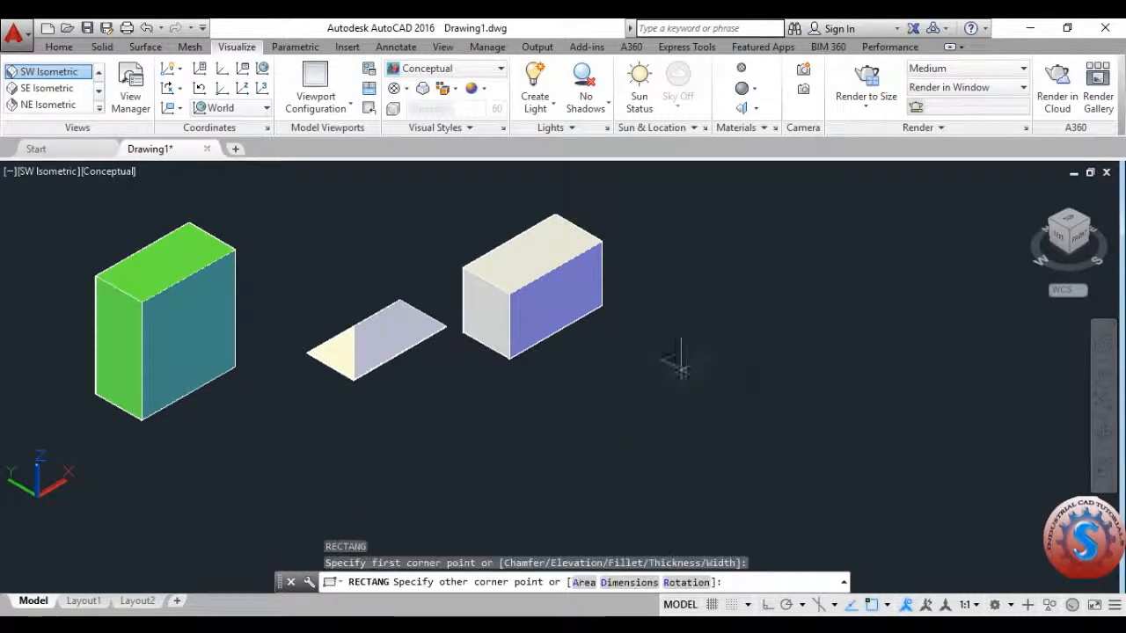
text(d)
key(Return)
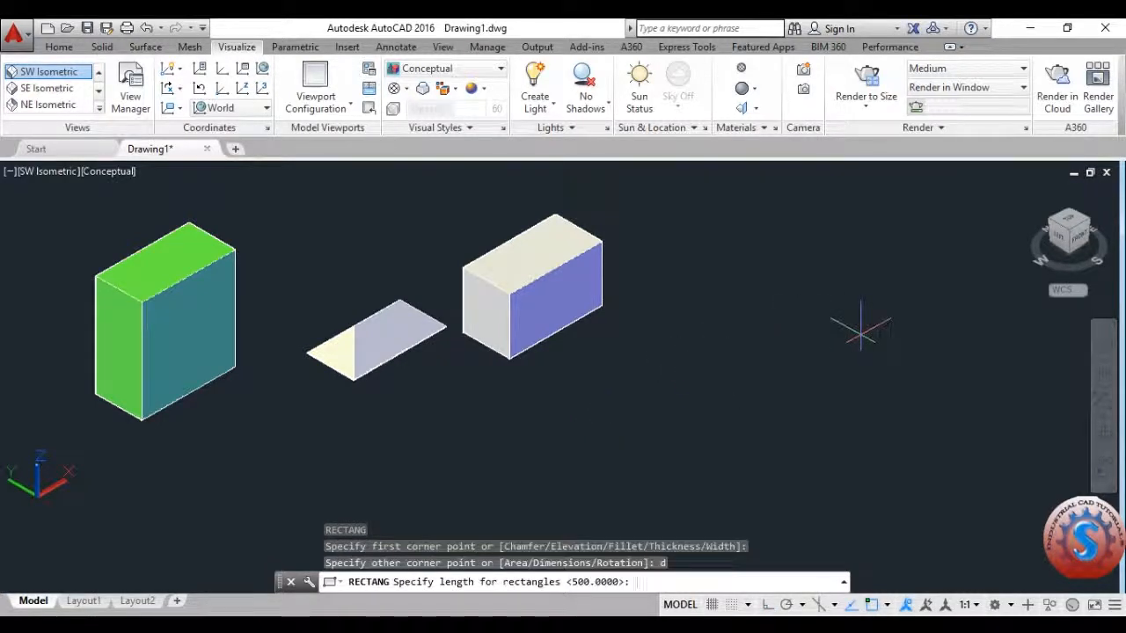
text(500)
key(Return)
text(2)
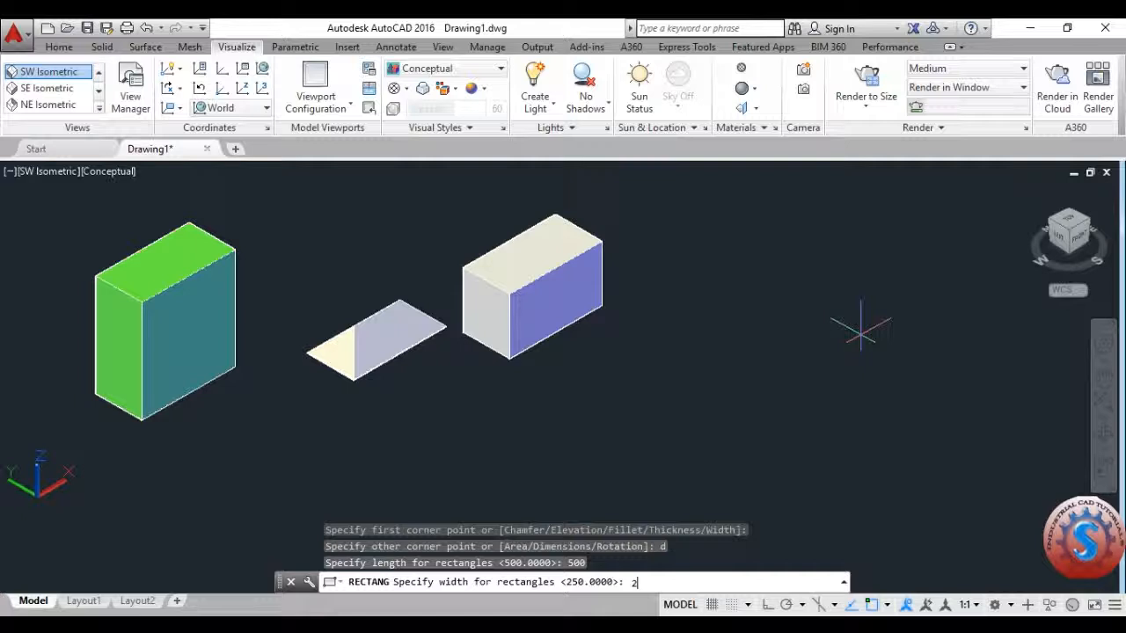
text(50)
key(Return)
click(791, 339)
middle_drag(827, 422, 800, 444)
scroll(785, 421, down, 2)
scroll(784, 422, up, 3)
scroll(822, 409, down, 1)
key(Escape)
key(Escape)
text(ext)
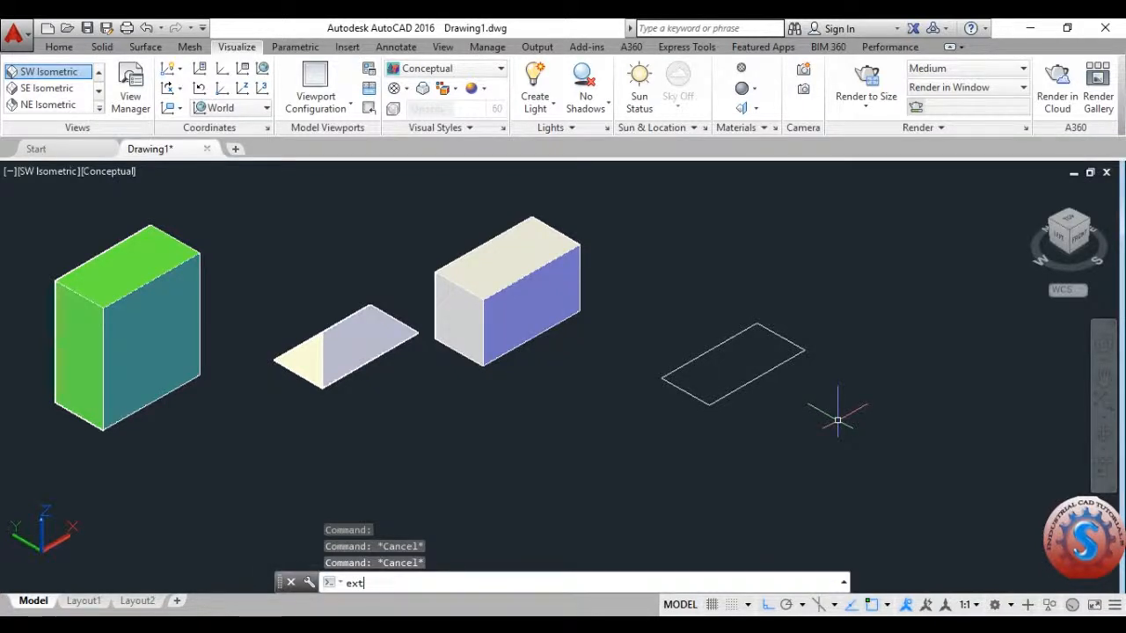
key(Return)
click(767, 373)
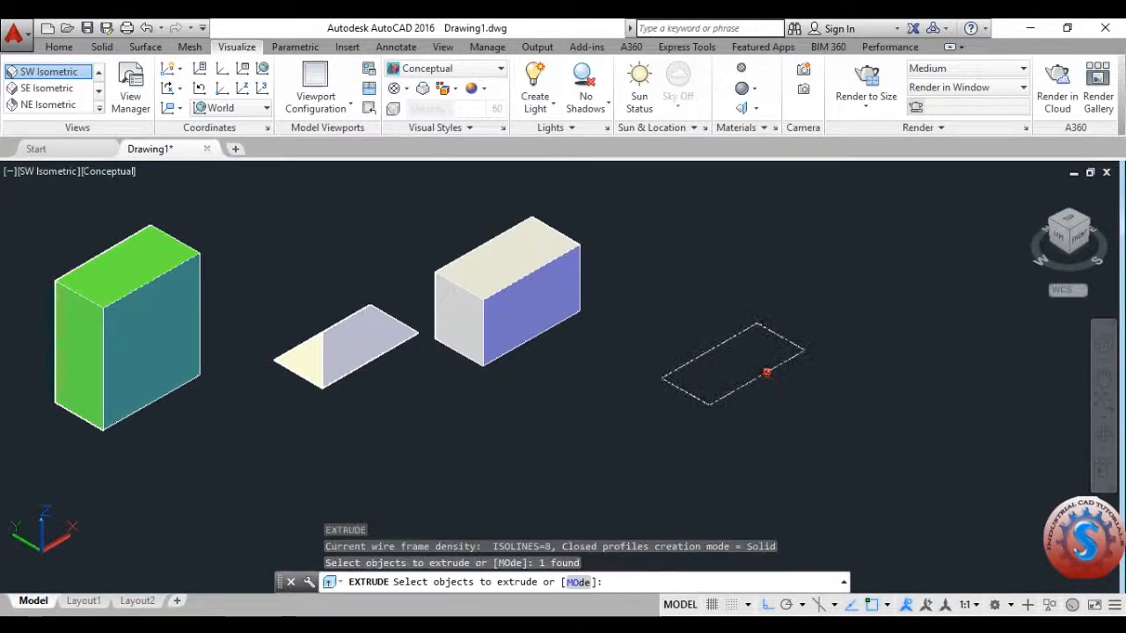
key(Return)
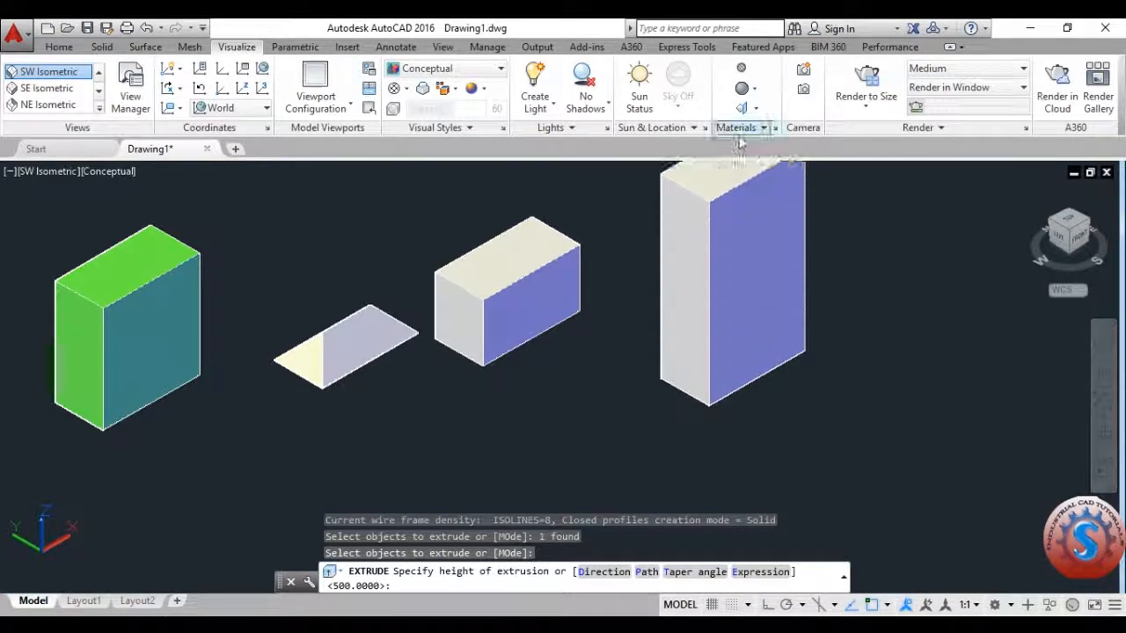
key(Escape)
key(Escape)
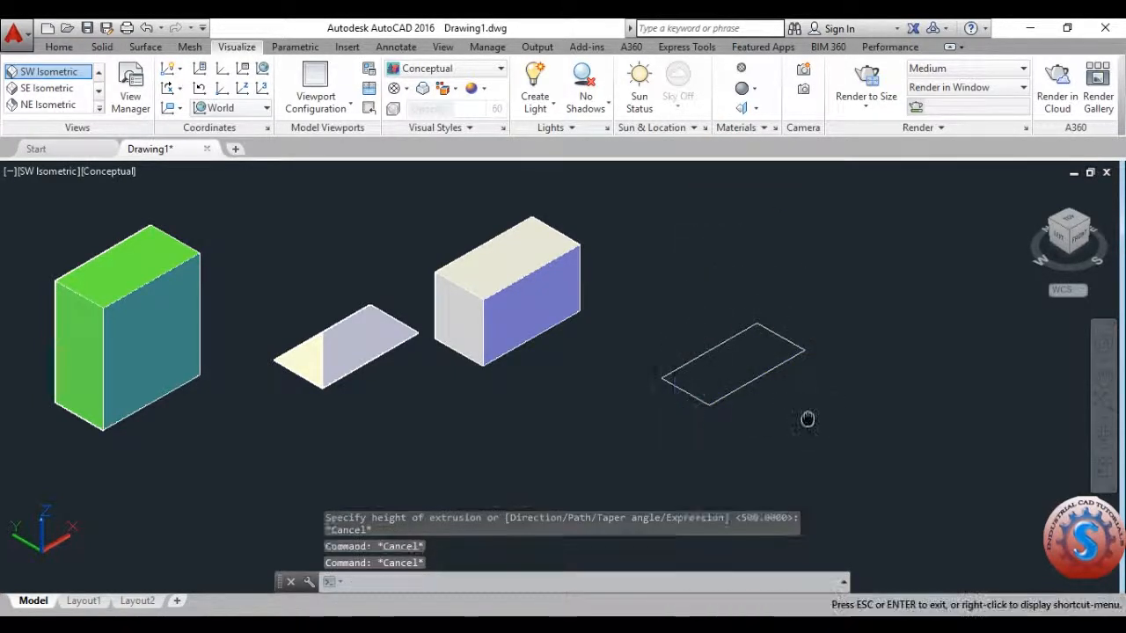
Step: Draw a vertical line upward along Z from the fourth rectangle's far corner as an extrusion path
middle_drag(807, 420, 794, 425)
text(1)
key(Return)
click(744, 331)
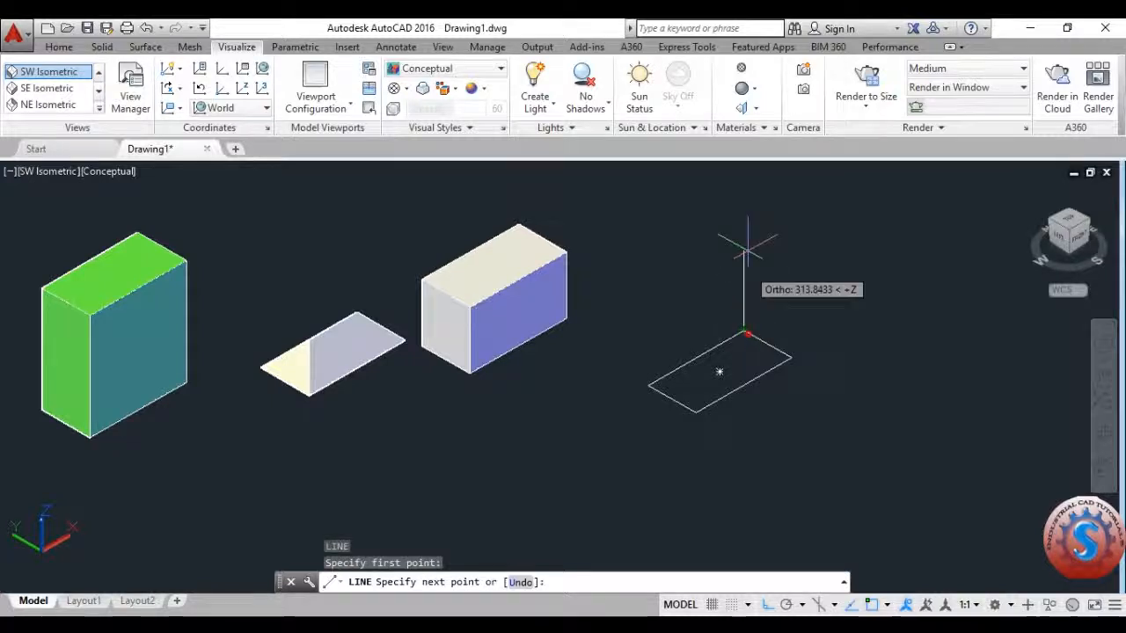
click(744, 211)
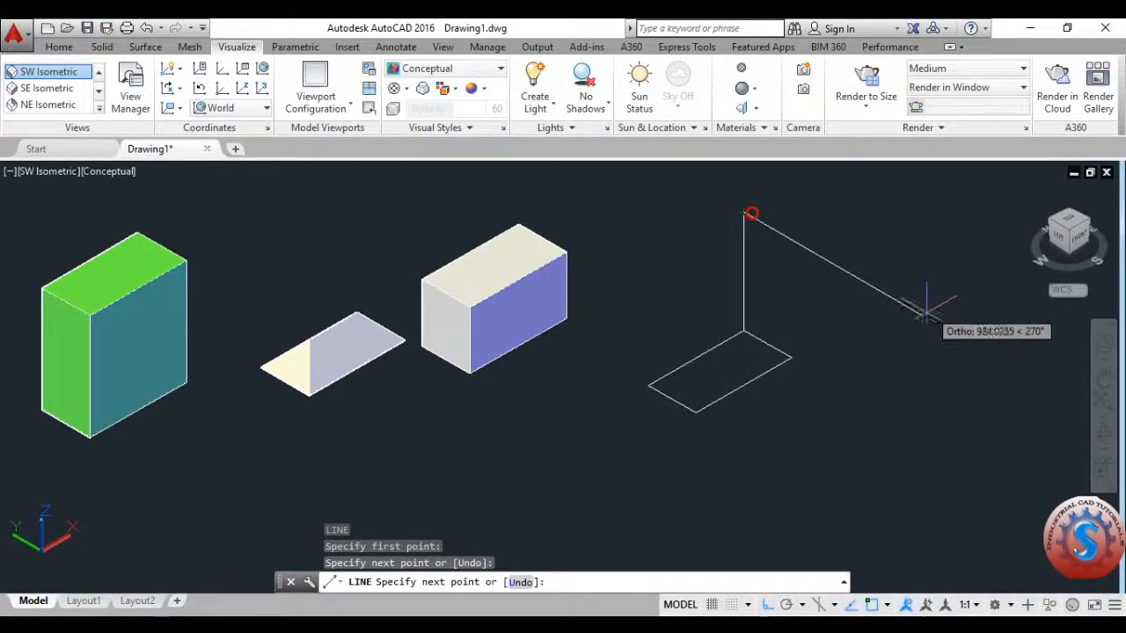
key(Escape)
Step: Extrude the fourth rectangle with the Path option along the vertical line
text(ext)
key(Return)
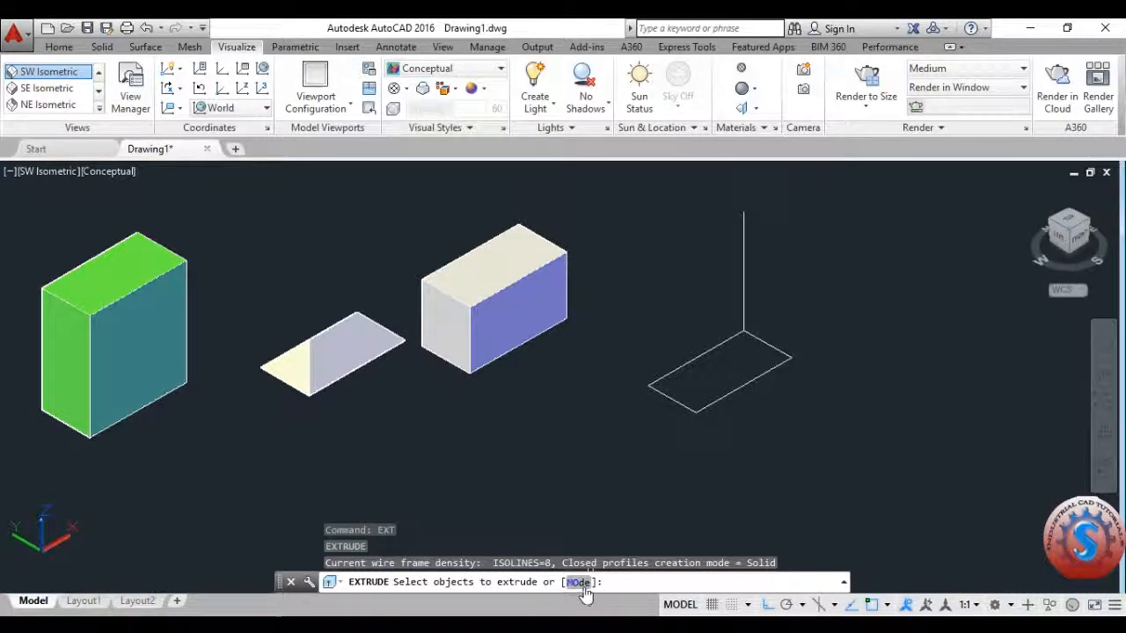
click(712, 406)
click(712, 404)
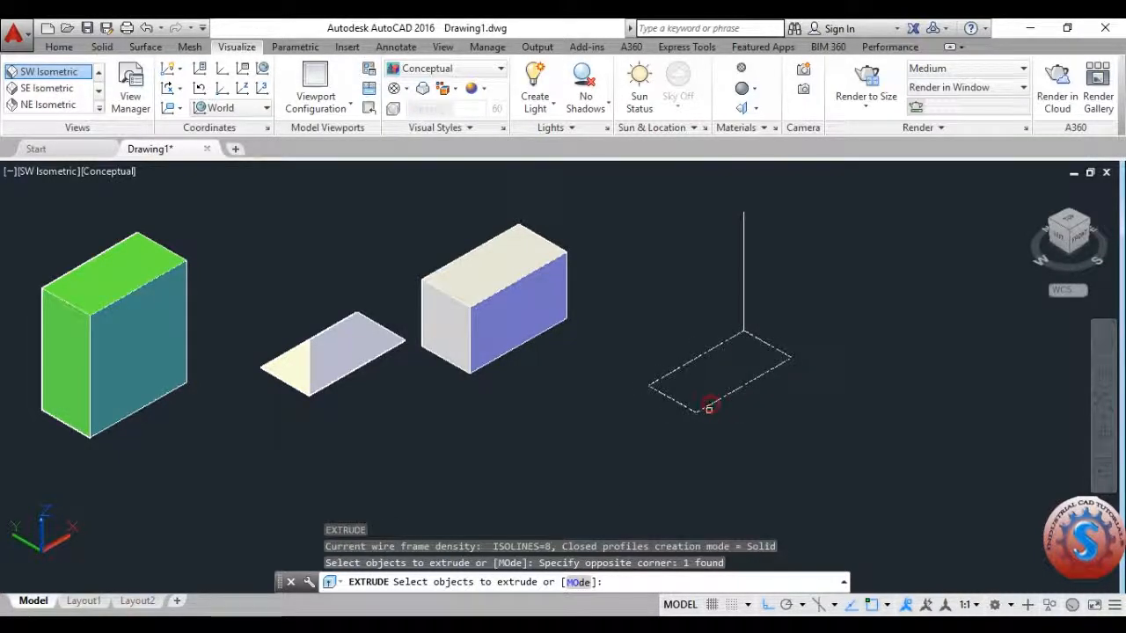
key(Return)
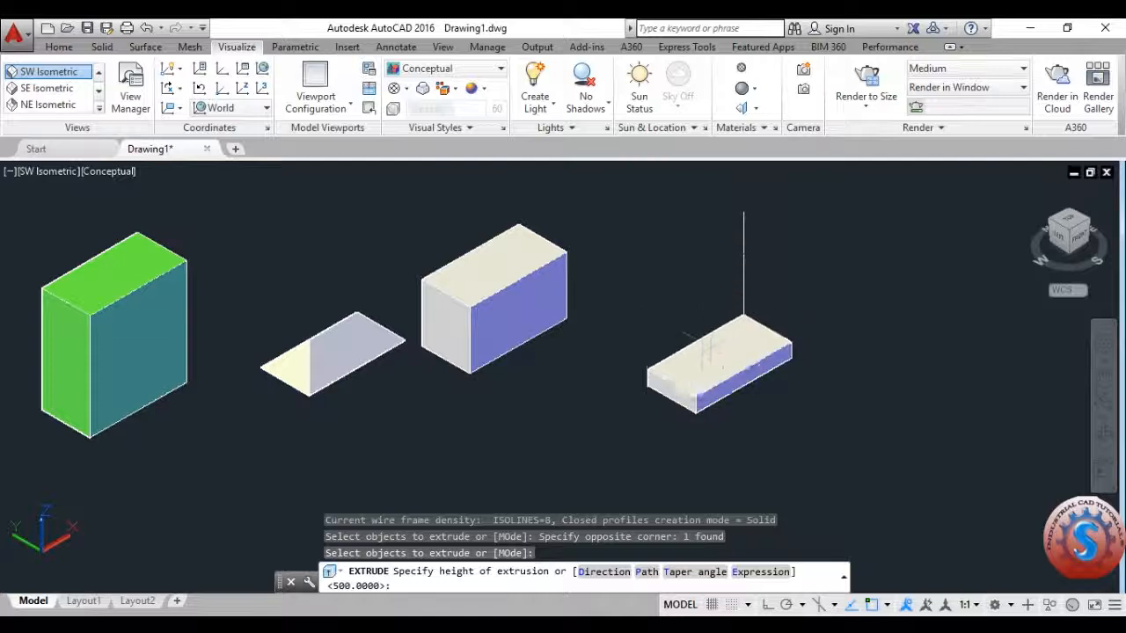
click(648, 572)
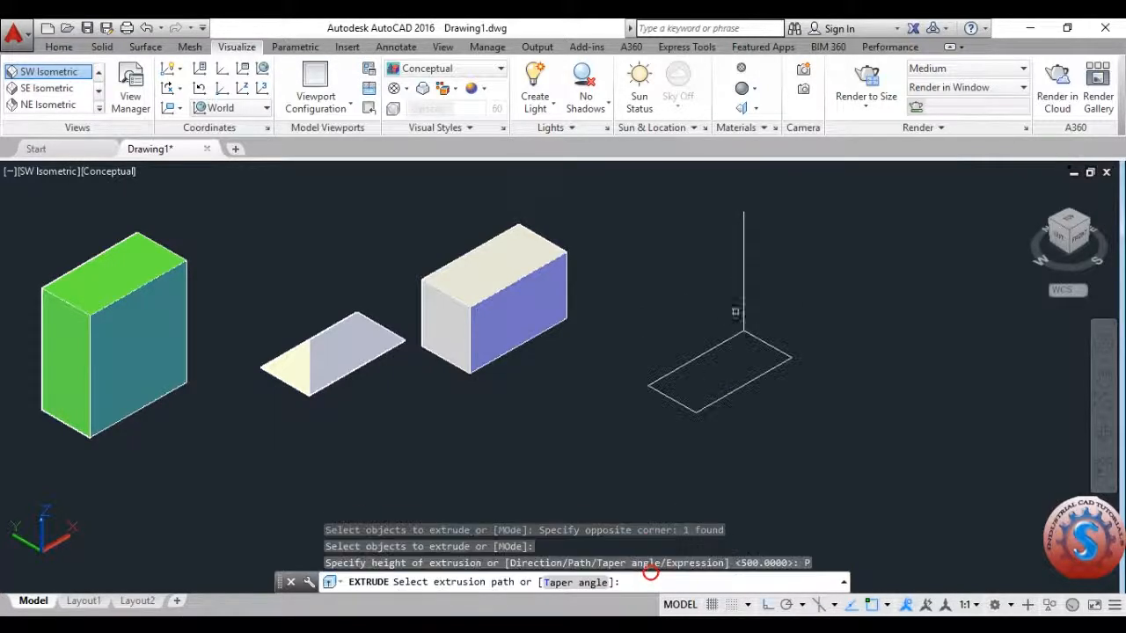
click(745, 286)
key(Return)
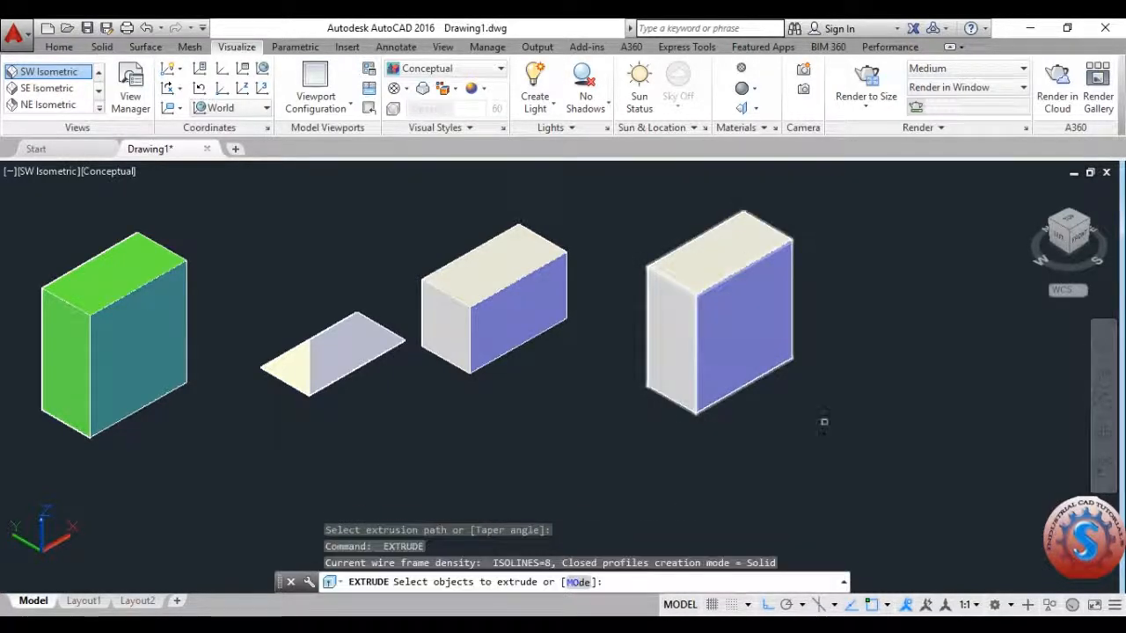
scroll(782, 428, down, 5)
scroll(783, 413, up, 3)
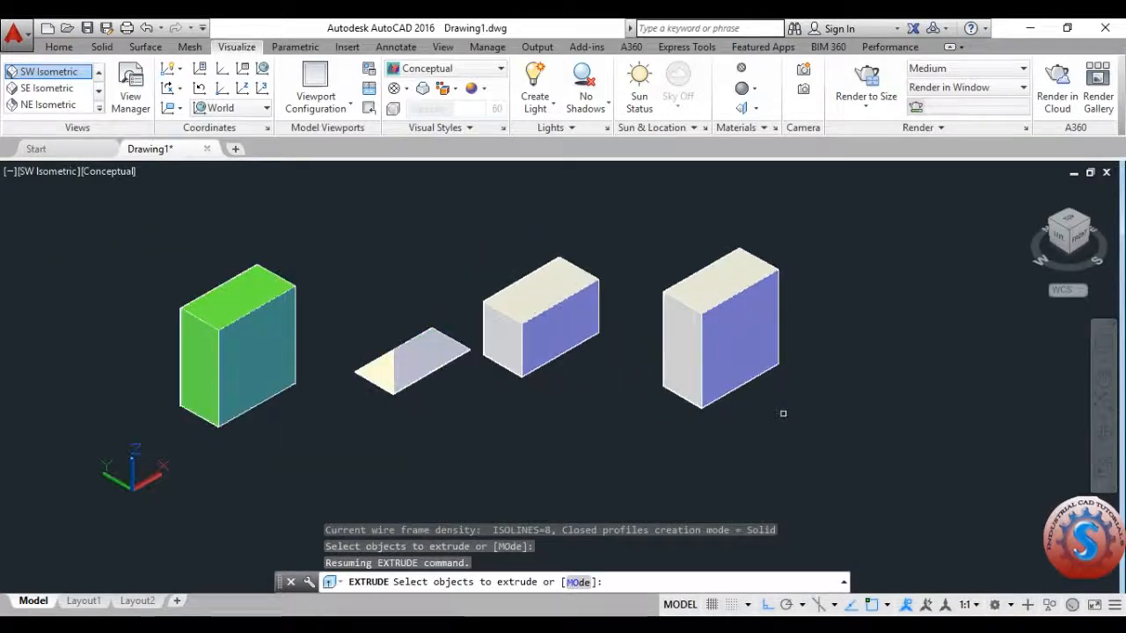
key(Escape)
Step: Set the UCS icon to the Noorigin option with the UCSICON command
scroll(593, 389, down, 2)
scroll(593, 359, up, 3)
scroll(596, 383, down, 2)
scroll(594, 383, up, 2)
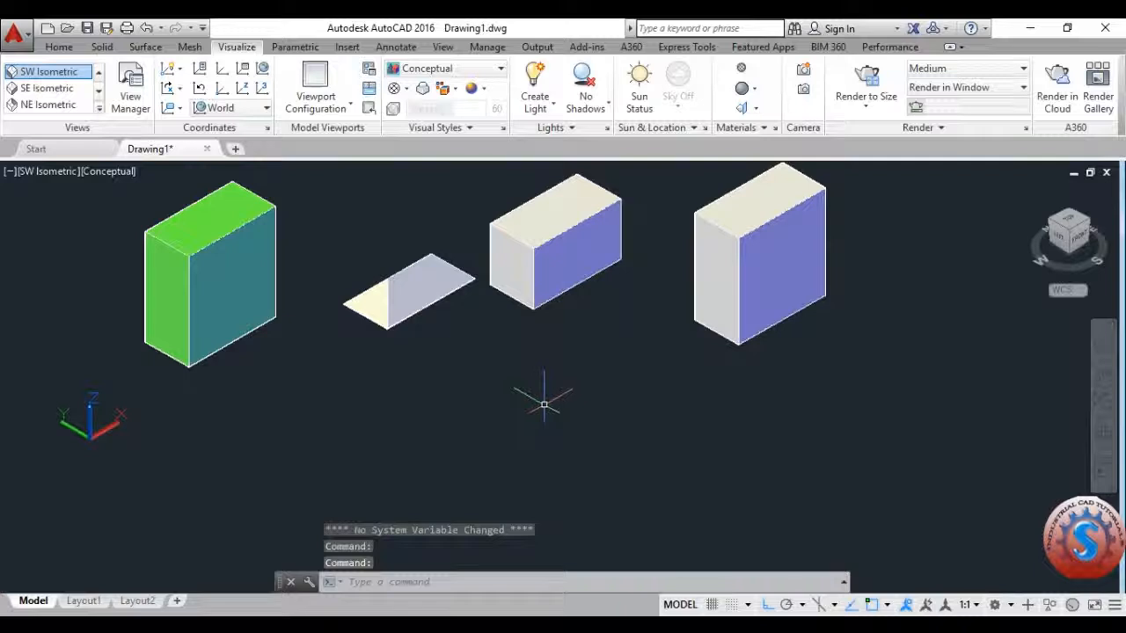
text(u)
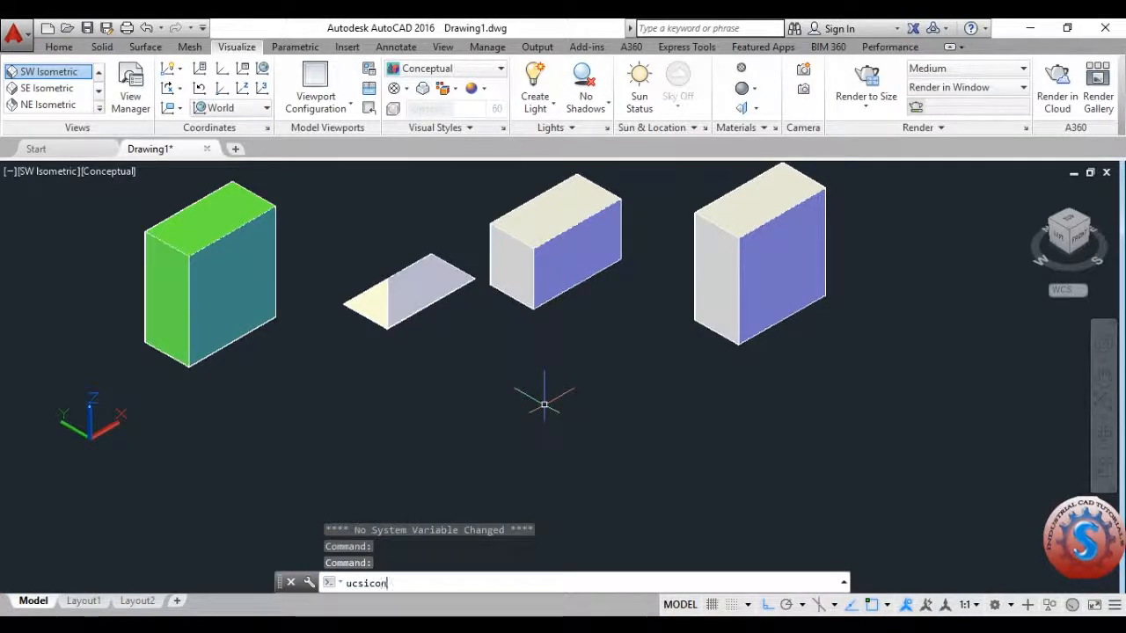
text(csicon)
key(Return)
text(no)
key(Return)
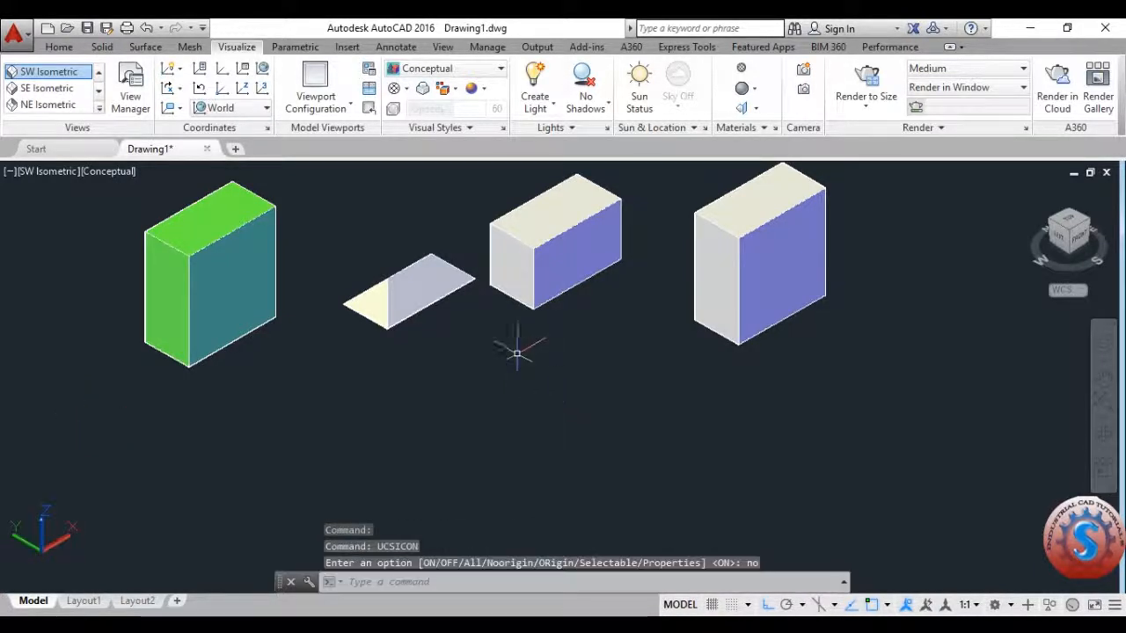
Step: Draw a fifth rectangle in front of the first solid with the Dimensions option, 500 long and 250 wide
scroll(515, 347, down, 1)
middle_drag(545, 381, 583, 377)
key(Escape)
key(Escape)
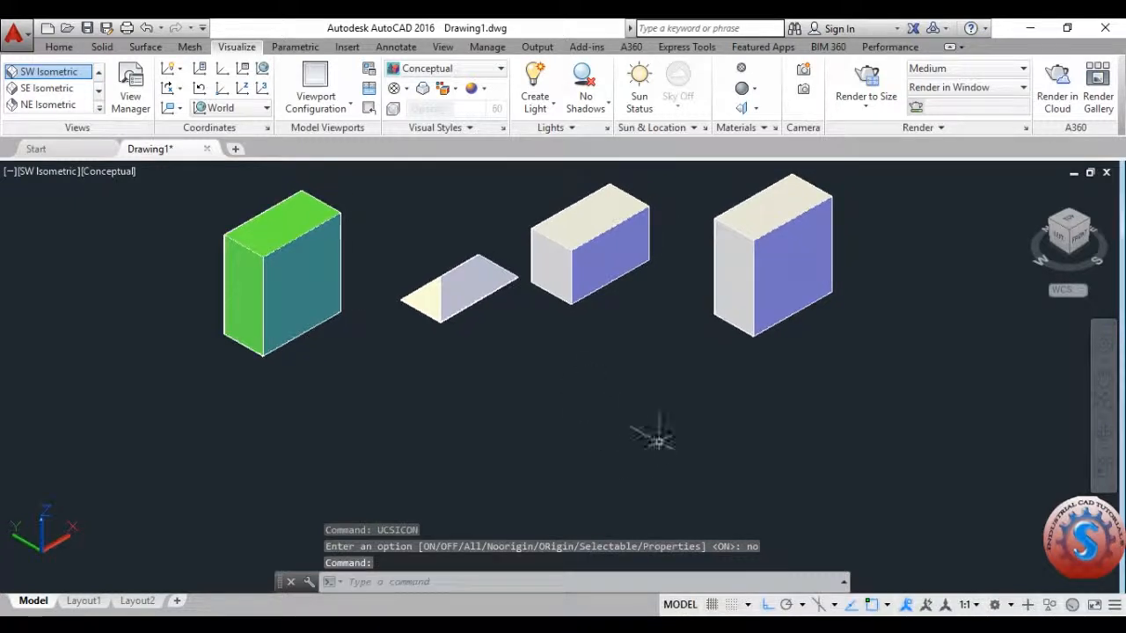
key(BackSpace)
key(BackSpace)
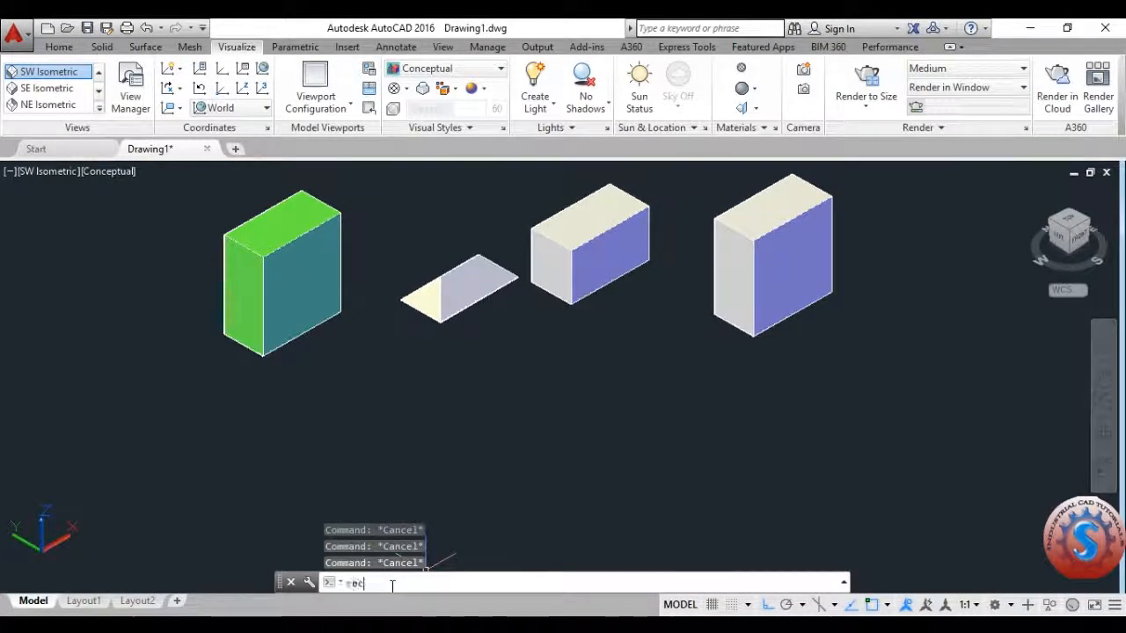
text(rec)
key(Return)
click(234, 520)
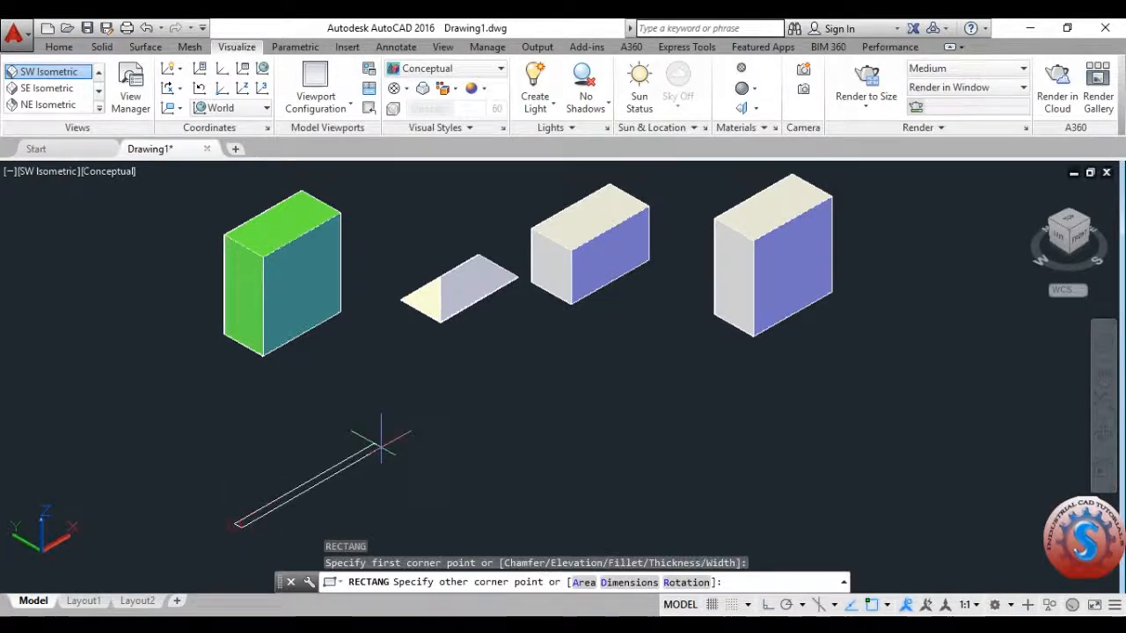
text(d)
key(Return)
text(5)
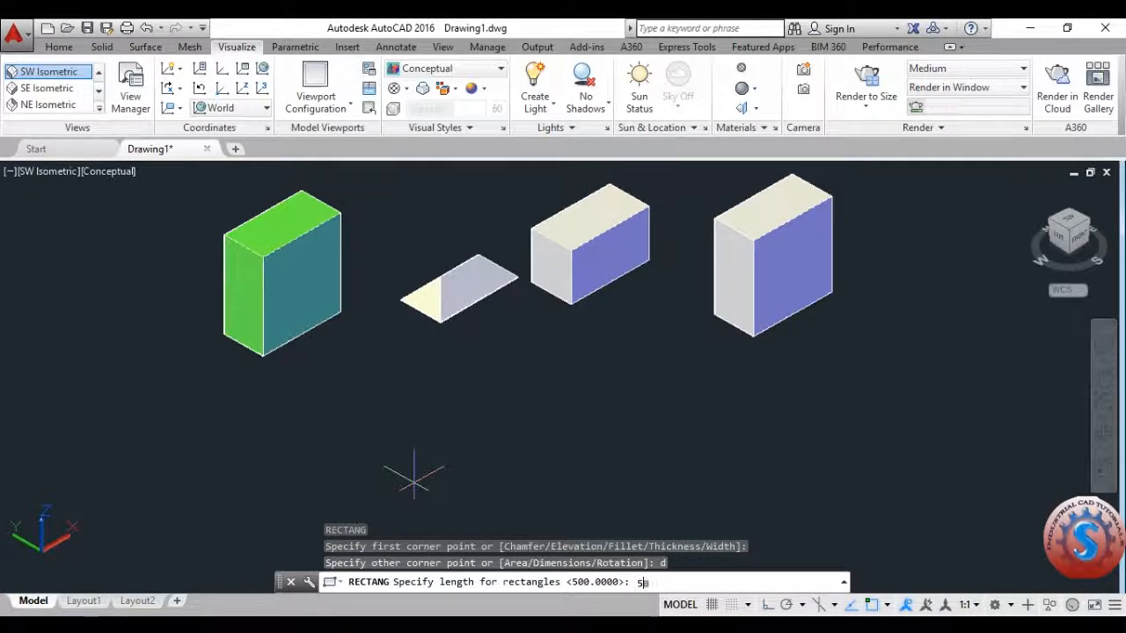
text(00.)
key(Return)
text(250)
key(Return)
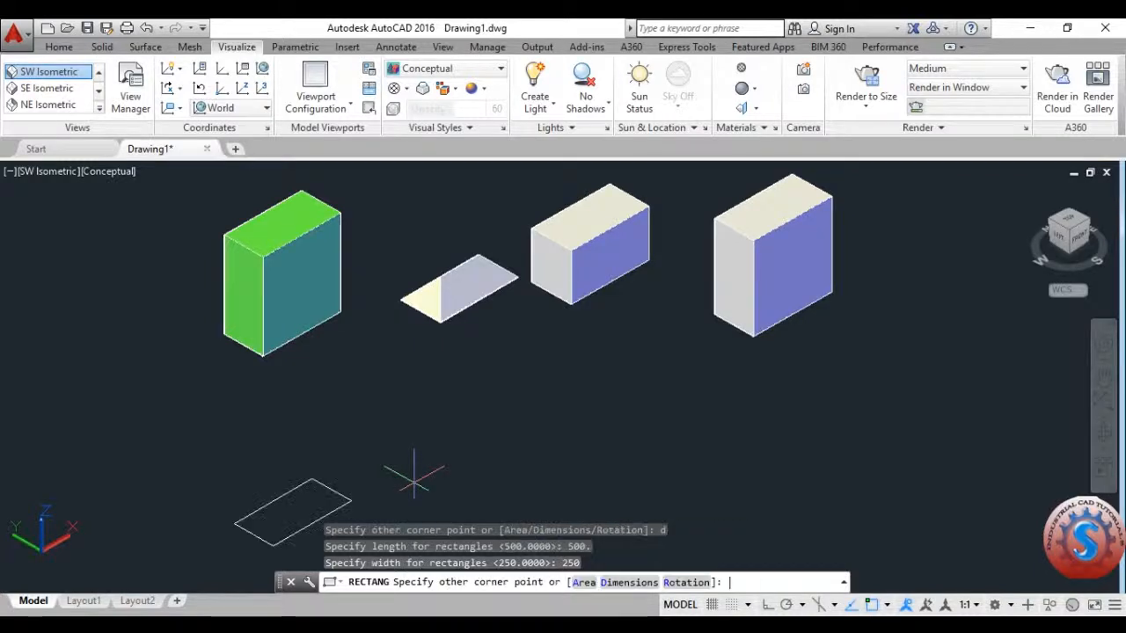
click(374, 455)
middle_drag(455, 464, 455, 422)
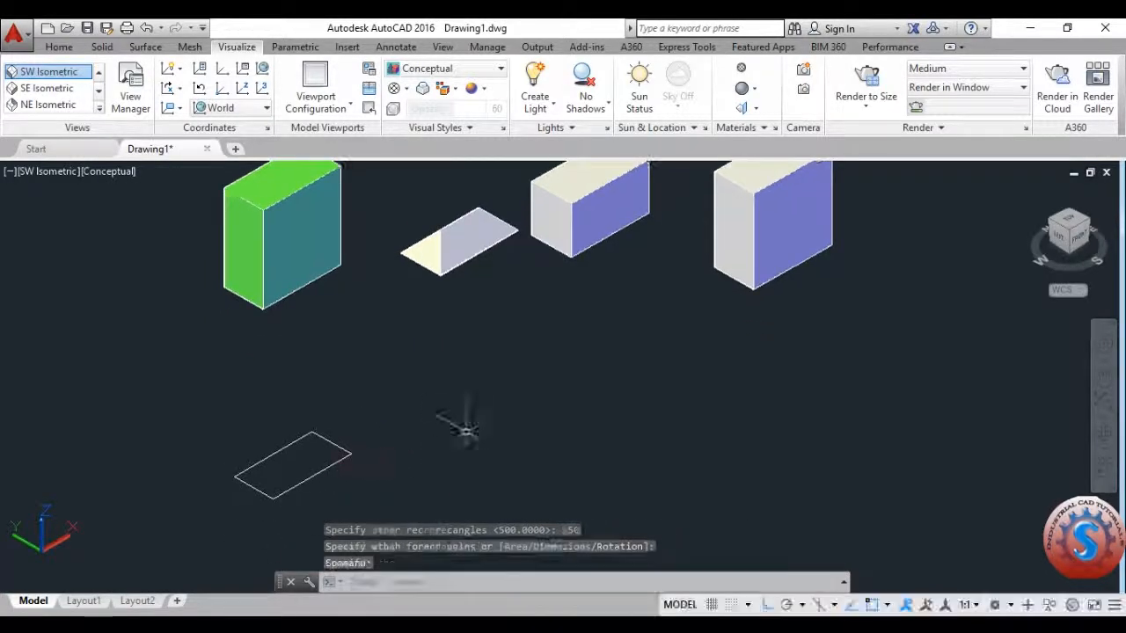
key(Escape)
Step: Extrude the fifth rectangle upward about 165 units with the closed-profile creation mode set to Surface
middle_drag(567, 482, 566, 520)
text(e)
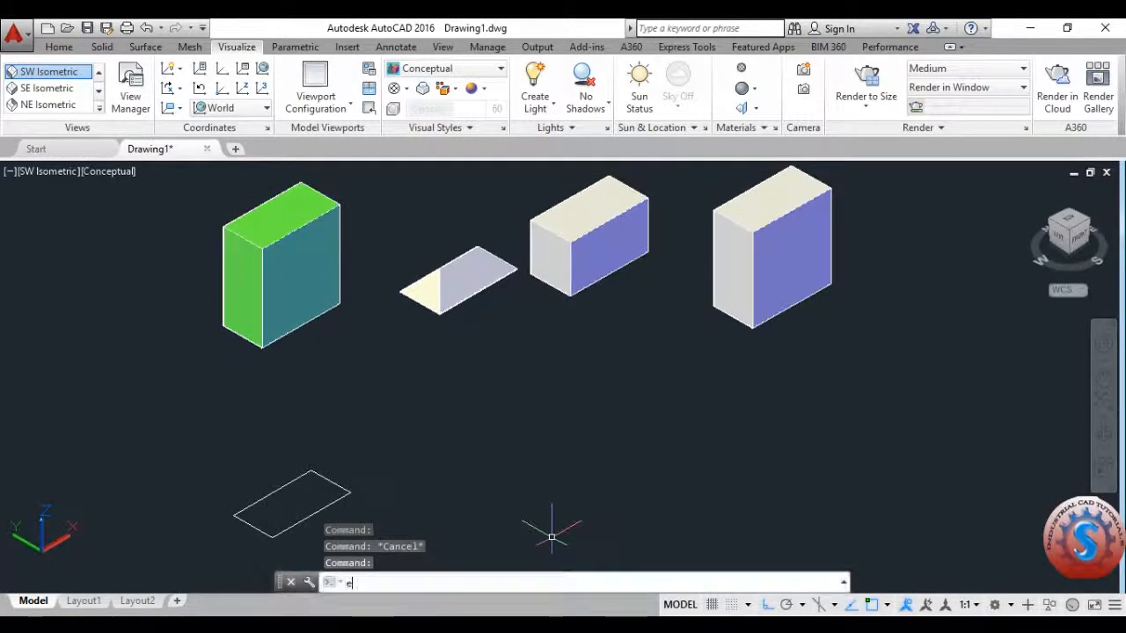
text(xt)
key(Return)
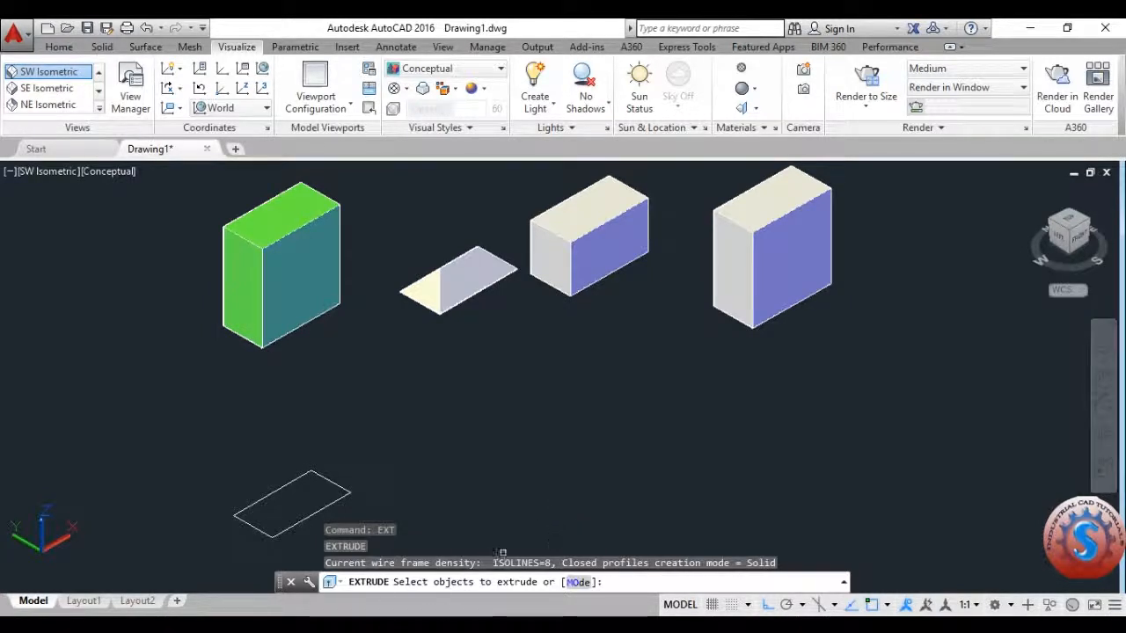
click(577, 582)
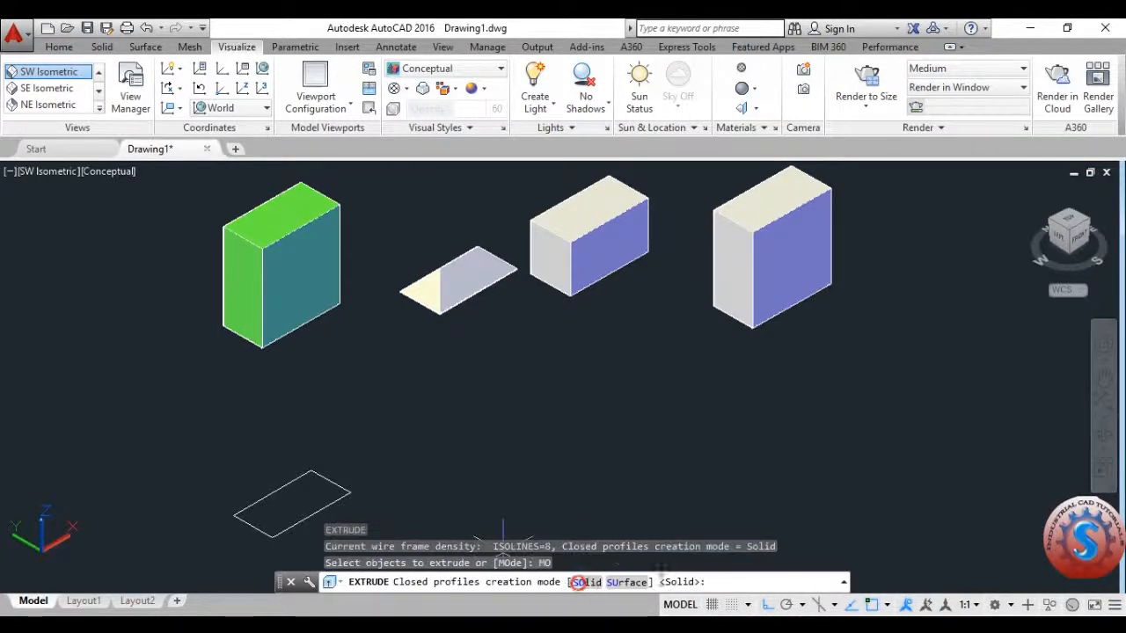
key(F7)
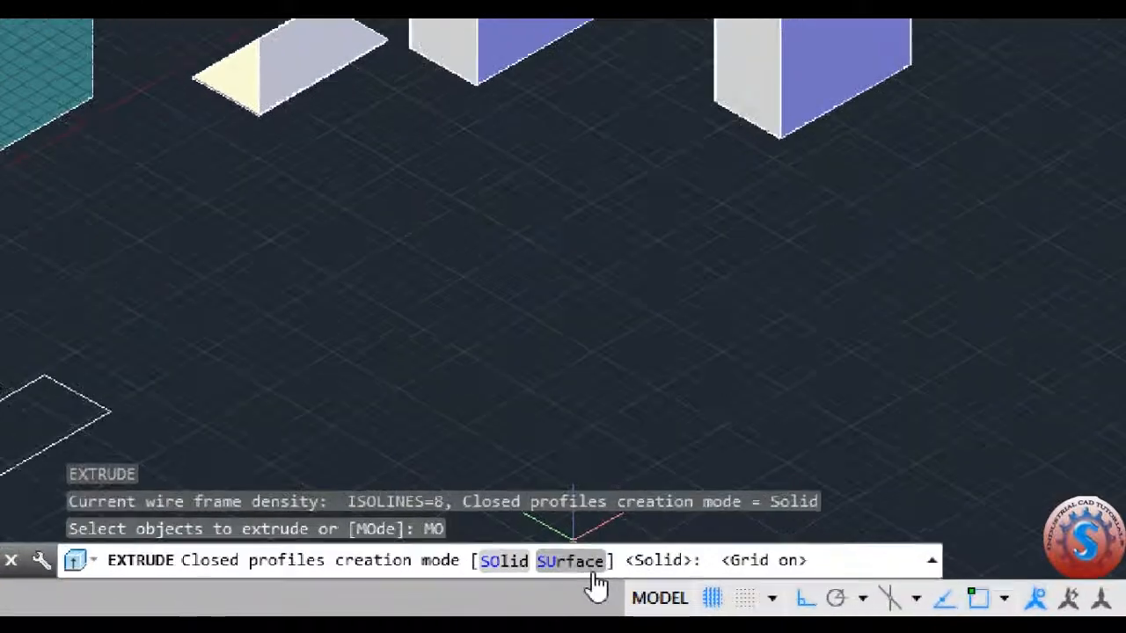
click(538, 550)
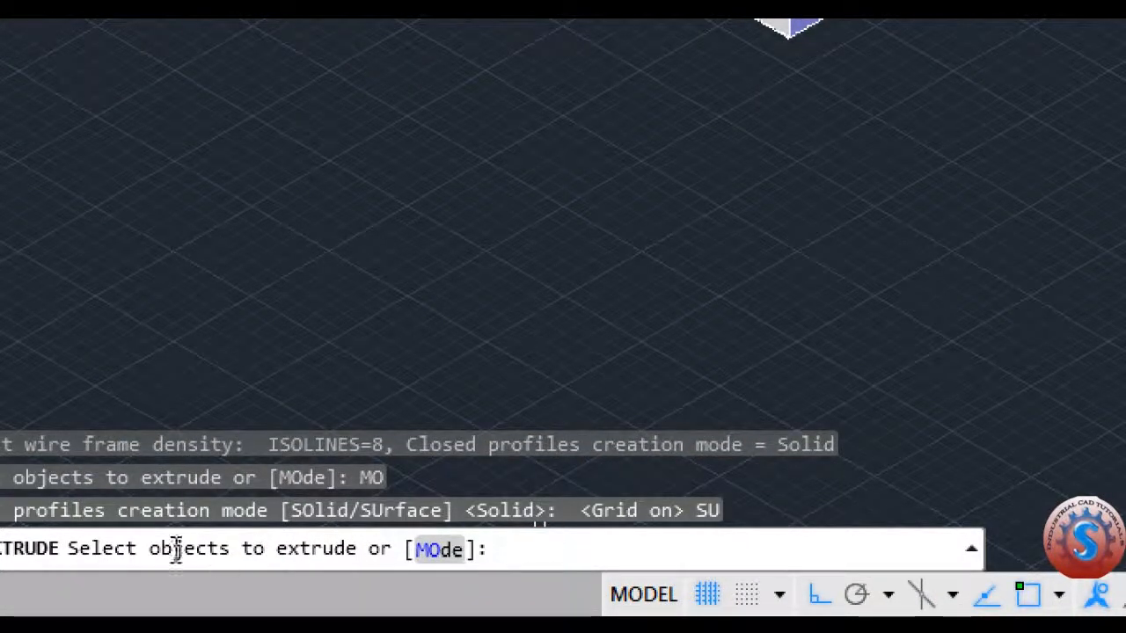
key(F7)
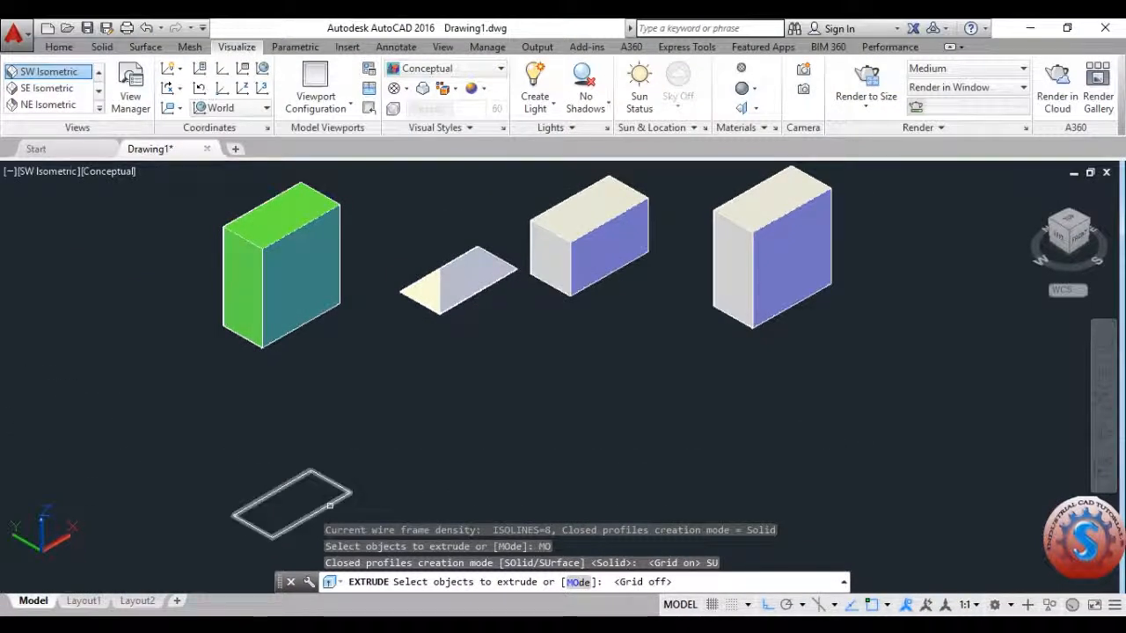
click(330, 506)
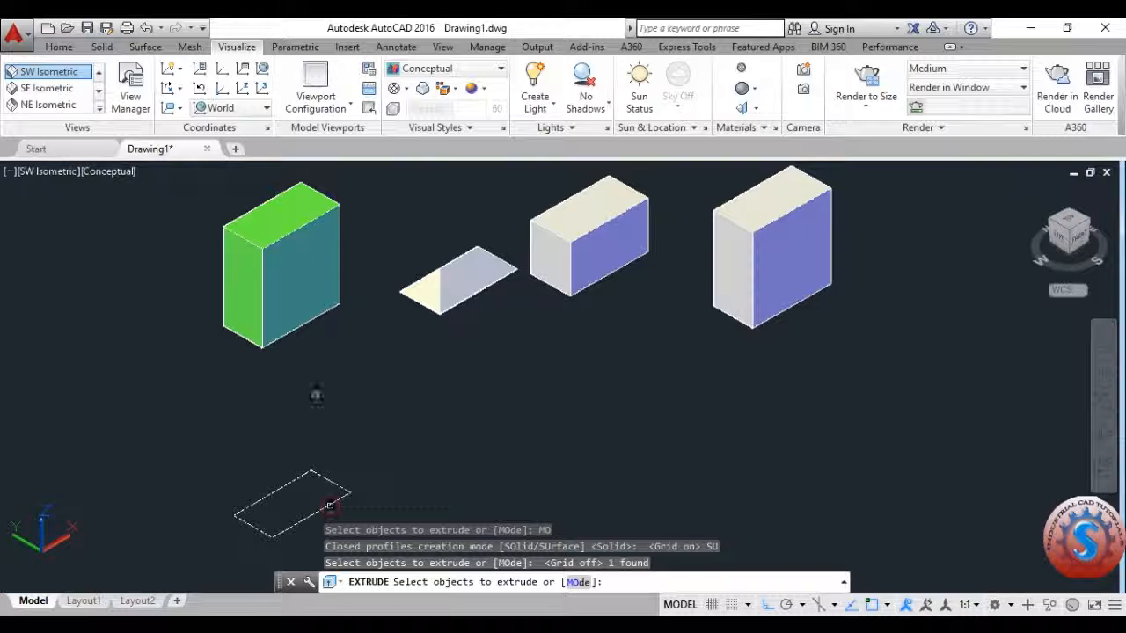
key(Return)
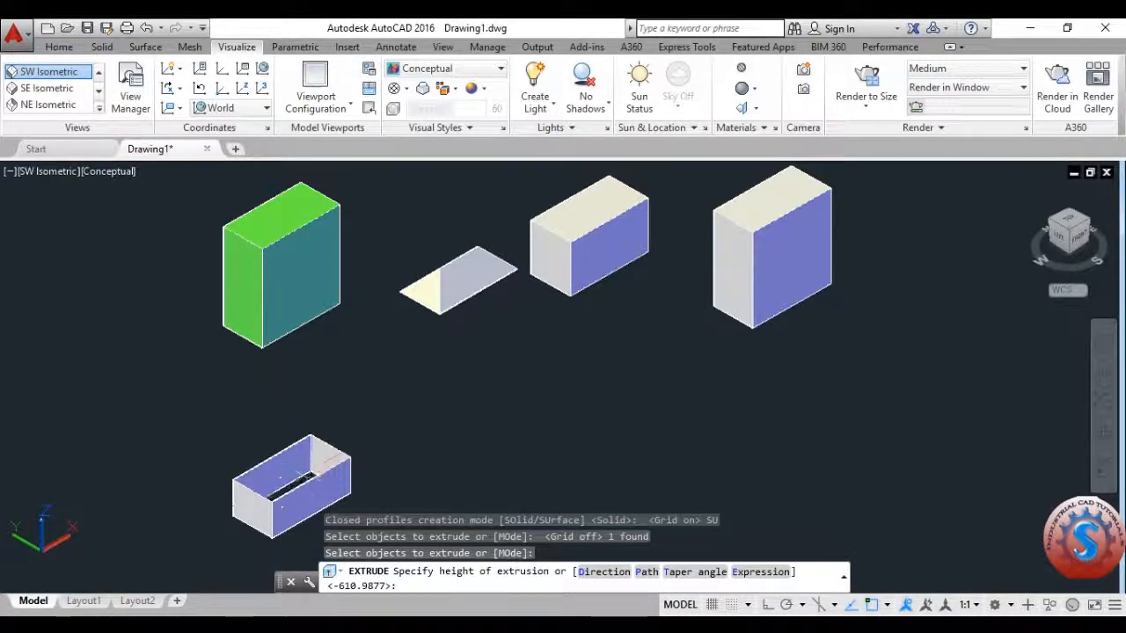
click(310, 477)
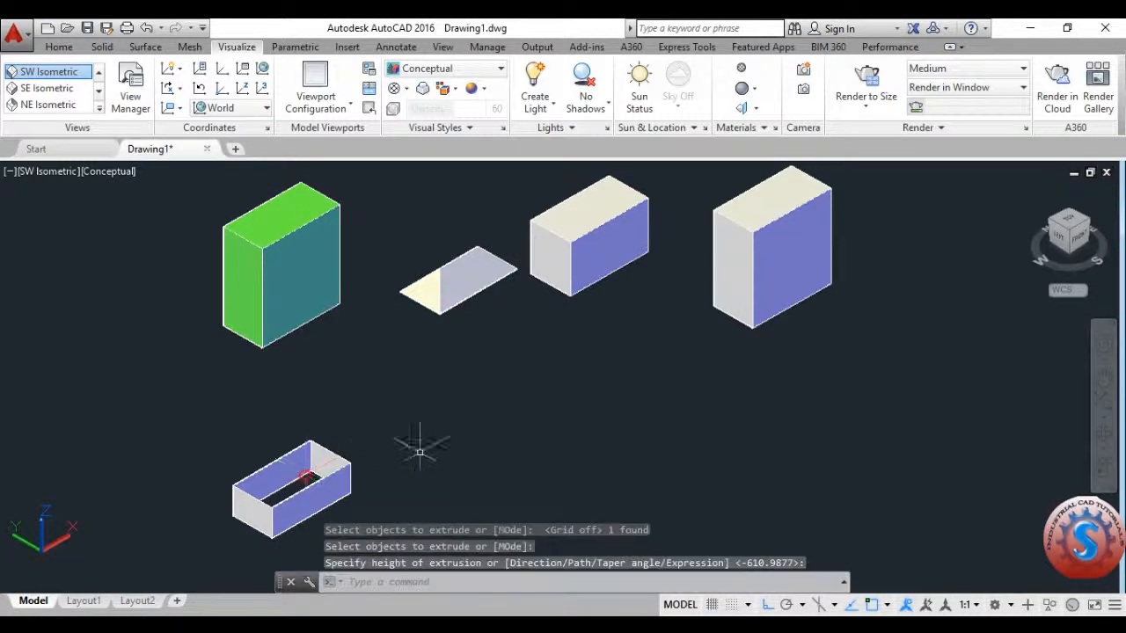
Step: Set the height of the extruded surface in front of the green solid to 150
middle_drag(414, 447, 432, 422)
click(331, 444)
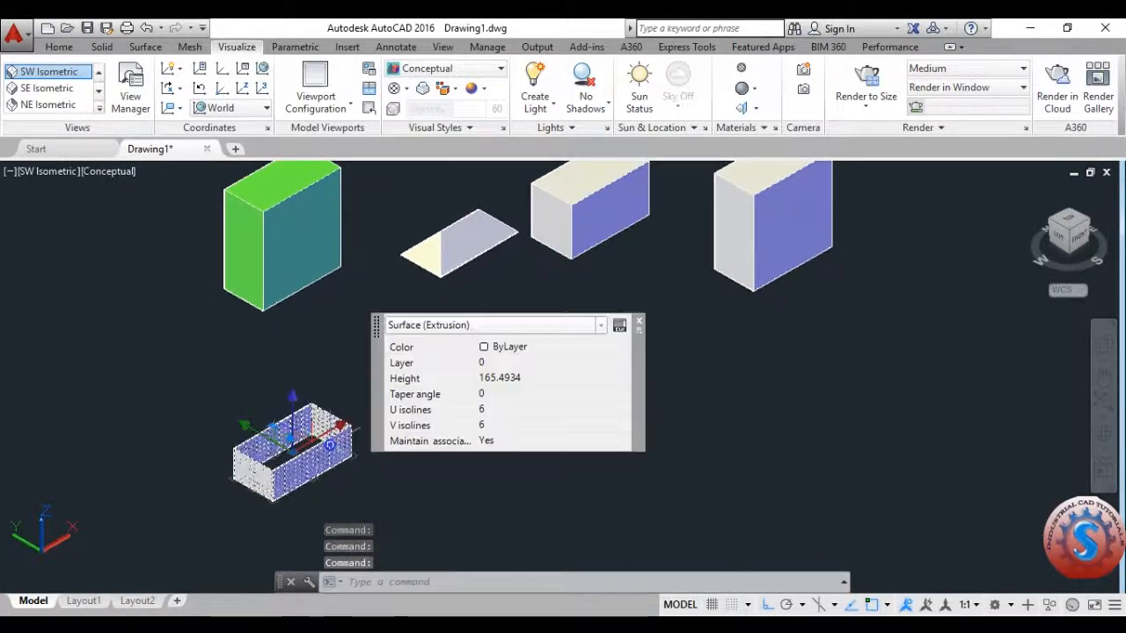
click(532, 378)
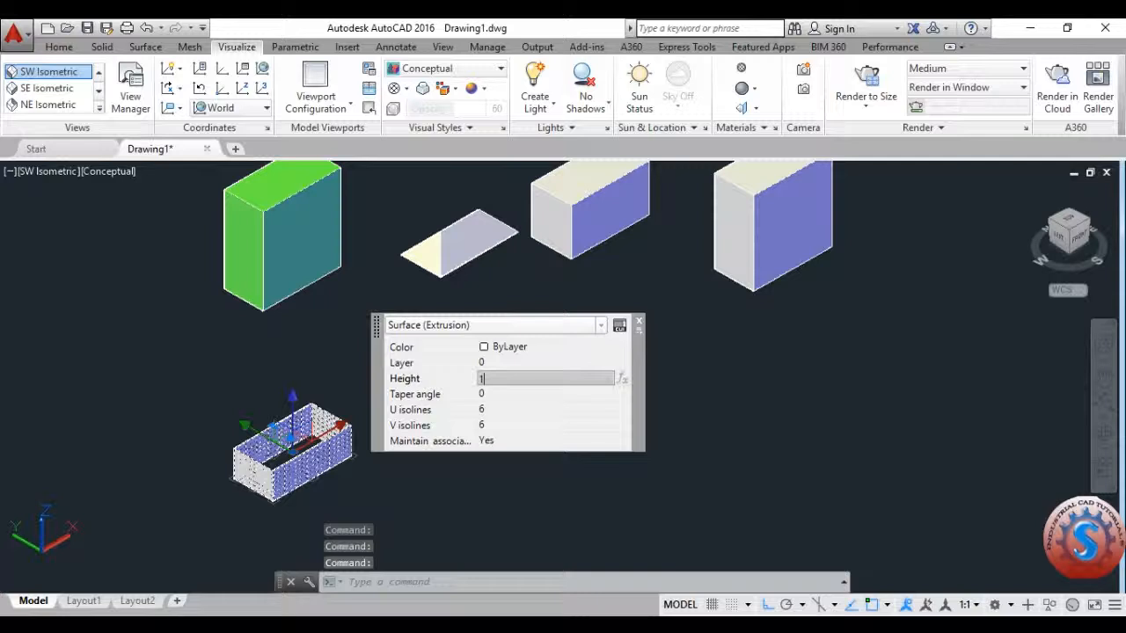
key(Tab)
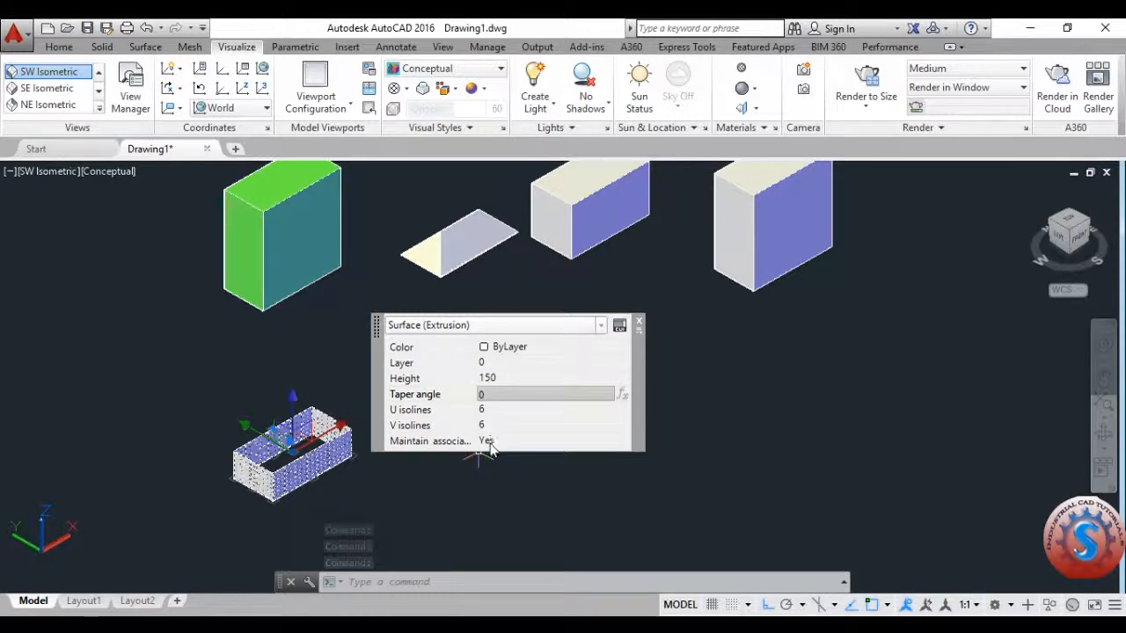
Step: Try the None and Remove settings for the extruded surface's Maintain associativity property, ending with its associativity removed
click(488, 444)
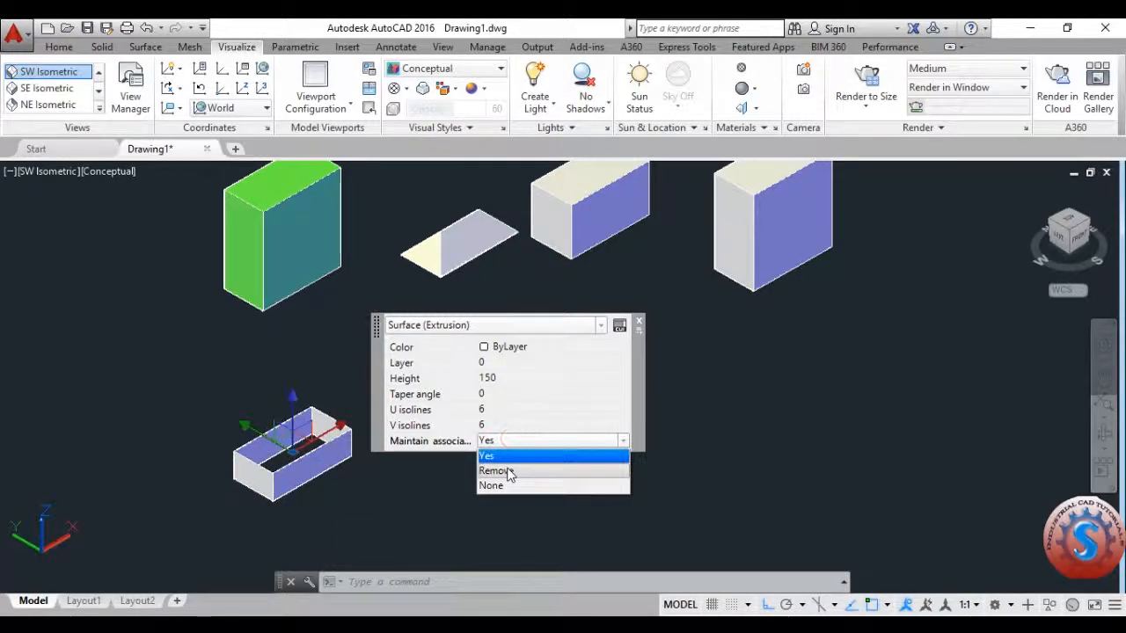
click(506, 484)
click(505, 441)
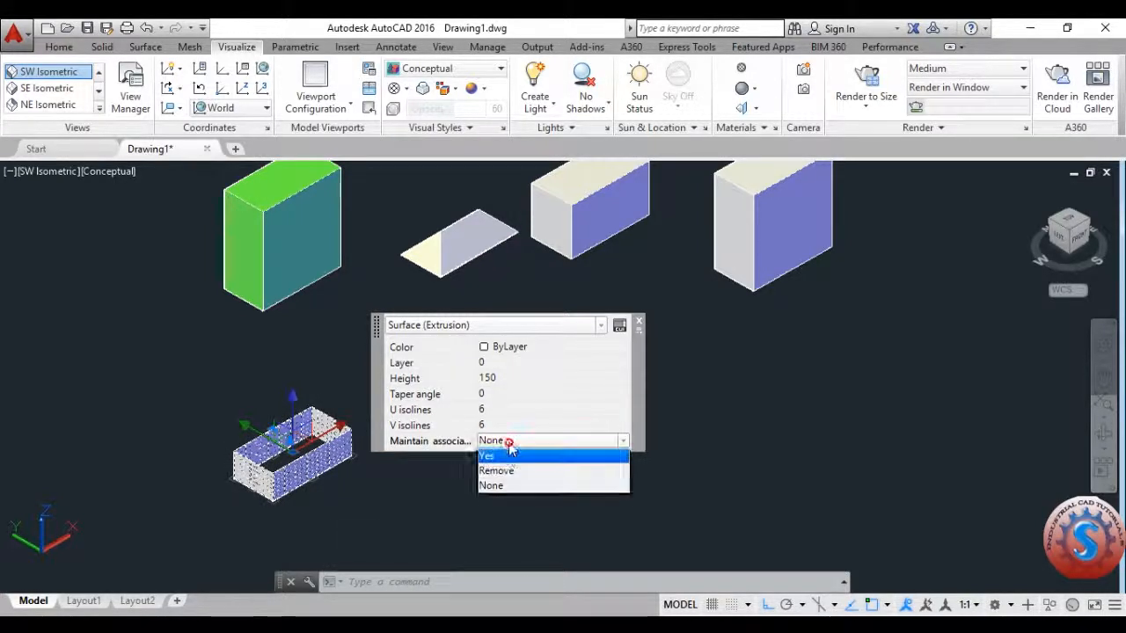
click(502, 471)
click(513, 438)
click(502, 484)
click(513, 441)
click(509, 469)
key(Escape)
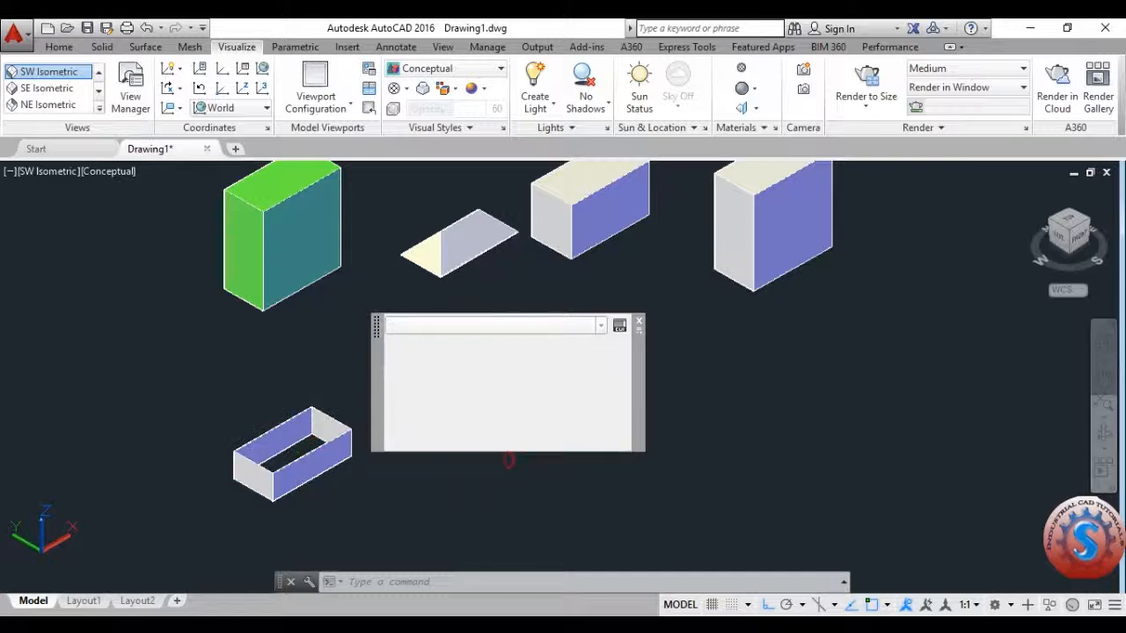
Step: Change the color of the open extruded surface to Blue
click(330, 466)
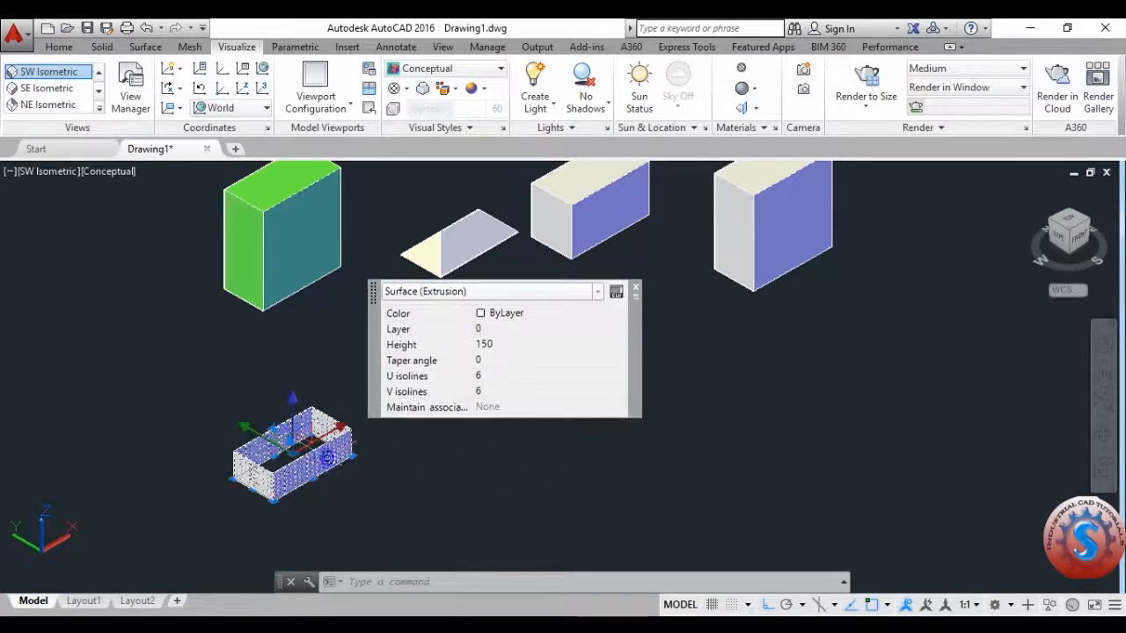
click(505, 314)
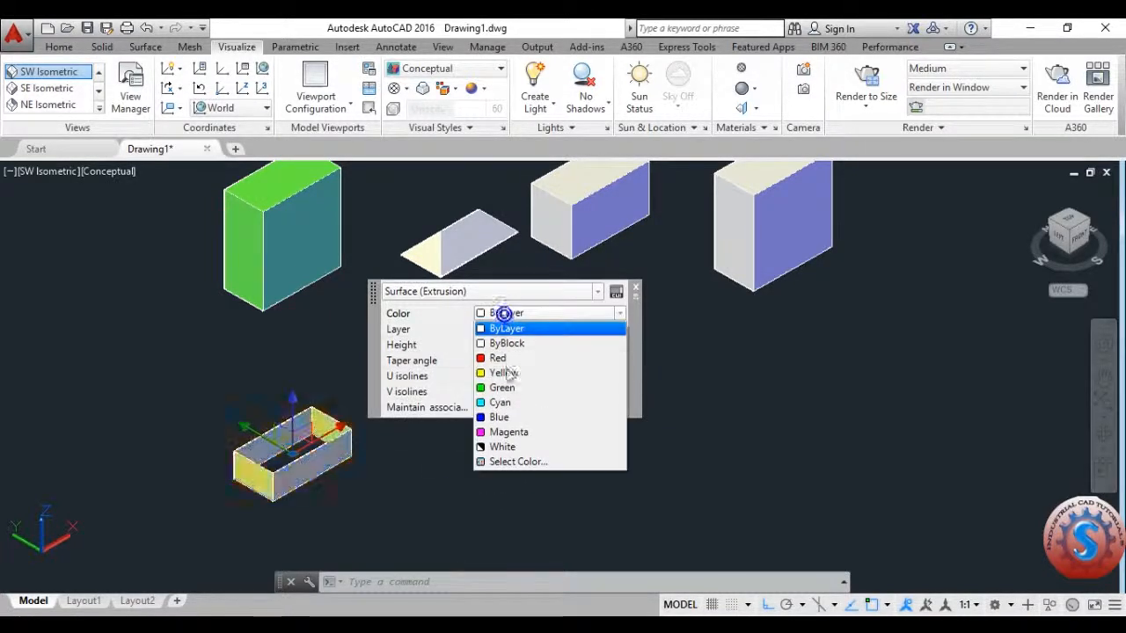
click(499, 417)
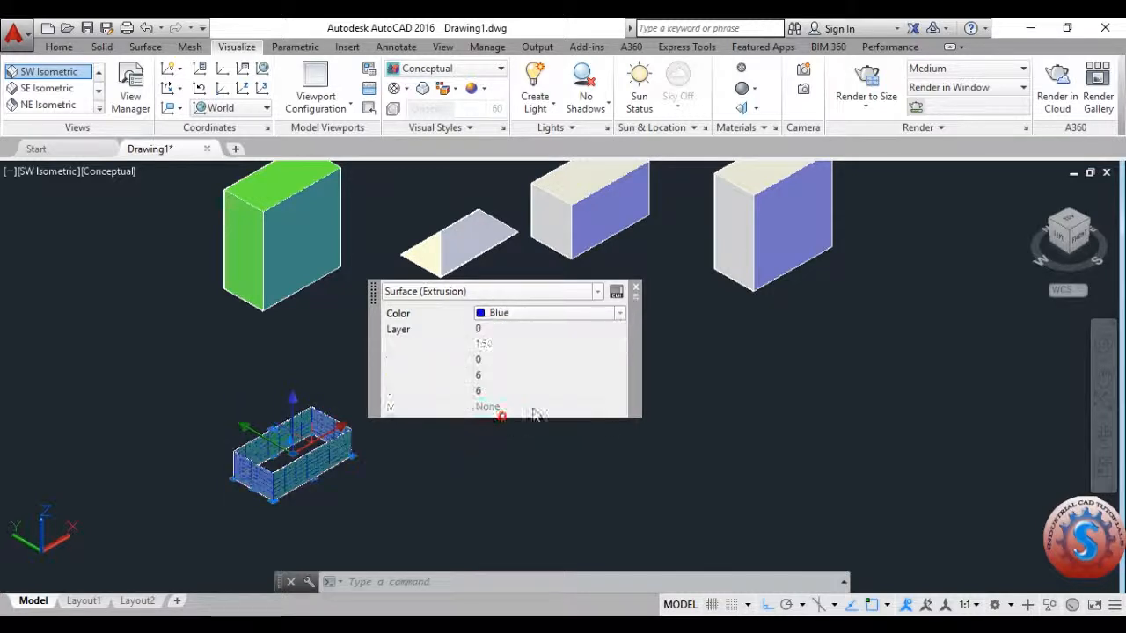
key(Escape)
Step: Move the blue extruded surface closer to the front of the green solid
scroll(327, 472, up, 2)
scroll(327, 472, down, 2)
middle_drag(328, 472, 322, 518)
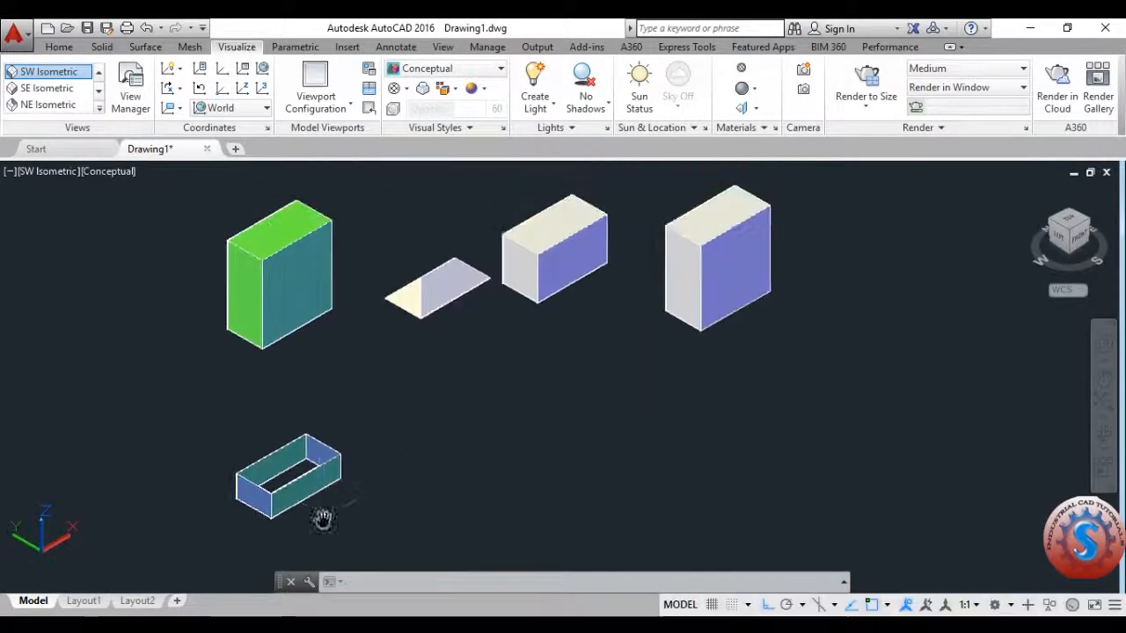
middle_drag(444, 455, 463, 433)
text(m)
key(Return)
click(450, 505)
click(216, 395)
key(Return)
click(288, 470)
click(314, 400)
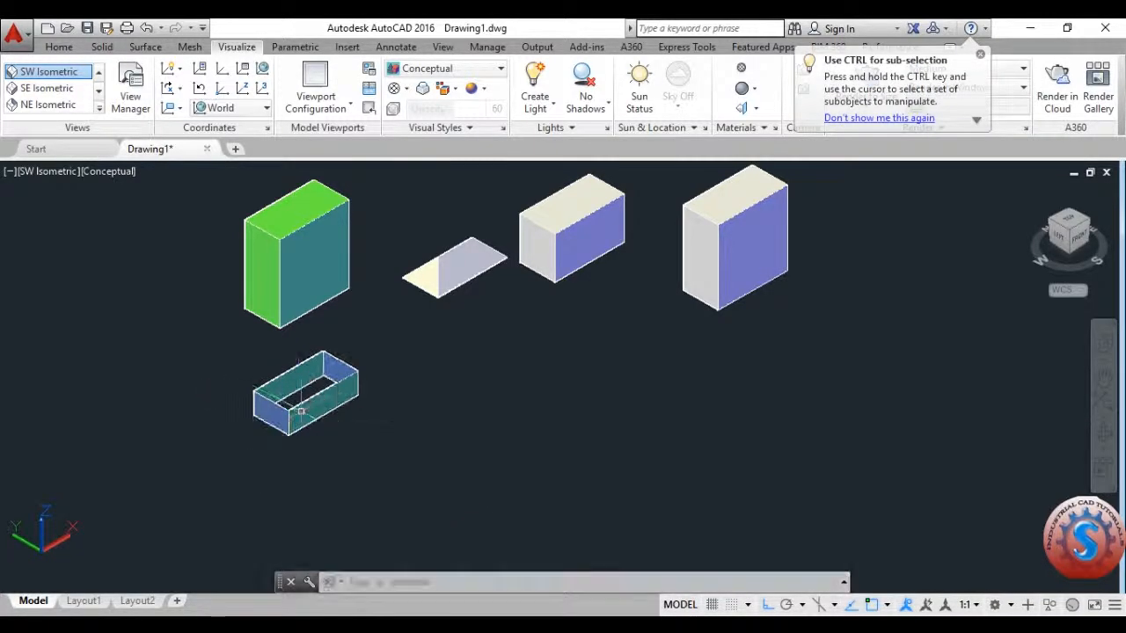
Step: Draw a sixth rectangle beside the blue surface with the Dimensions option, 500 long and 250 wide
middle_drag(533, 377, 525, 399)
scroll(520, 420, down, 1)
scroll(384, 453, up, 2)
middle_drag(395, 454, 389, 489)
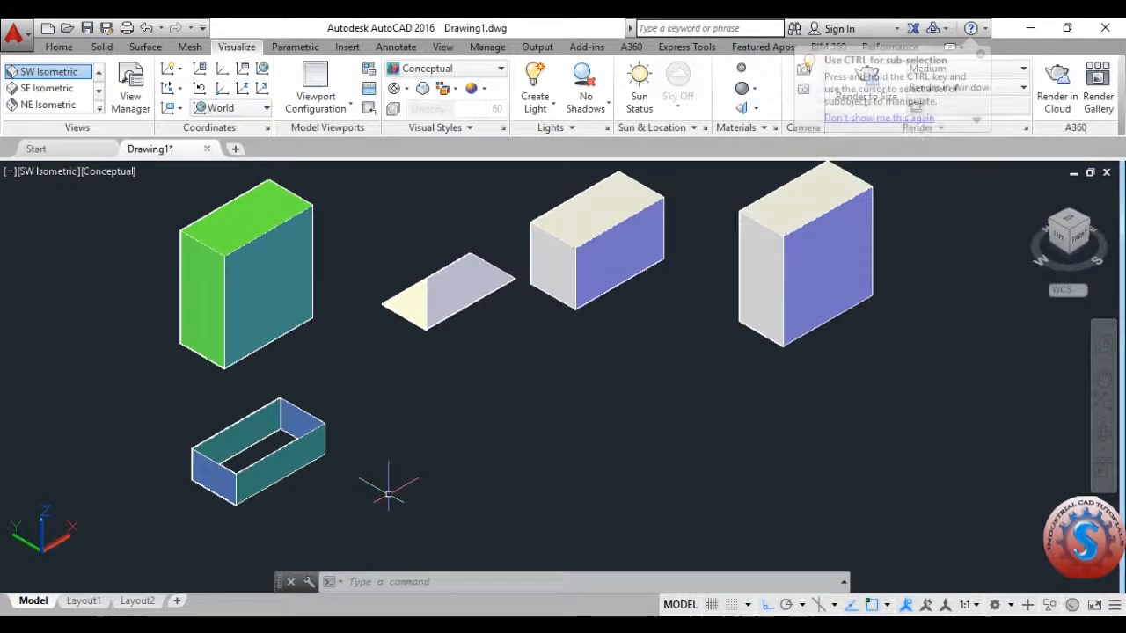
click(349, 583)
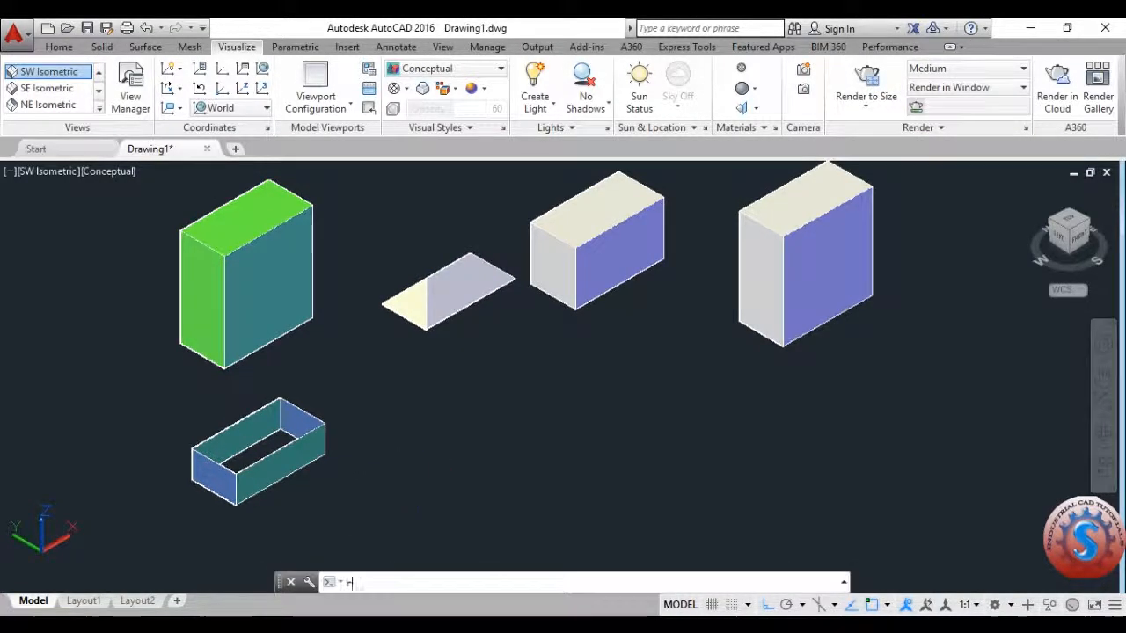
text(rec)
key(Return)
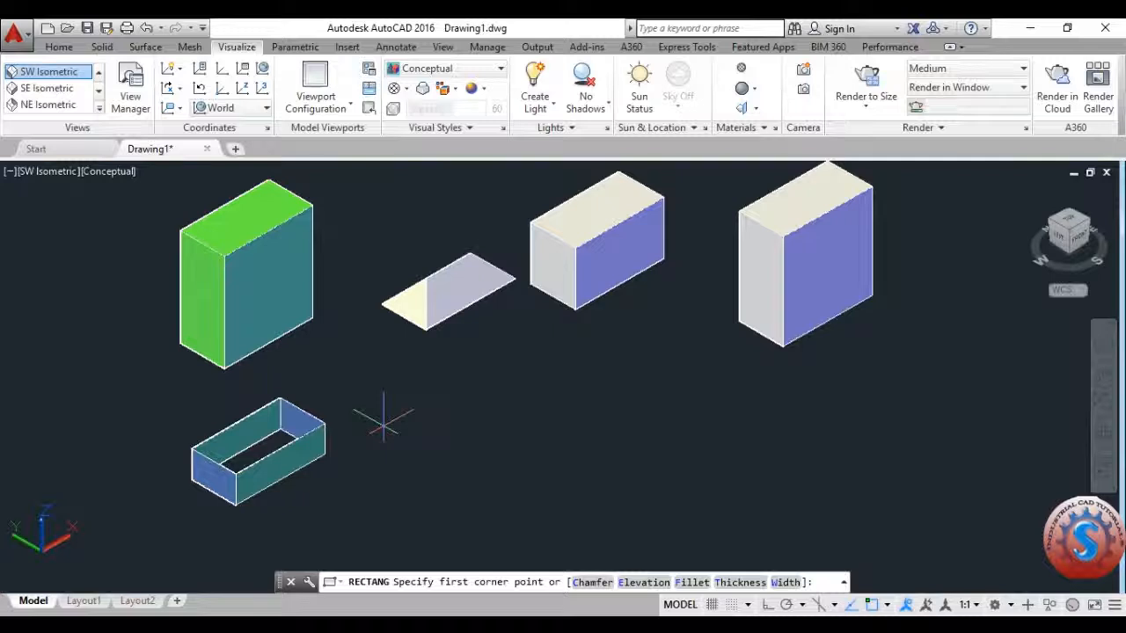
click(384, 480)
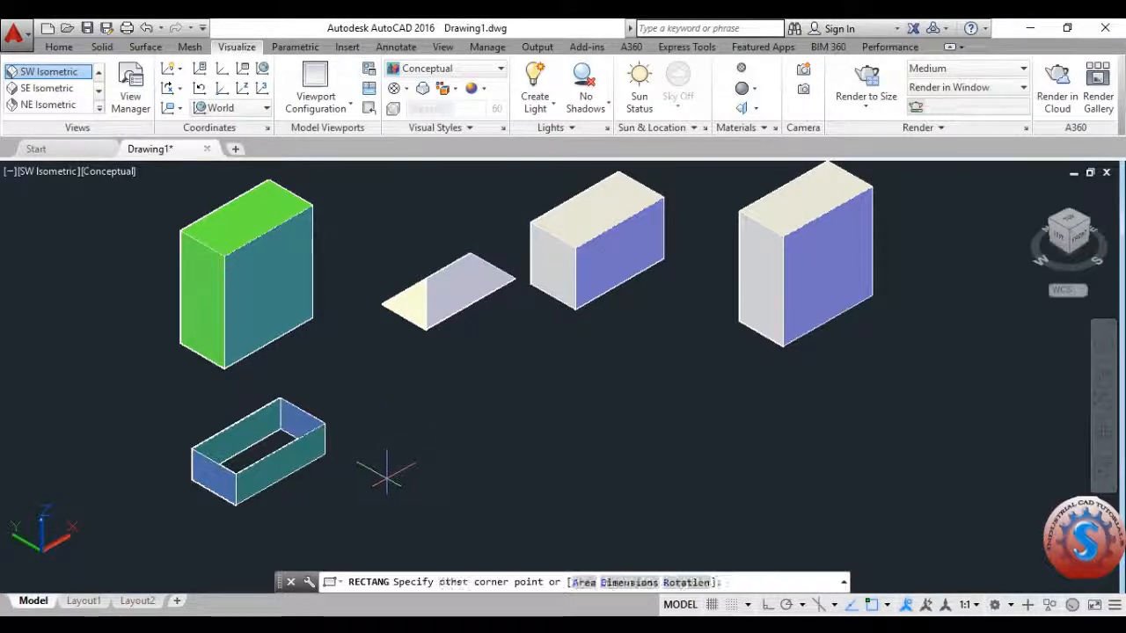
text(d)
key(Return)
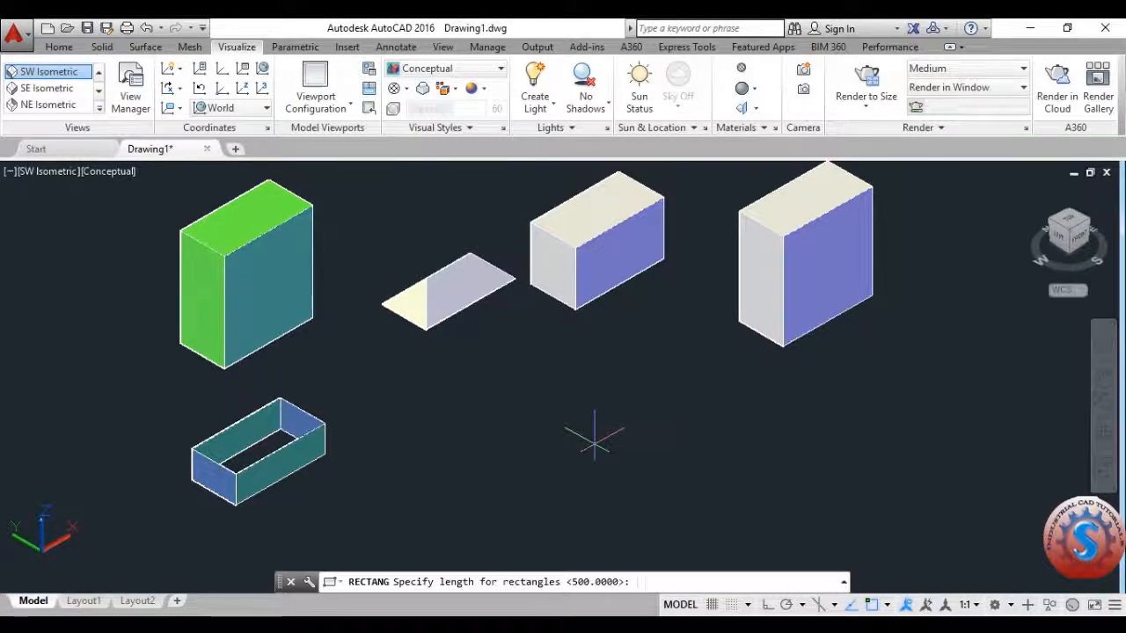
text(00)
key(Return)
text(250)
key(Return)
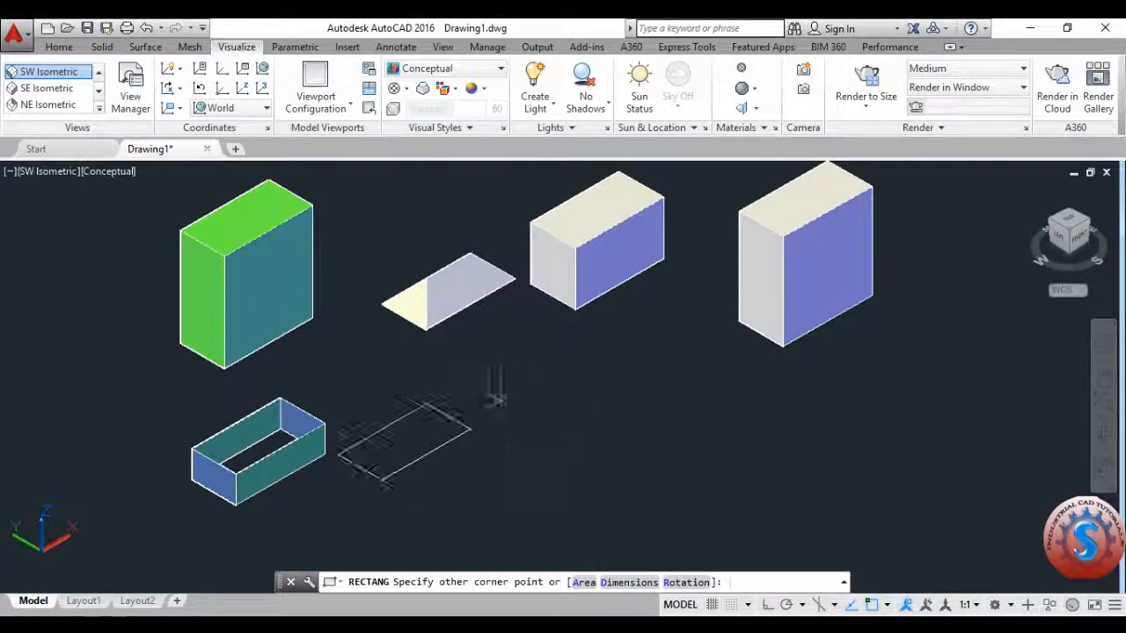
click(537, 444)
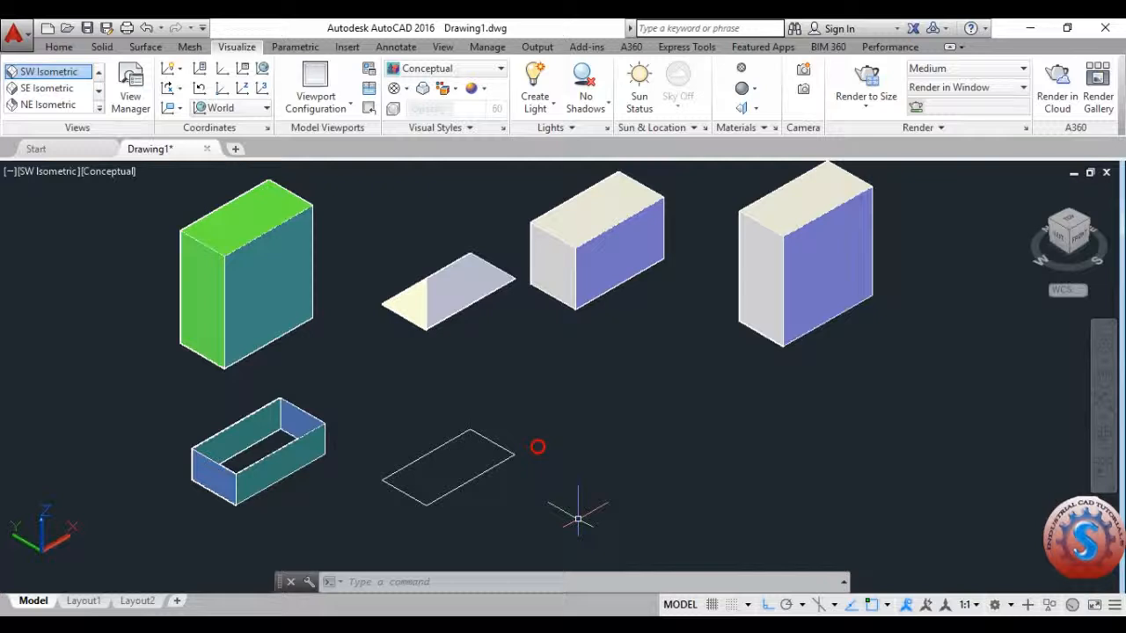
Step: Extrude the sixth rectangle as a surface with the Taper angle option at 45 degrees, picking the height freehand
text(ext)
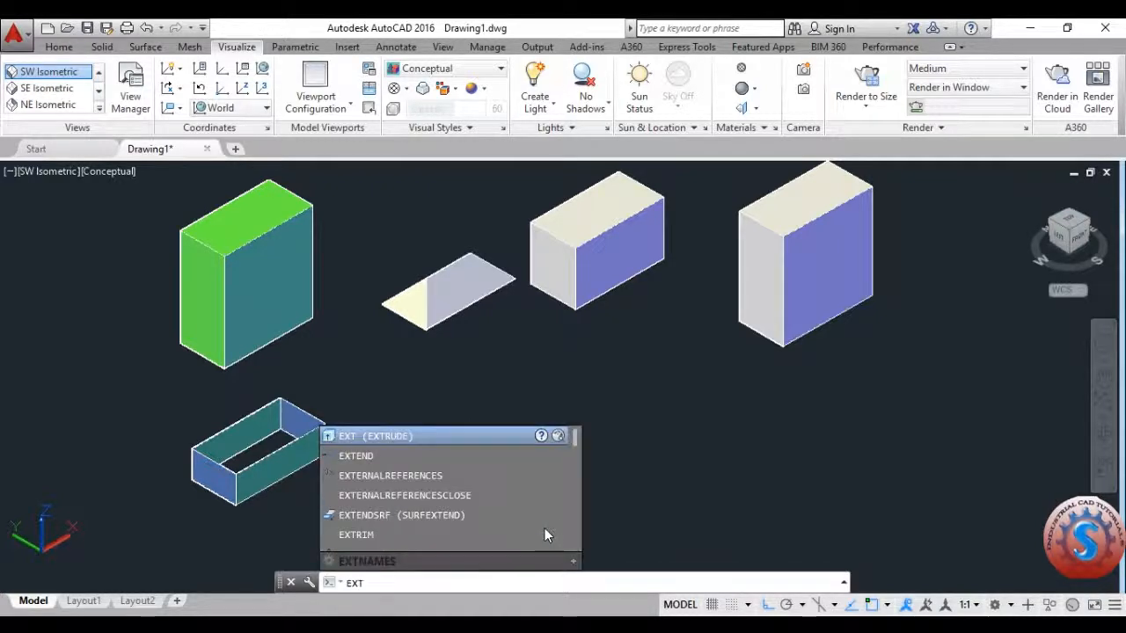
key(Return)
click(58, 47)
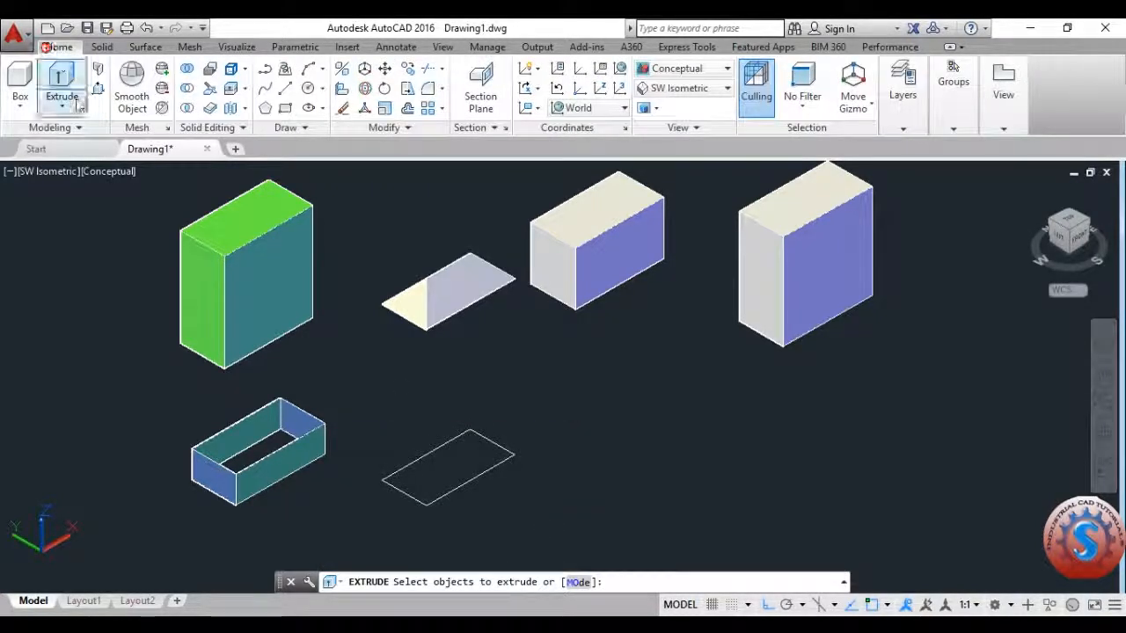
click(68, 104)
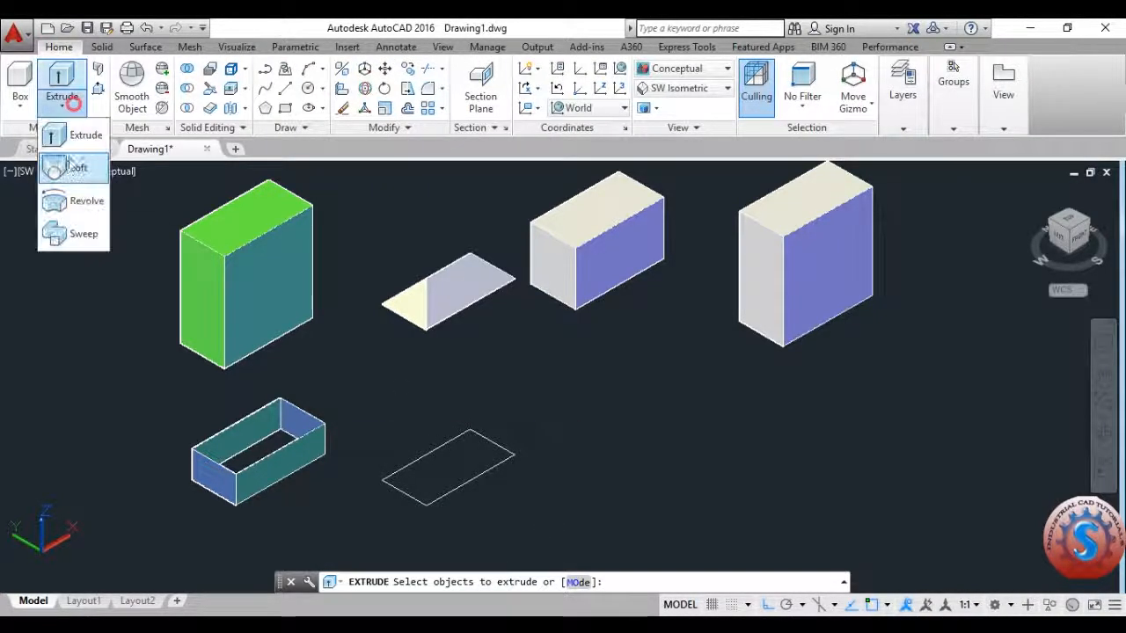
click(470, 482)
key(Return)
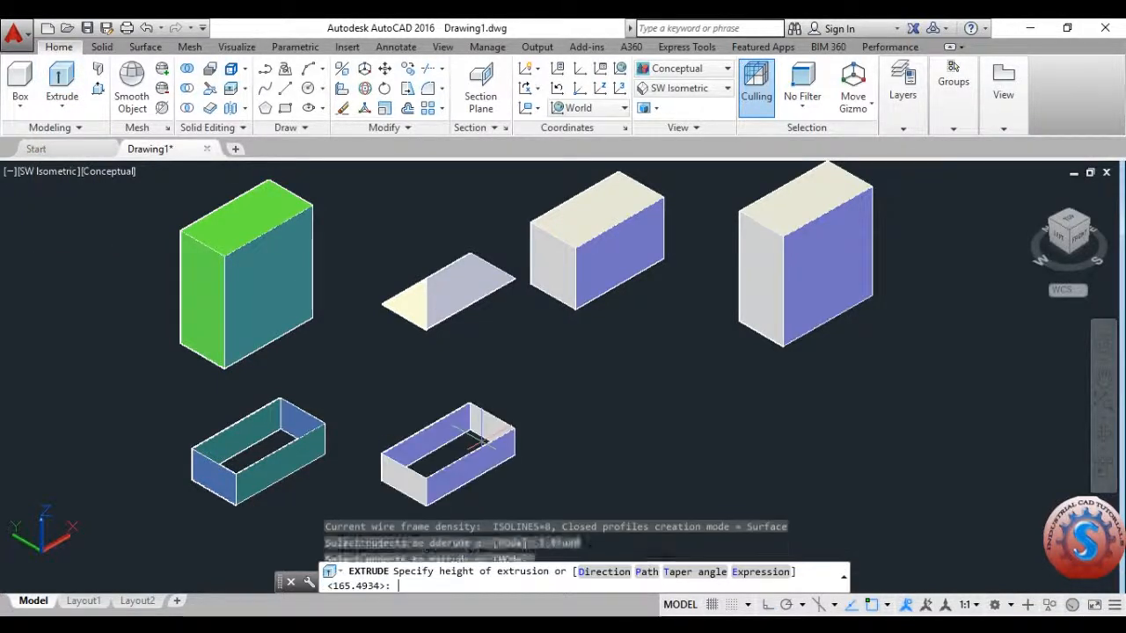
click(701, 572)
middle_drag(563, 493, 539, 365)
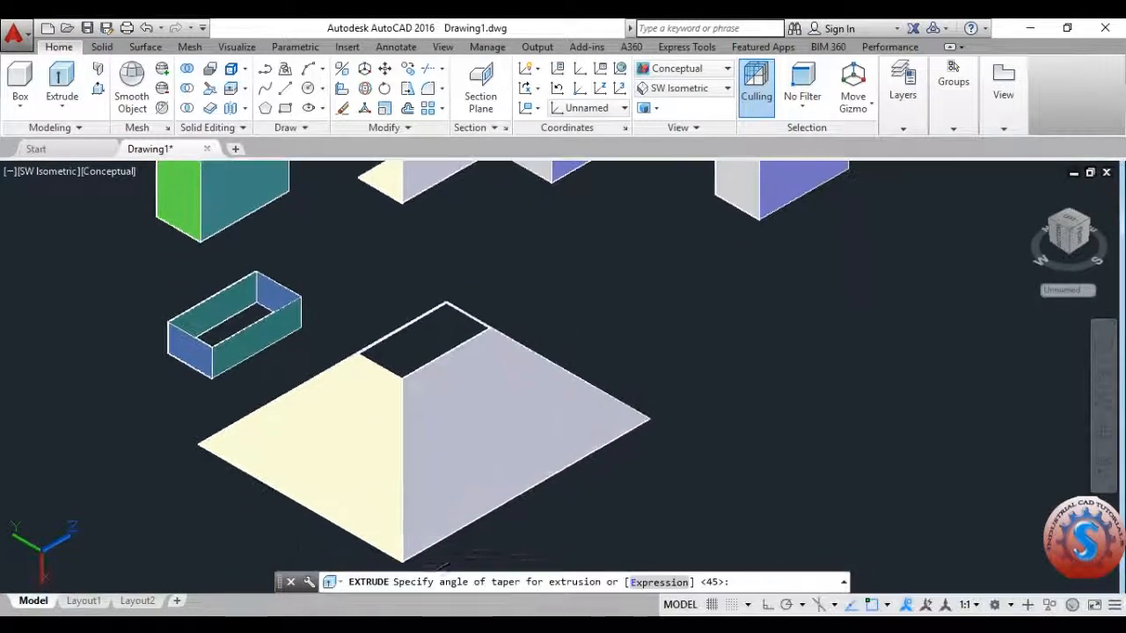
scroll(519, 360, down, 3)
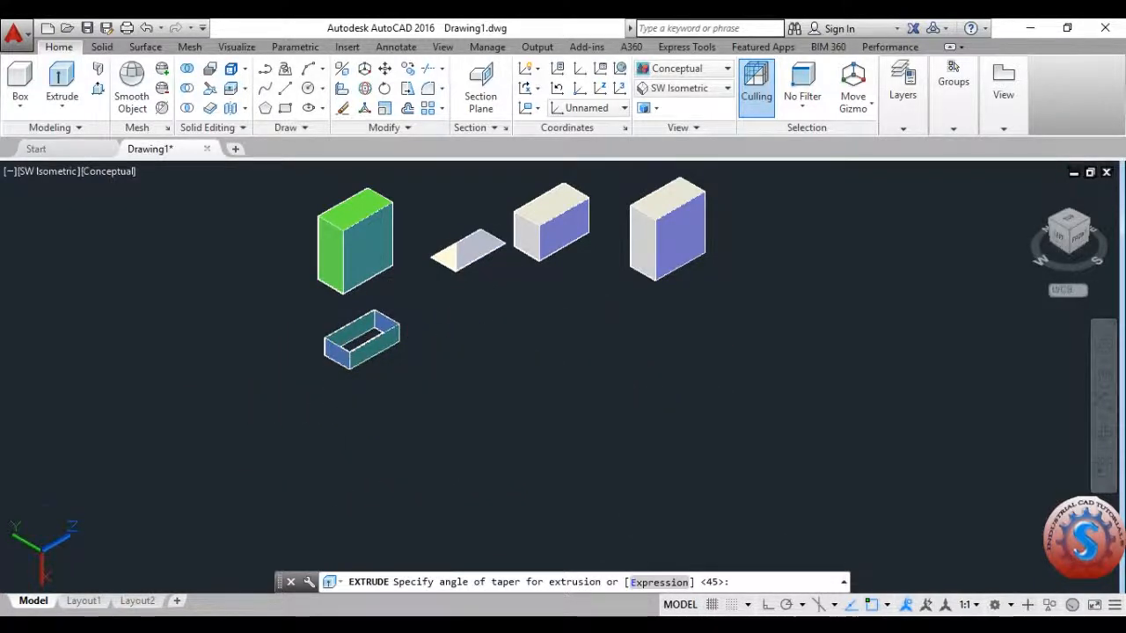
key(Return)
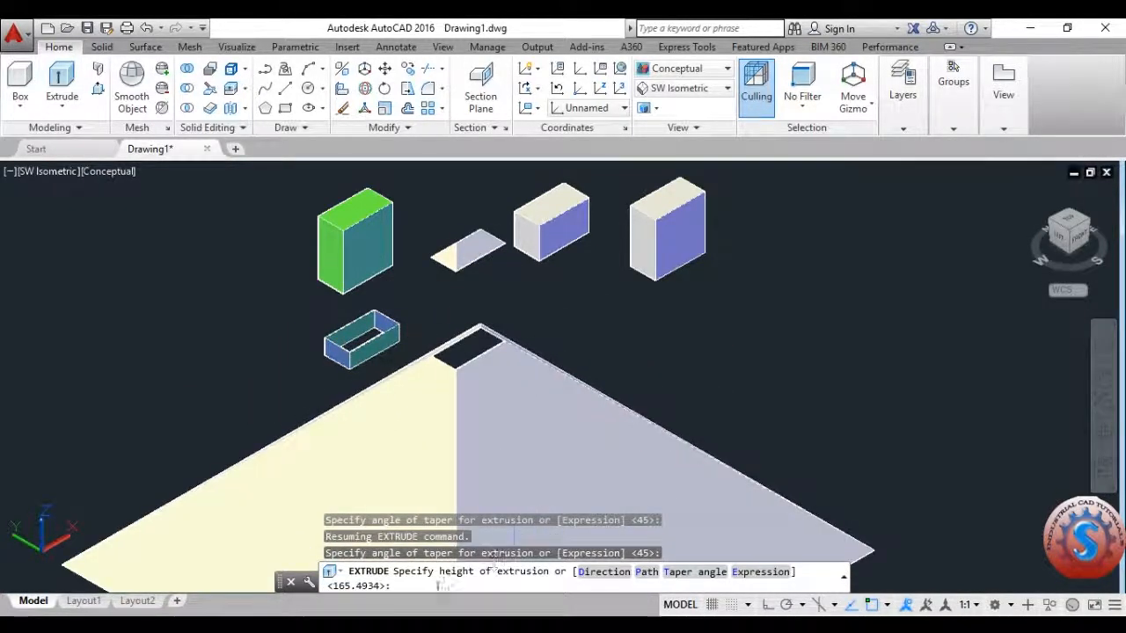
click(511, 386)
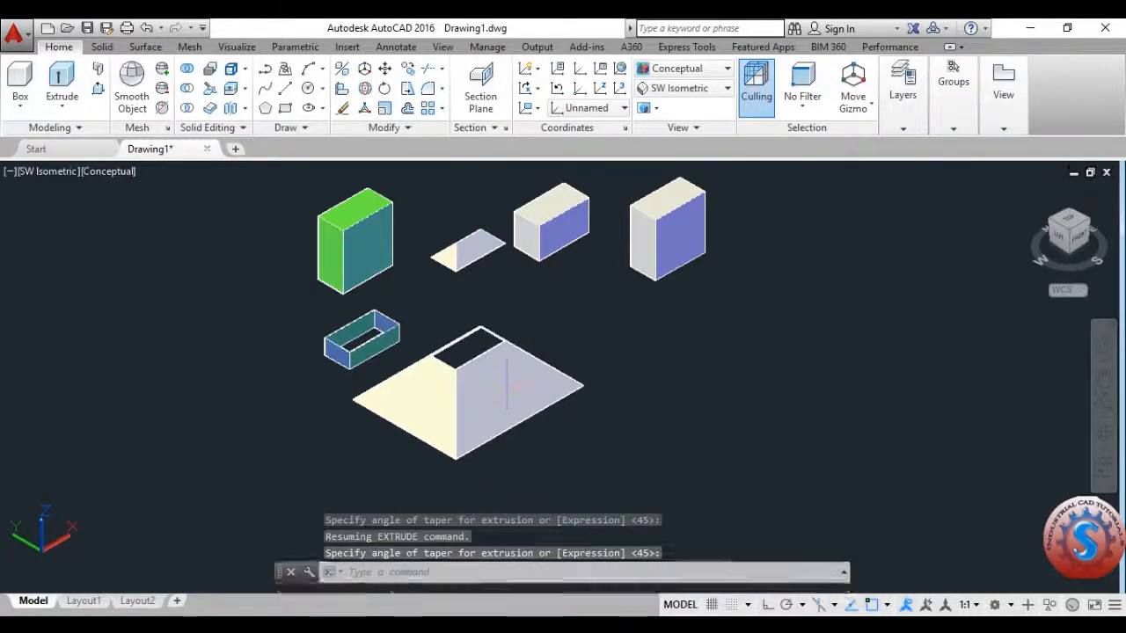
Step: Set the height of the large tapered surface to 400
middle_drag(581, 423, 567, 433)
click(507, 398)
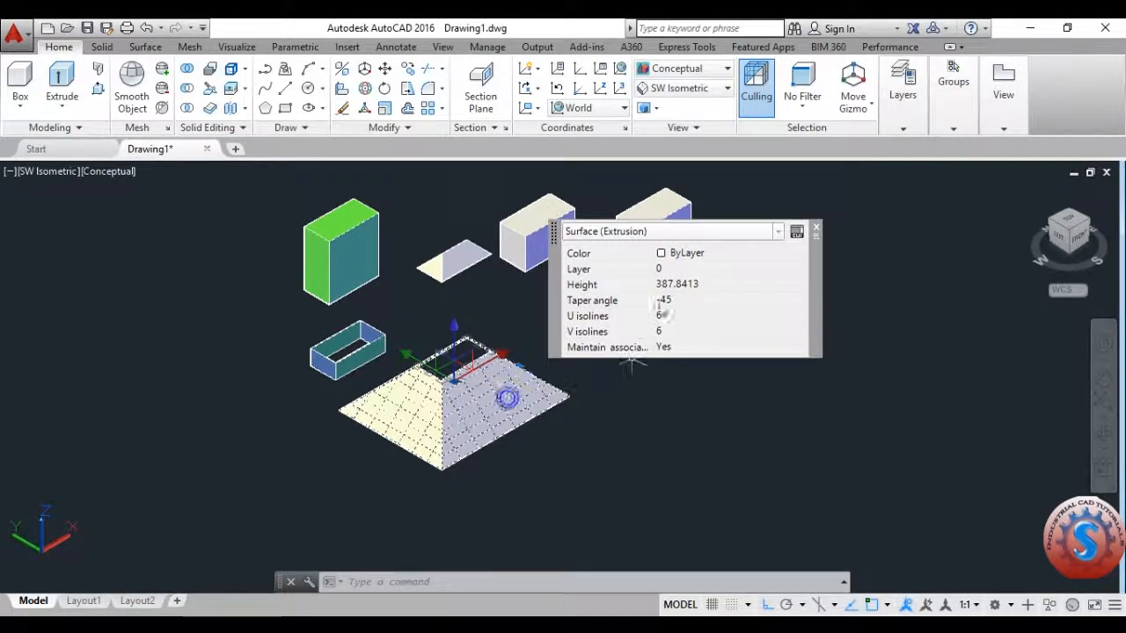
click(677, 285)
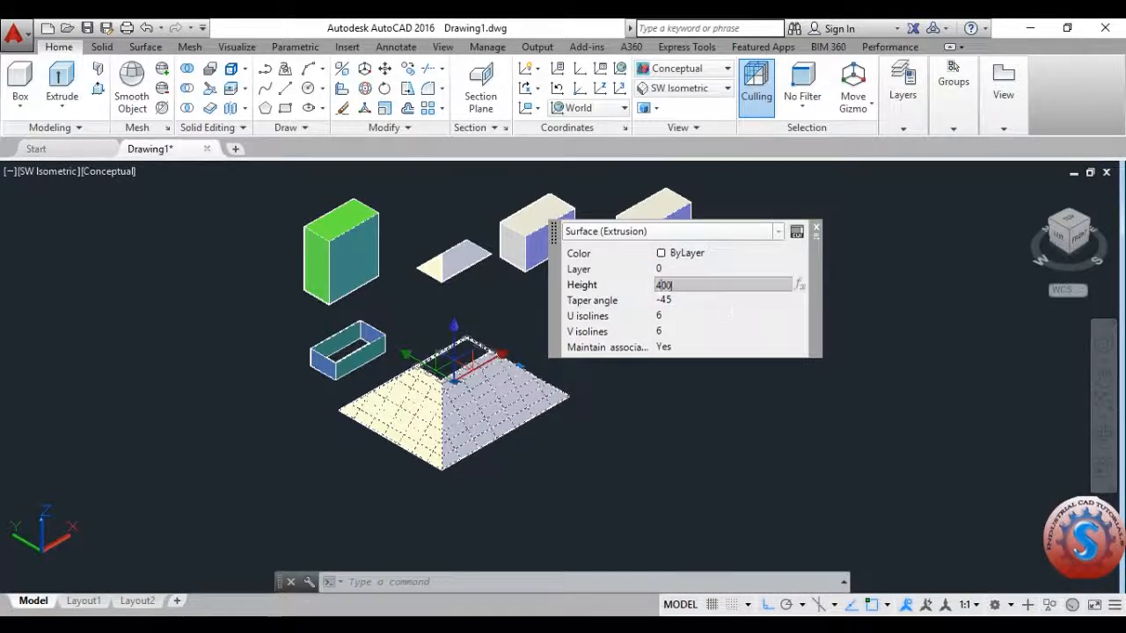
key(Return)
key(Escape)
middle_drag(536, 417, 487, 483)
scroll(498, 424, down, 7)
scroll(492, 442, up, 8)
middle_drag(600, 421, 625, 395)
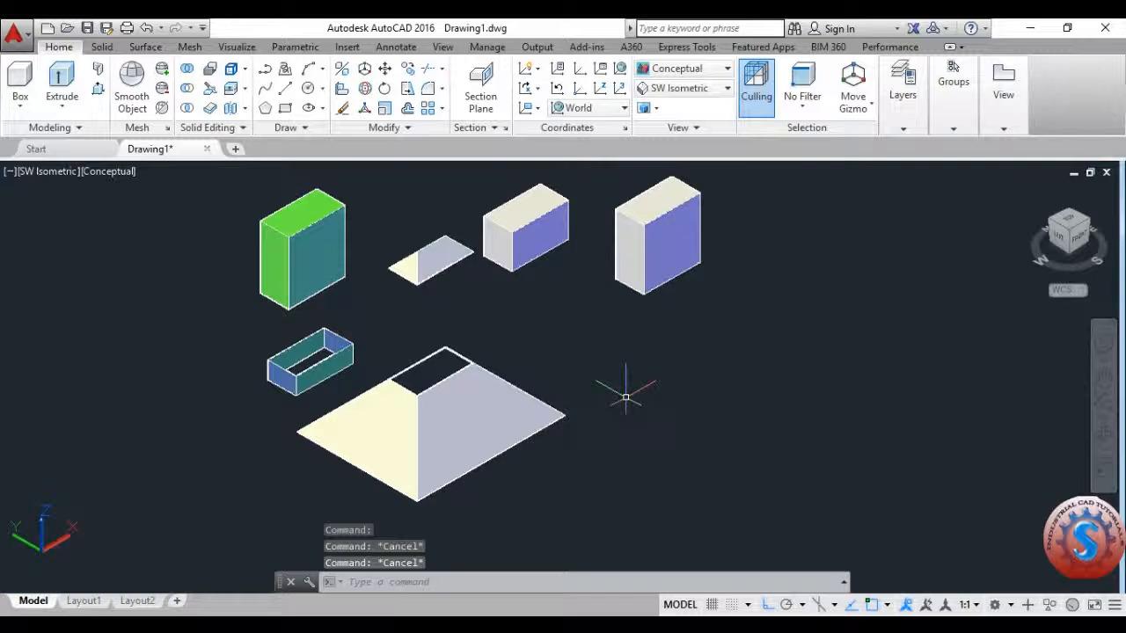
Step: Move the tapered surface by its front corner with Ortho off, placing it slightly farther back from the blue surface
key(Return)
click(535, 502)
click(469, 407)
key(Return)
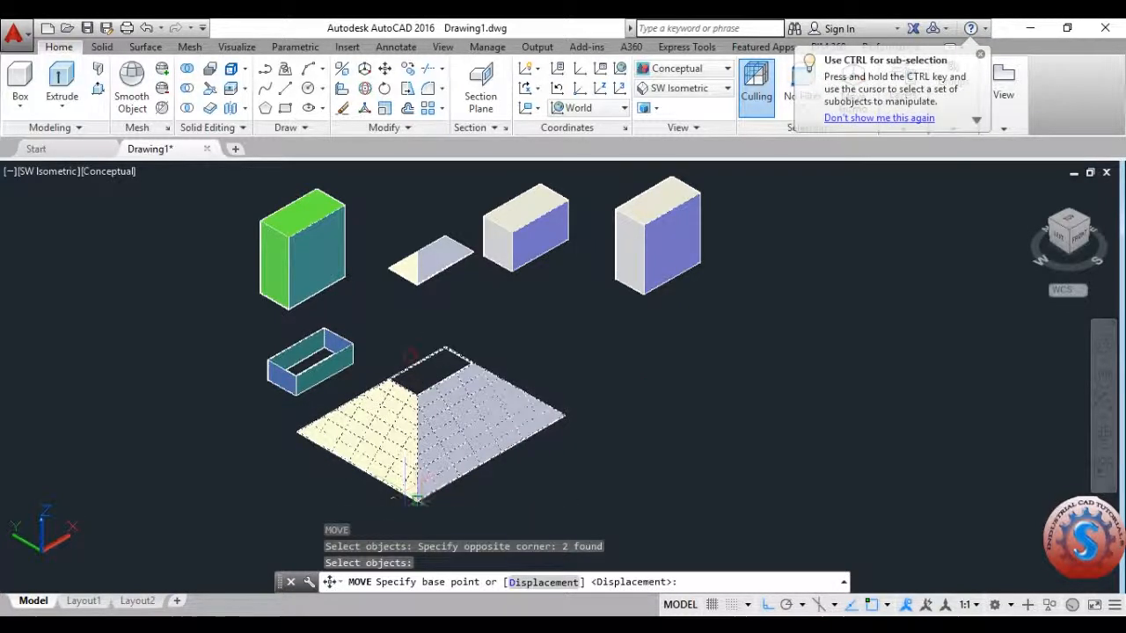
click(419, 498)
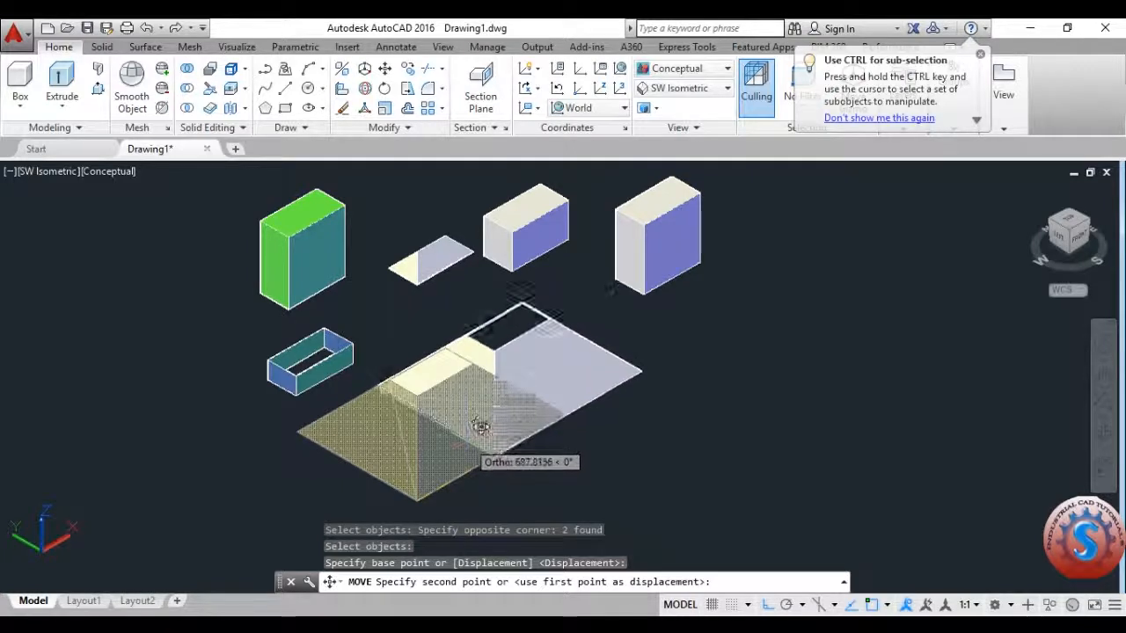
click(767, 604)
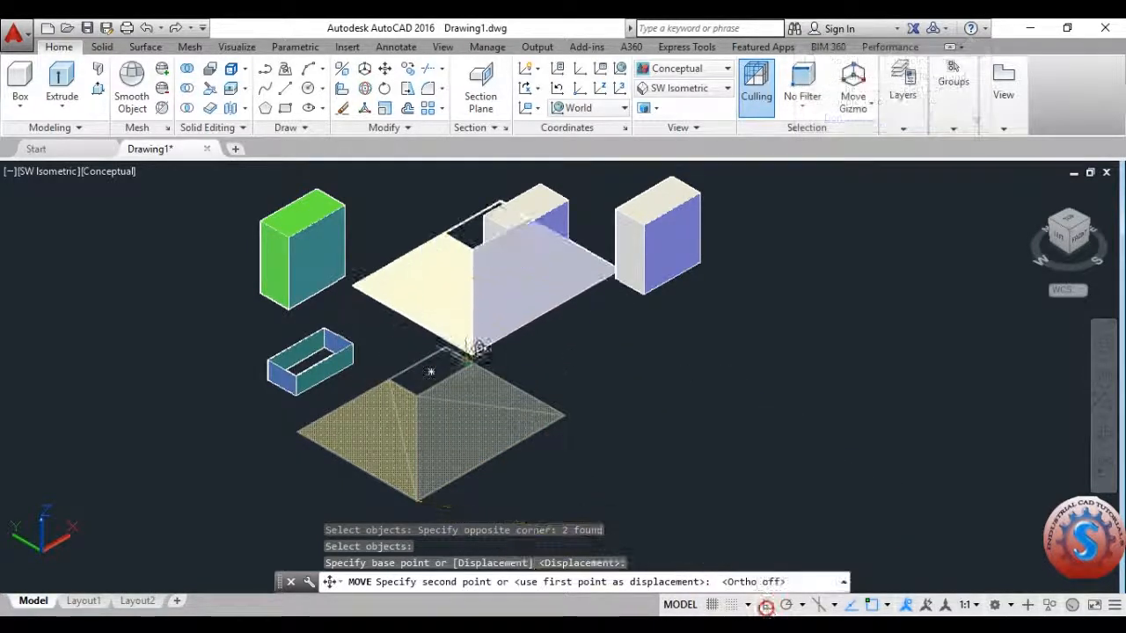
click(476, 428)
middle_drag(613, 448, 569, 501)
key(Escape)
key(Escape)
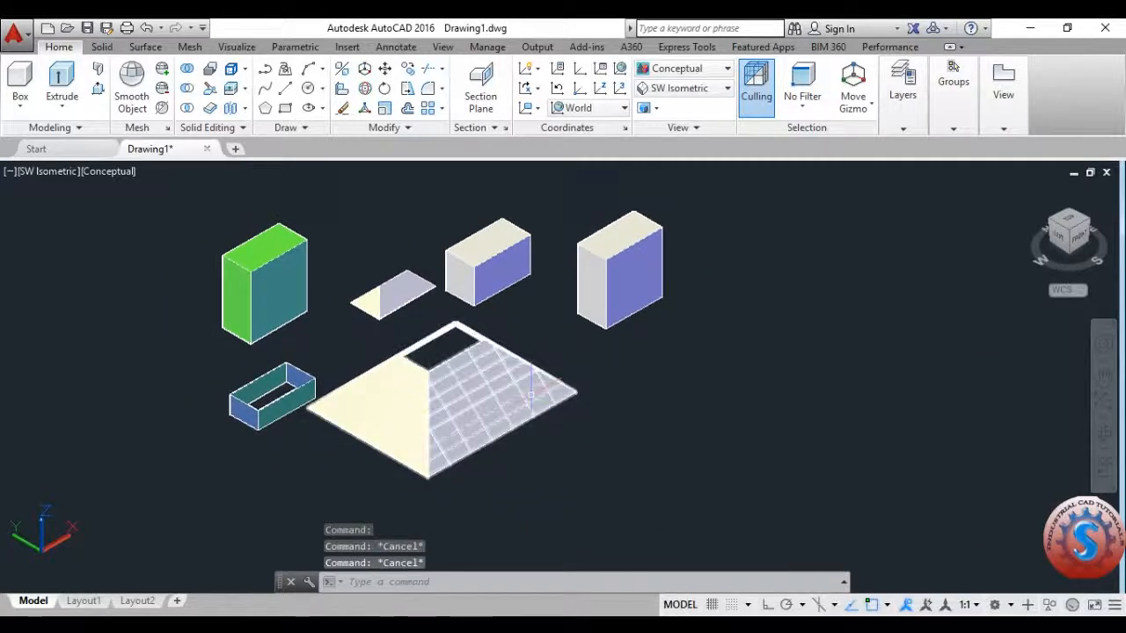
Step: Draw a seventh rectangle beside the tapered surface with the Dimensions option, 500 long and 250 wide
middle_drag(589, 461, 578, 452)
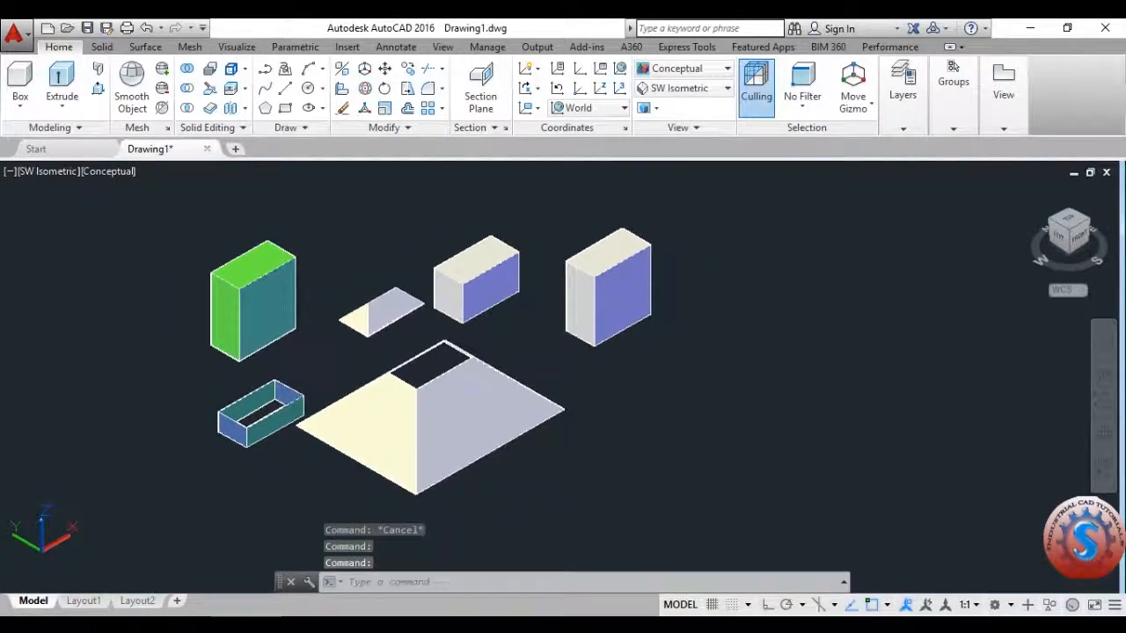
text(rec)
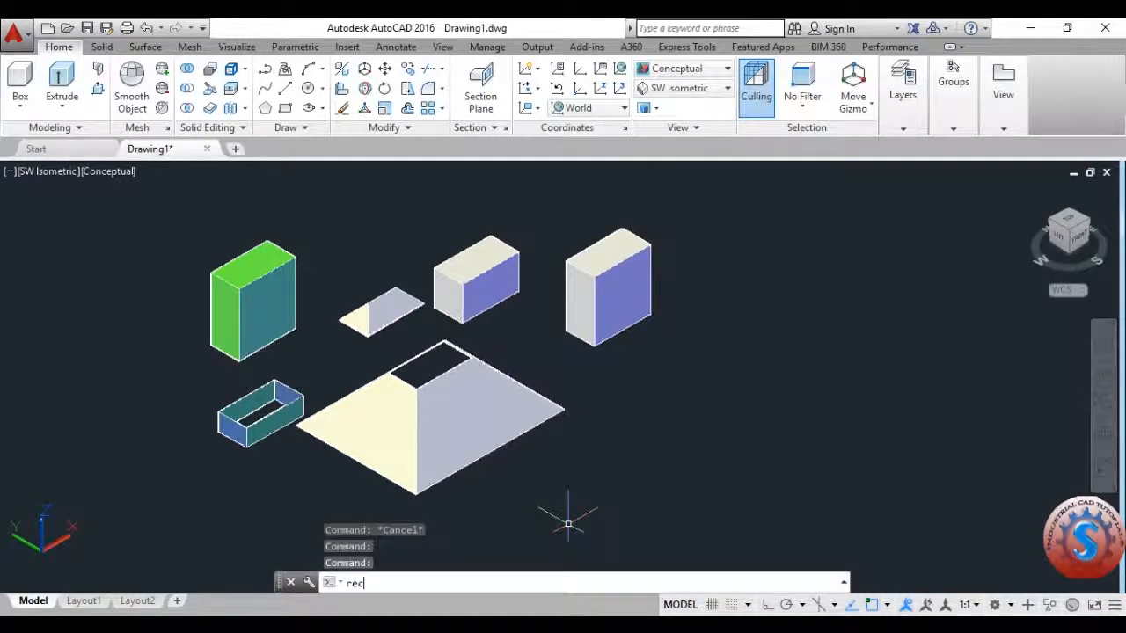
key(Return)
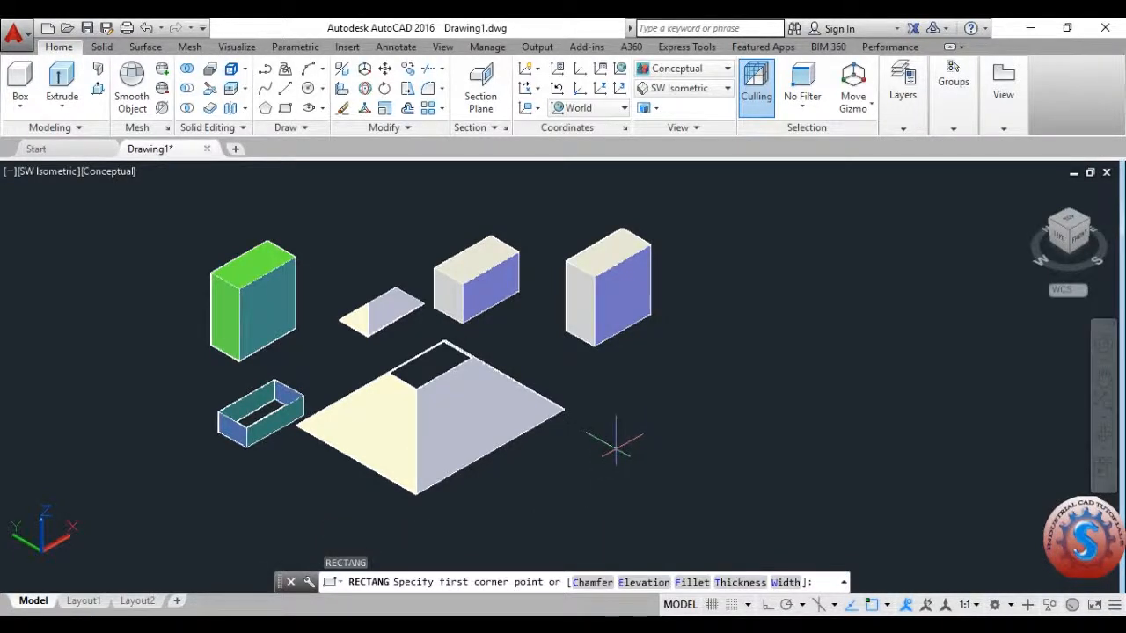
click(616, 449)
text(d)
key(Return)
text(500)
key(Return)
text(250)
key(Return)
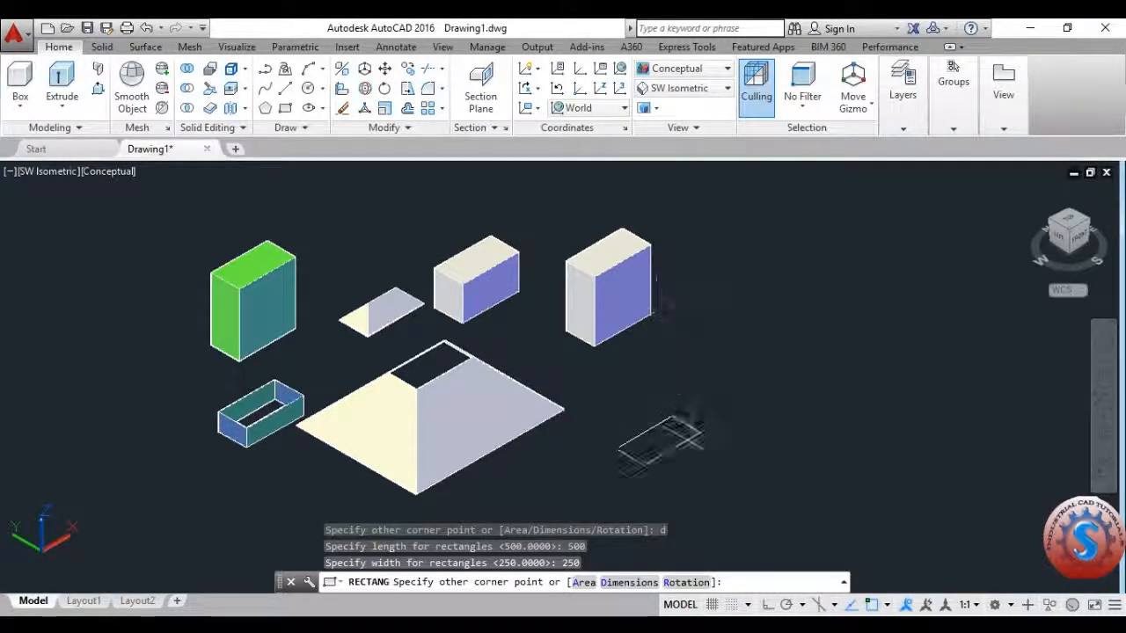
click(662, 376)
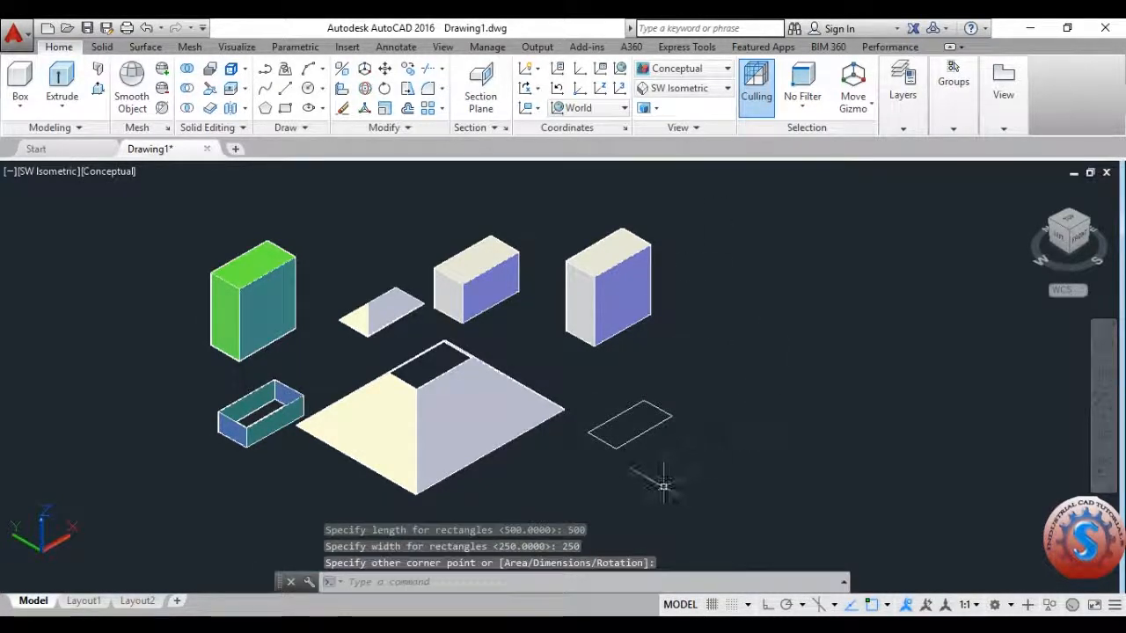
Step: Extrude the seventh rectangle as a solid with the Expression option, entering 500 as the expression
key(Escape)
text(ext)
key(Escape)
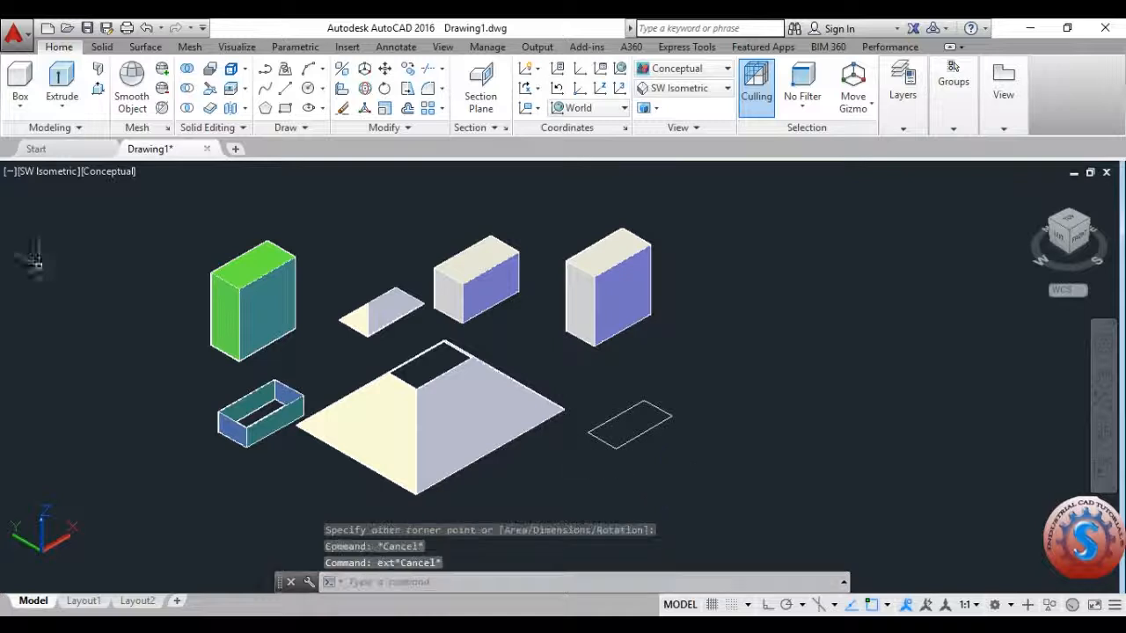
click(61, 101)
click(77, 130)
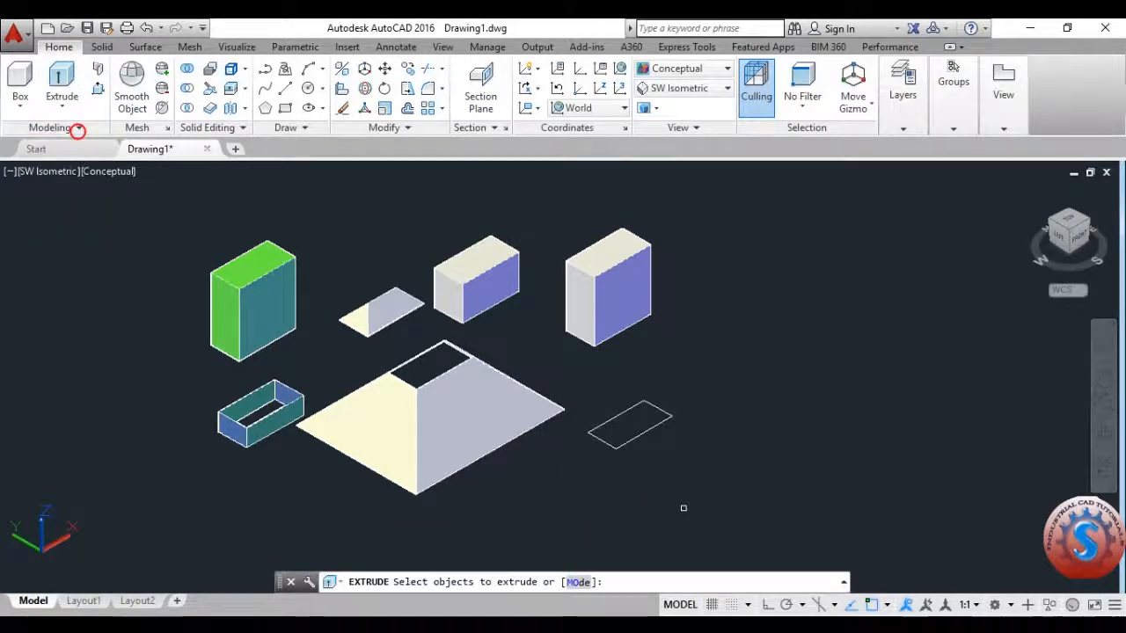
click(638, 437)
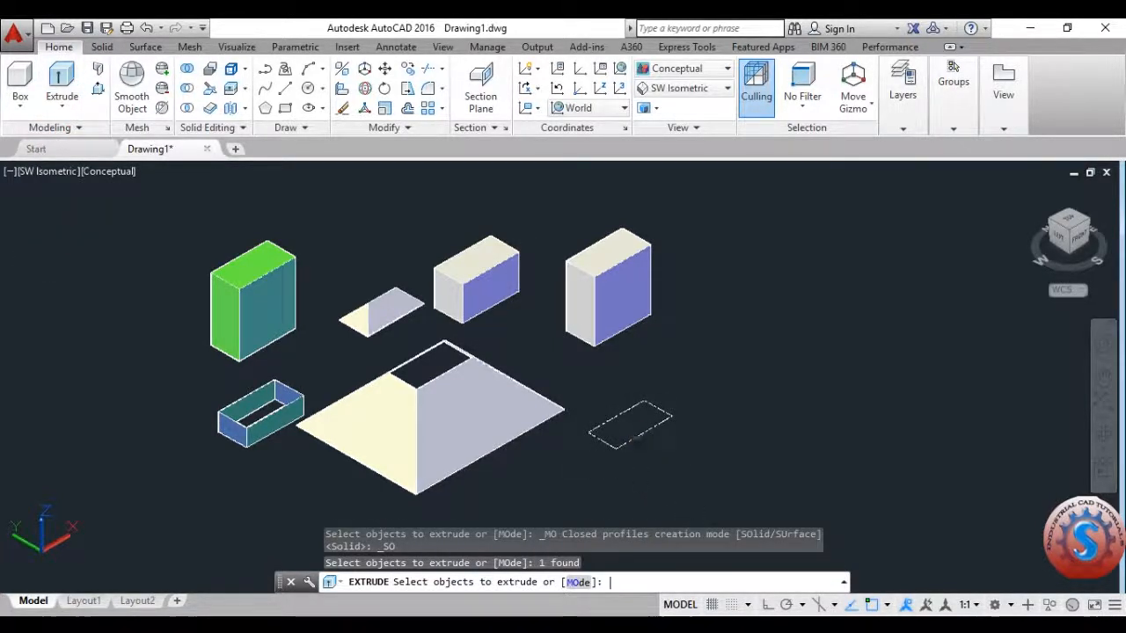
key(Return)
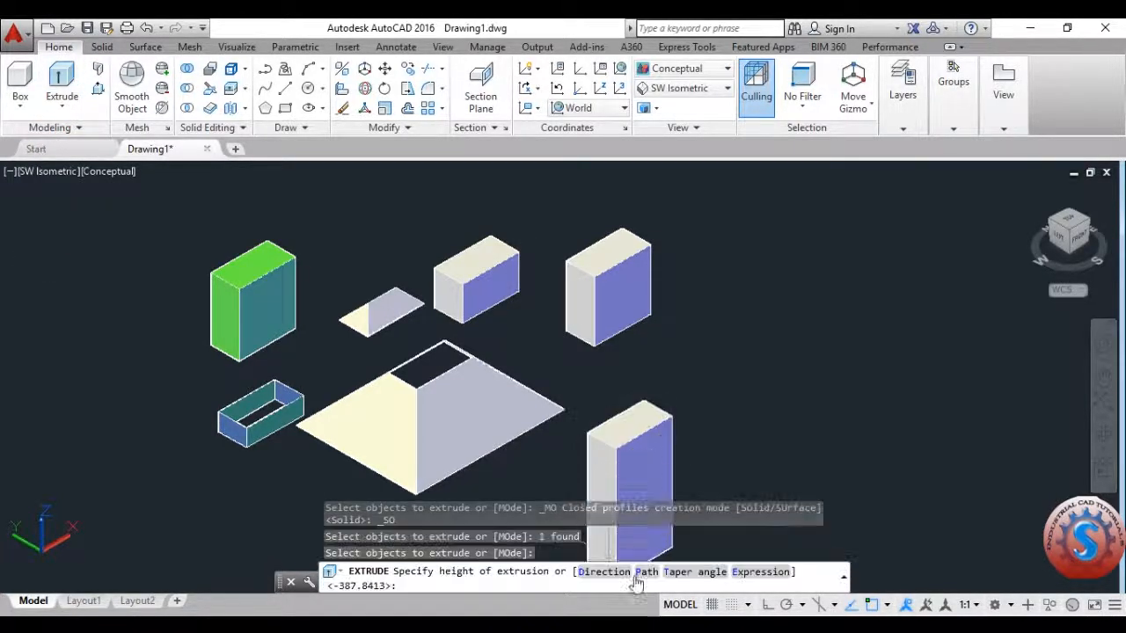
click(755, 573)
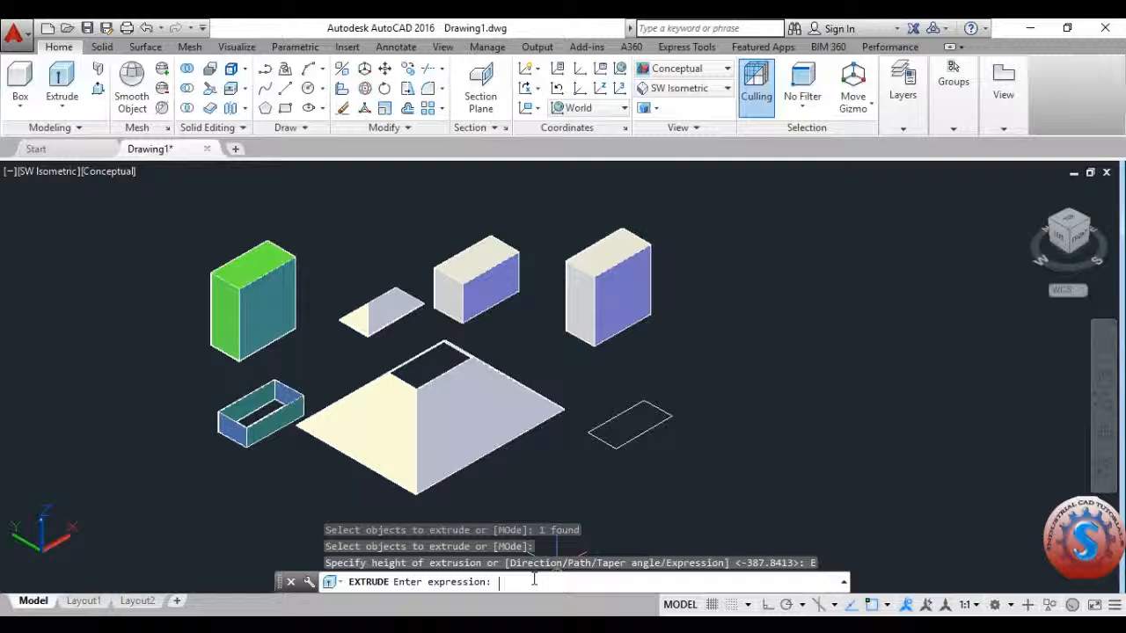
key(Return)
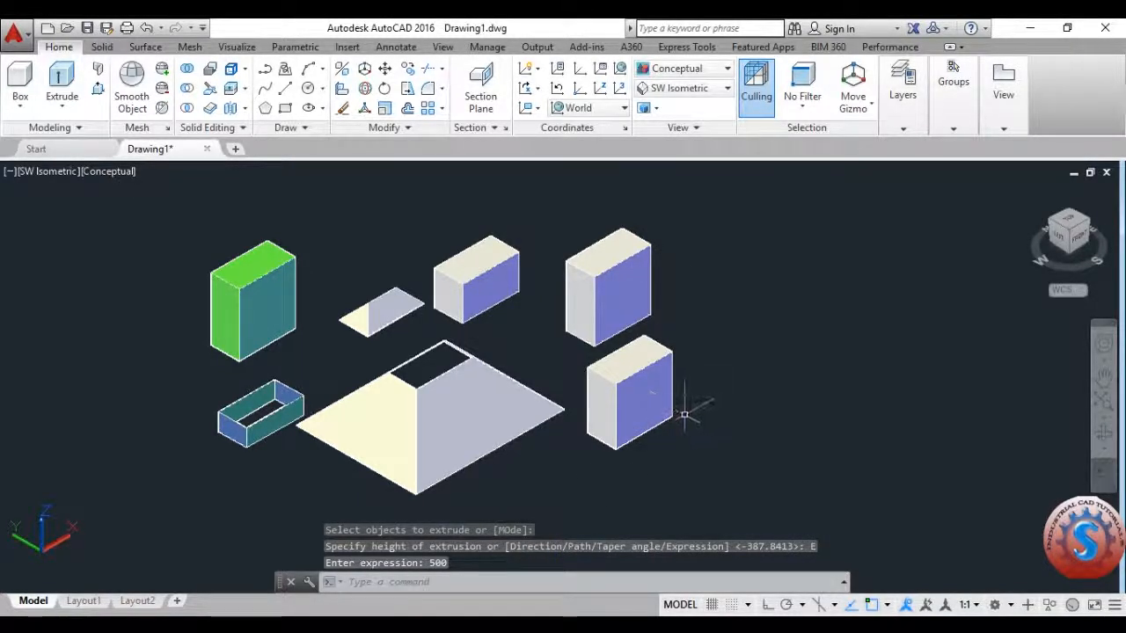
key(Return)
key(Escape)
key(Escape)
key(Escape)
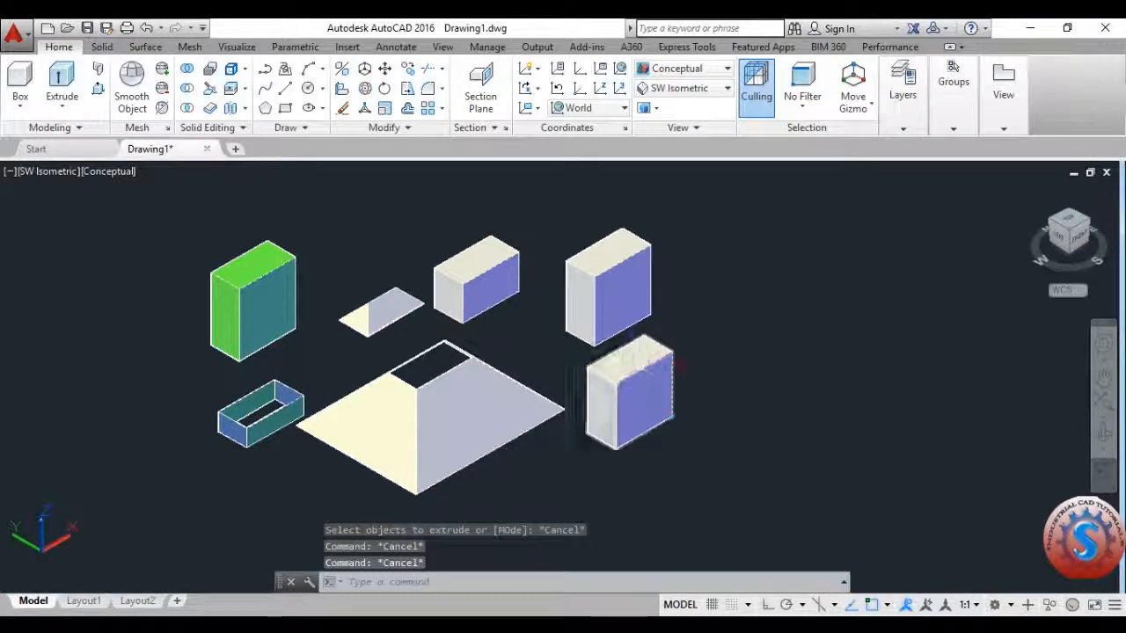
Step: Check the height and taper angle of the new solid in its quick properties
click(646, 390)
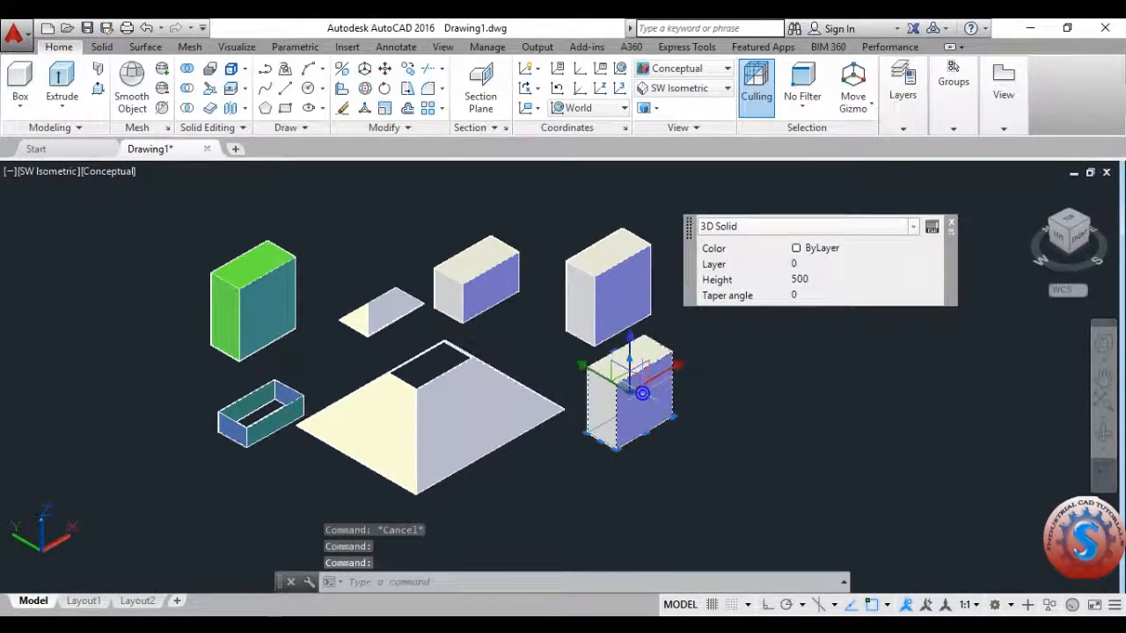
key(Escape)
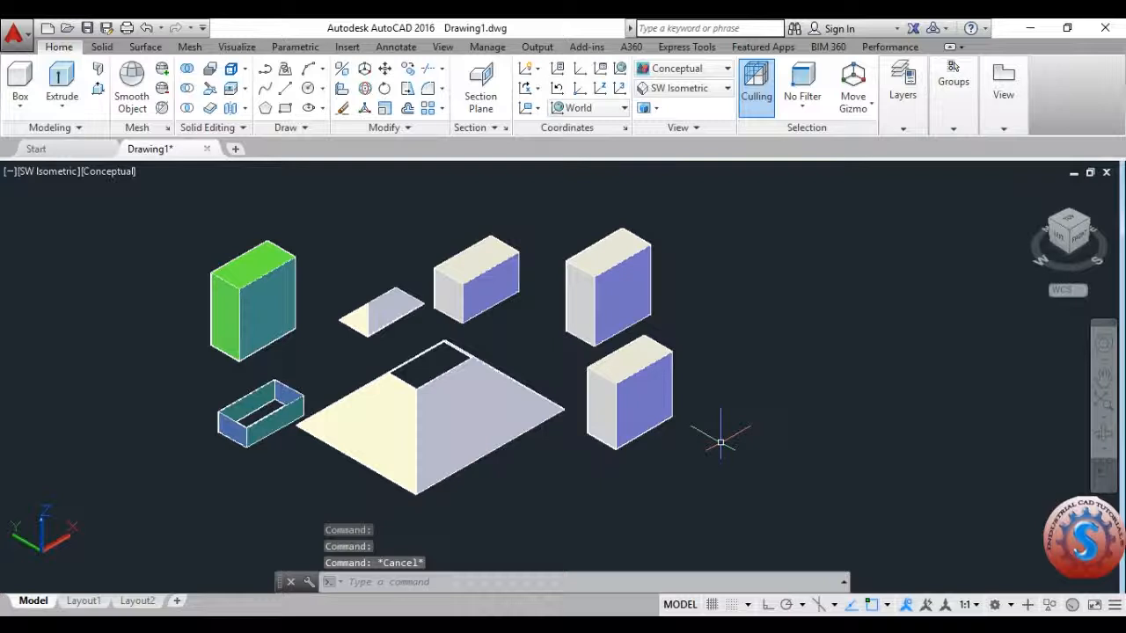
click(649, 391)
click(758, 271)
click(760, 278)
key(Escape)
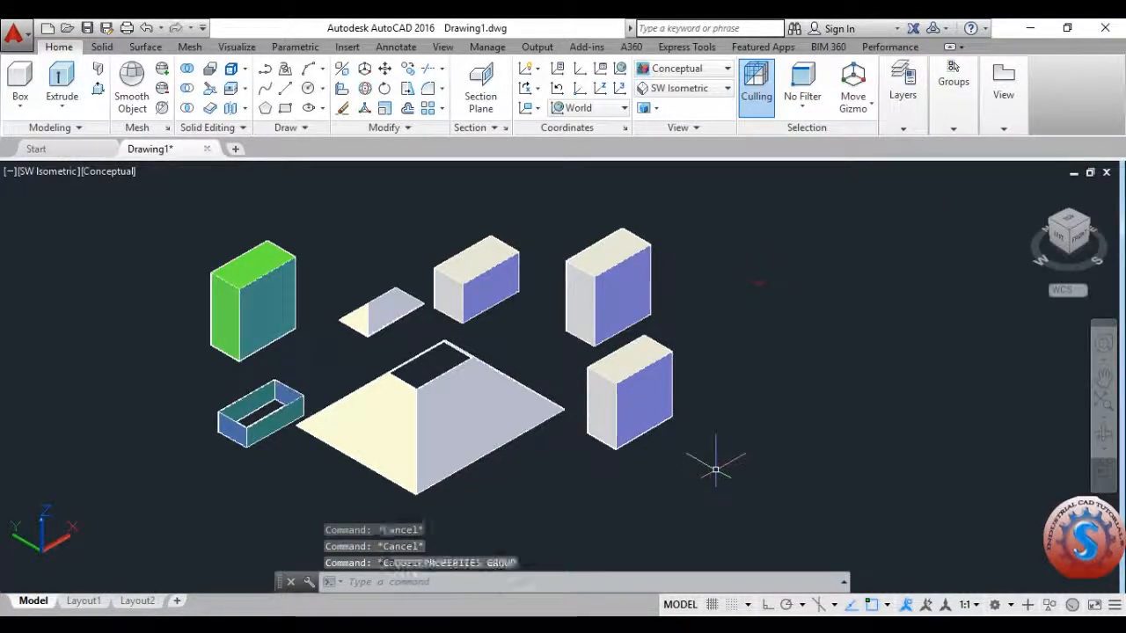
Step: Undo the expression-based extrusion of the seventh rectangle
key(ctrl+z)
key(ctrl+z)
key(ctrl+z)
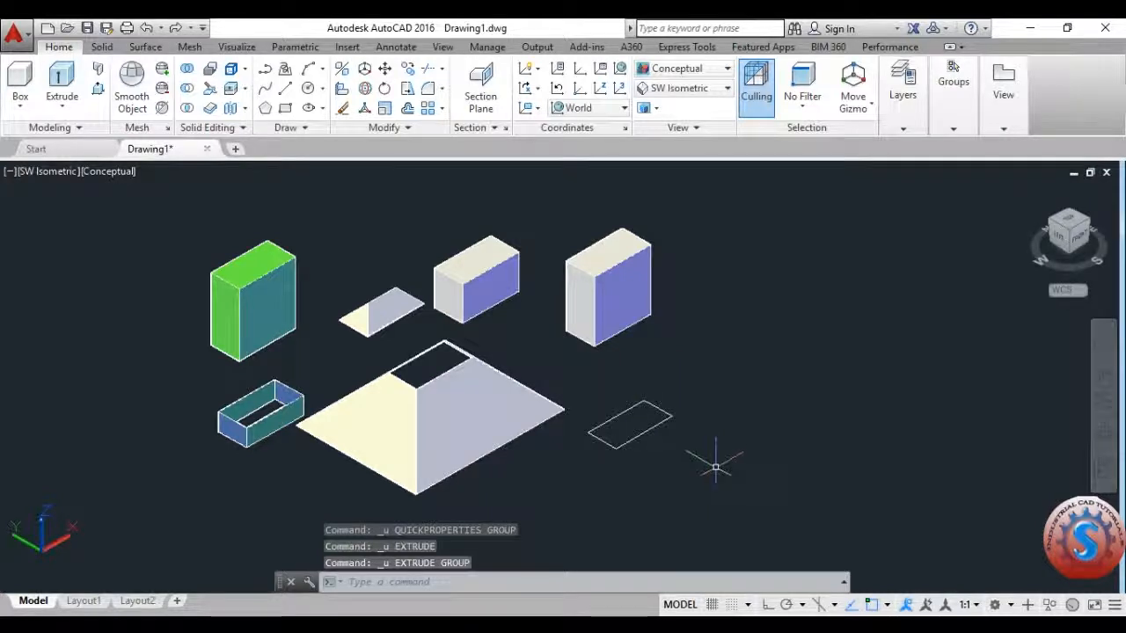
key(Escape)
key(Escape)
Step: Draw a vertical line upward from the back corner of the seventh rectangle as an extrusion path
text(l)
key(Return)
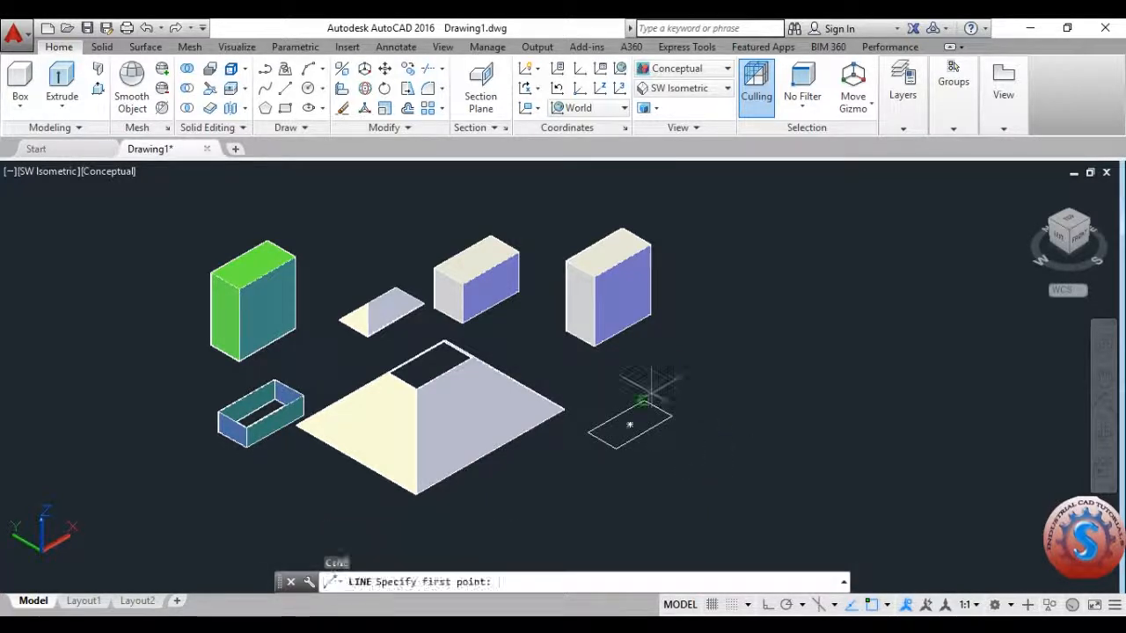
click(645, 401)
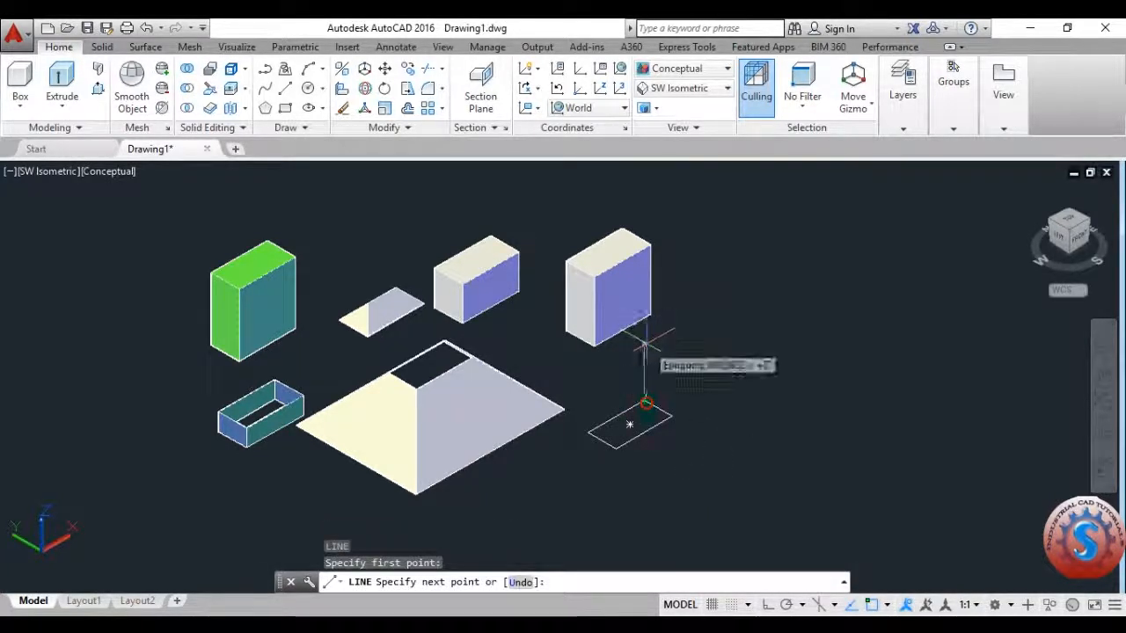
click(644, 343)
key(Escape)
Step: Extrude the seventh rectangle in Surface mode with the Path option, using the vertical line as the path
text(ext)
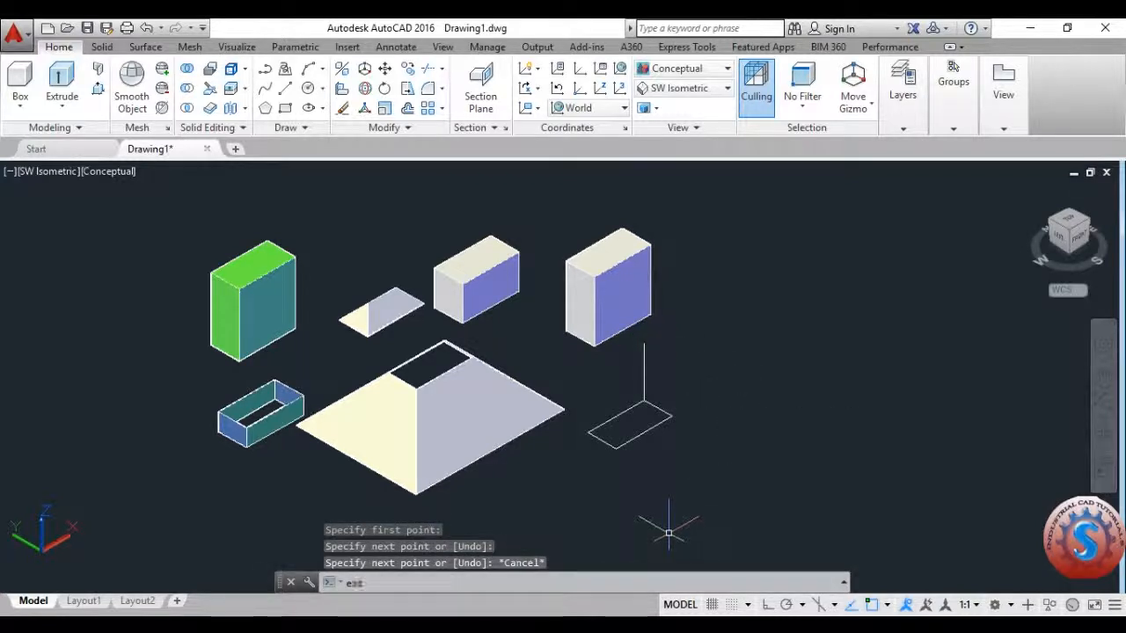
key(Return)
click(581, 582)
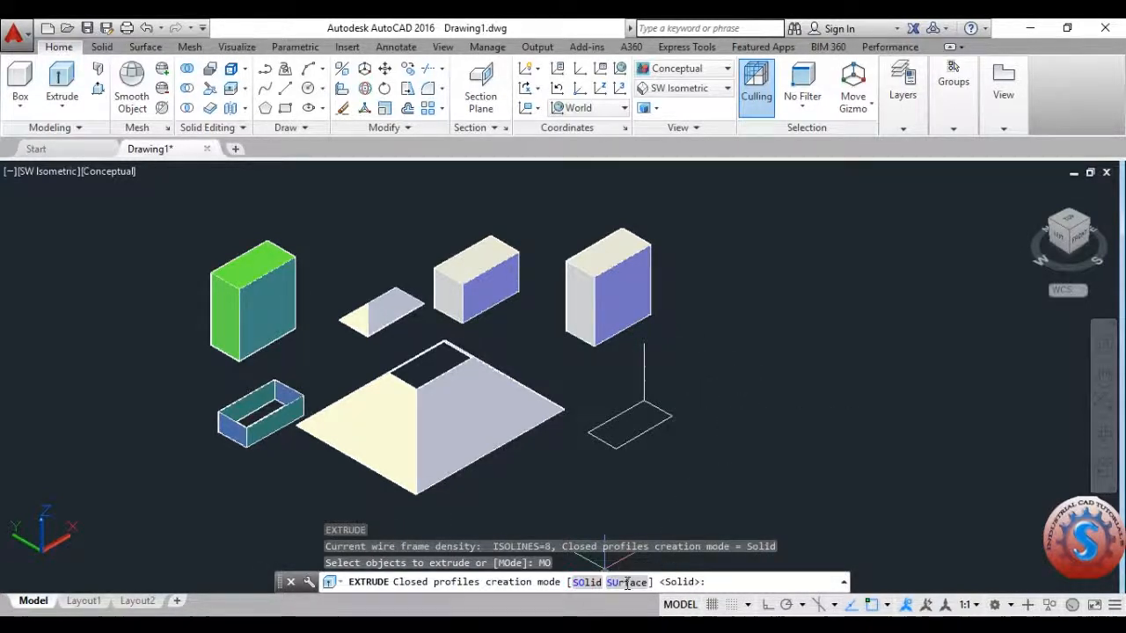
click(621, 582)
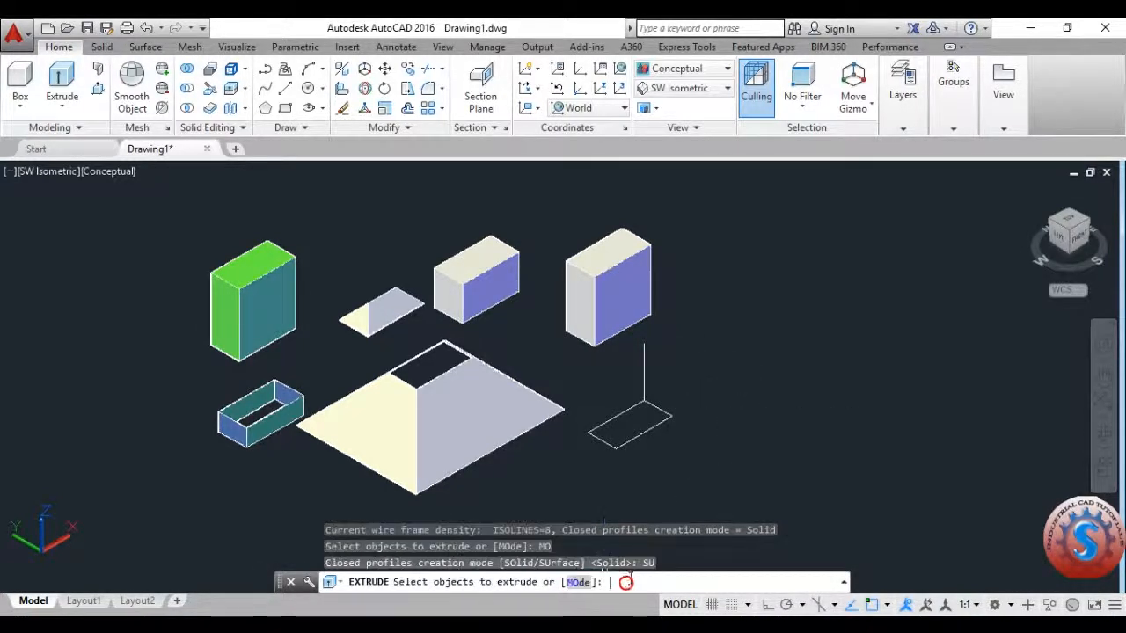
click(641, 434)
key(Return)
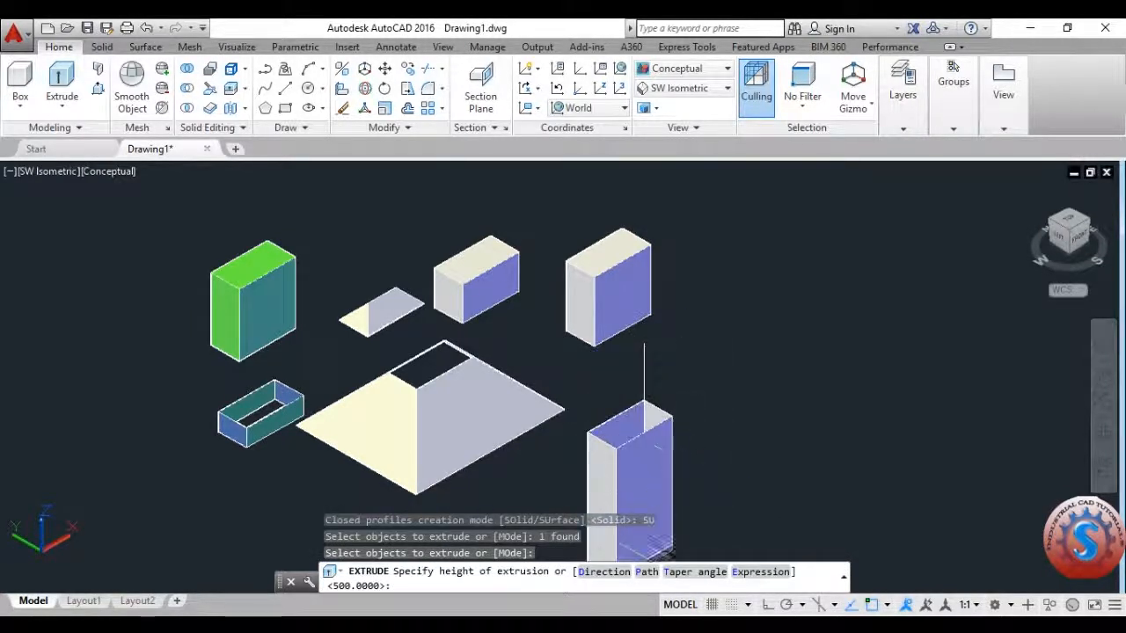
click(646, 573)
click(644, 369)
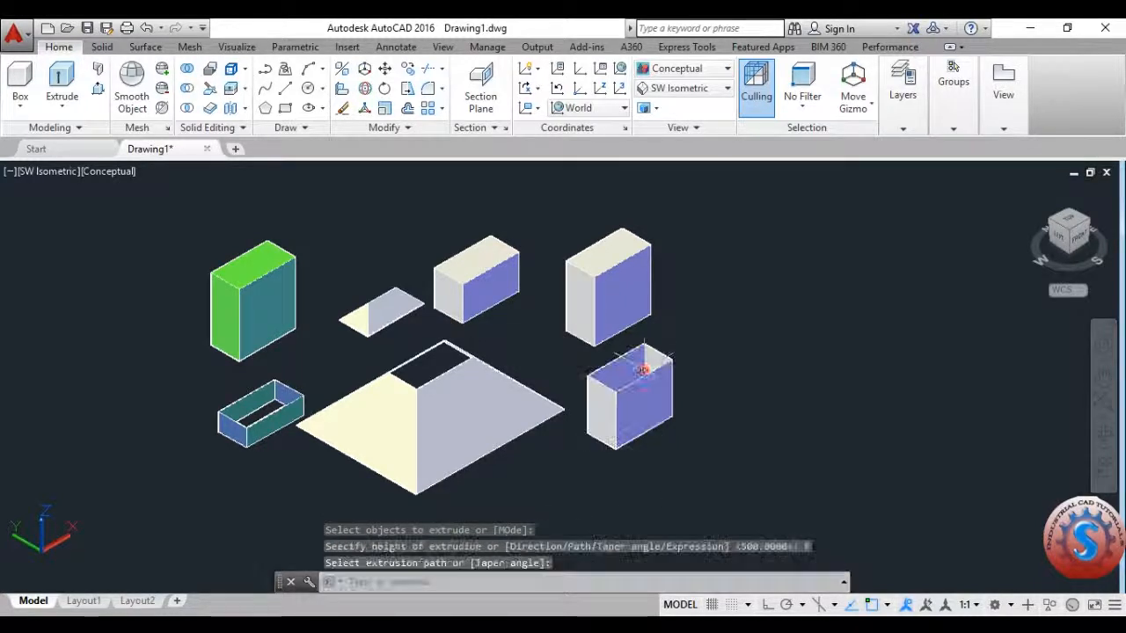
middle_drag(739, 402, 695, 406)
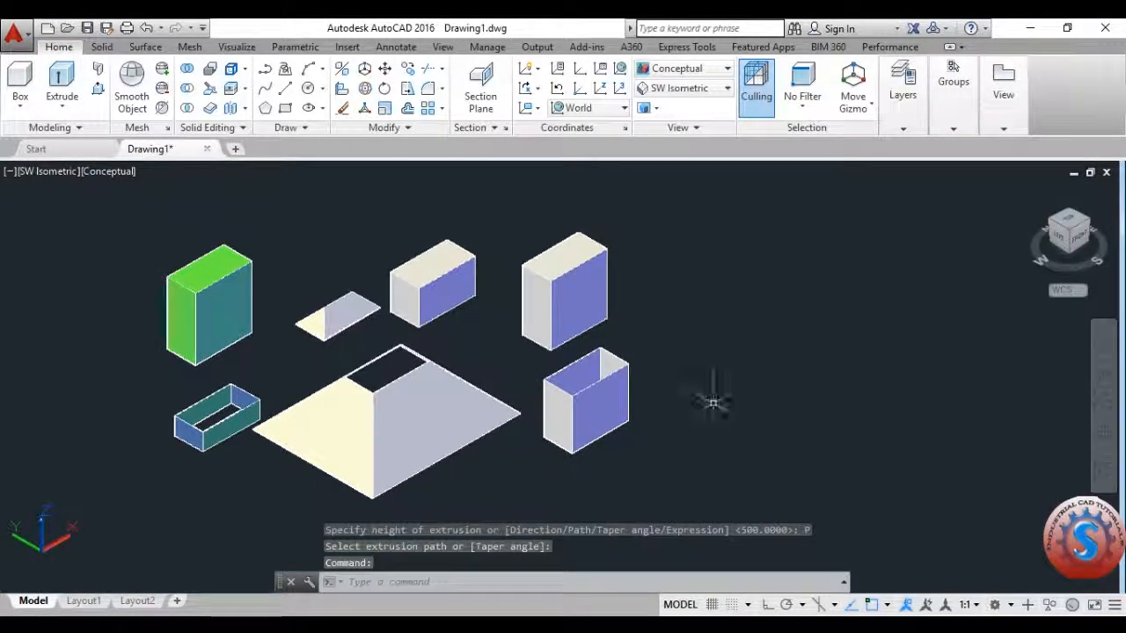
key(Escape)
key(Escape)
key(Escape)
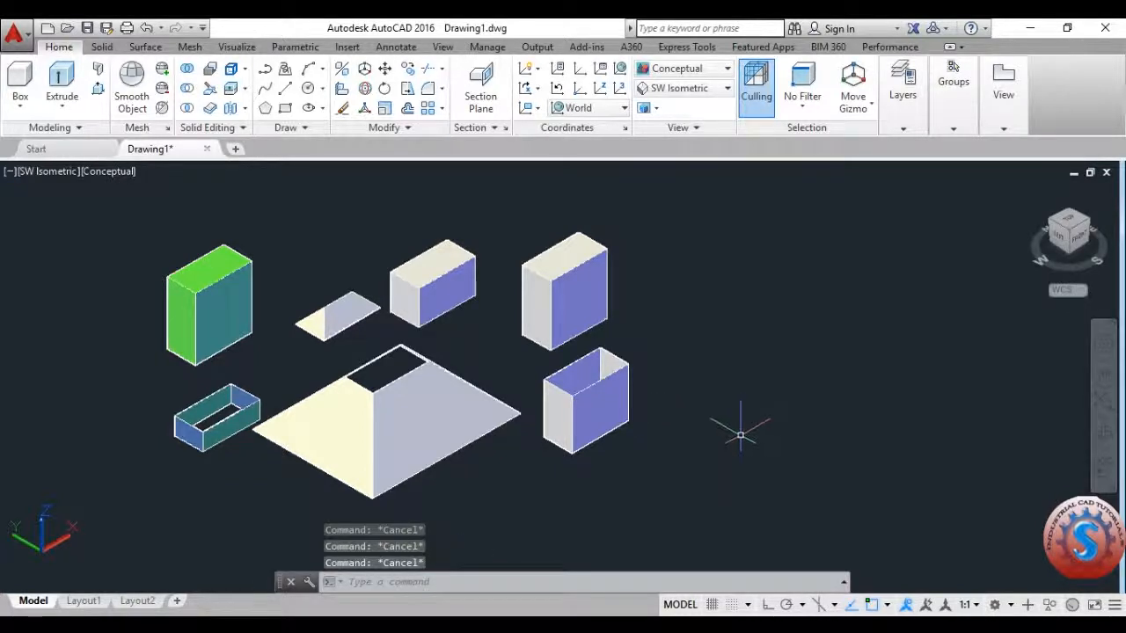
Step: Close the Internet Download Manager warning and registration dialogs covering the drawing
mouse_move(689, 455)
middle_down()
mouse_move(678, 467)
mouse_move(684, 457)
middle_up()
middle_drag(635, 424, 788, 413)
scroll(788, 413, down, 2)
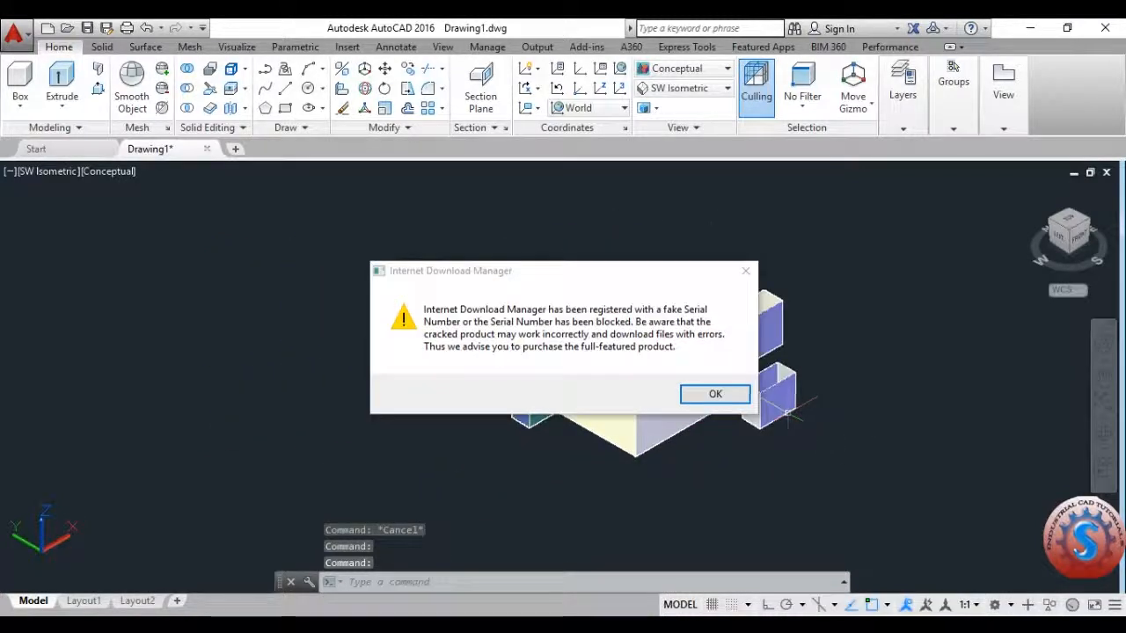
click(744, 271)
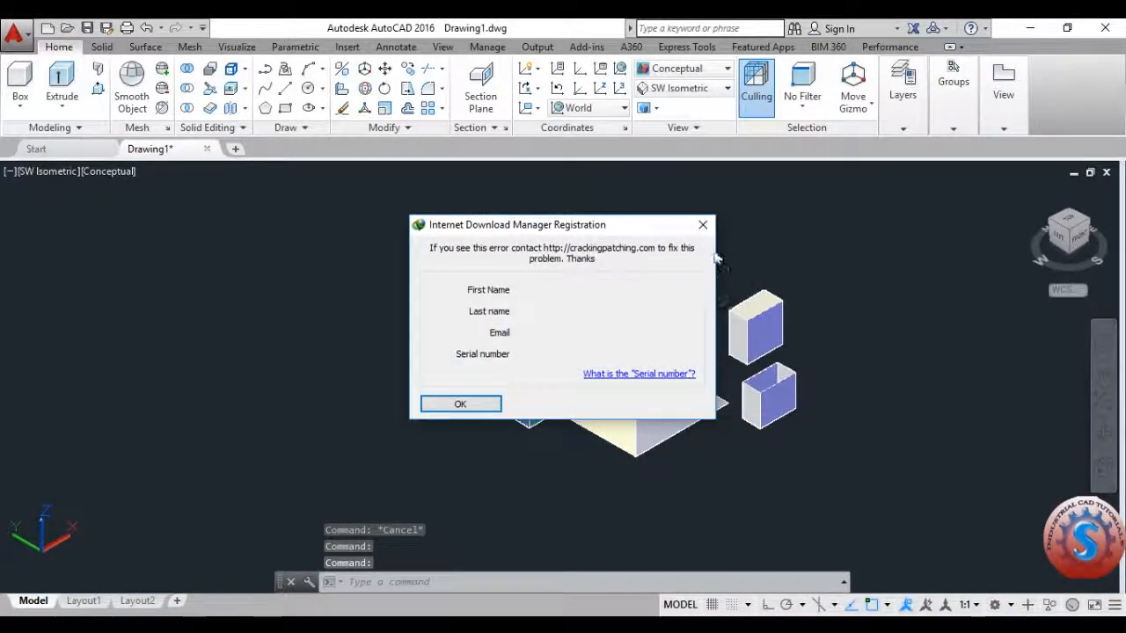
click(698, 227)
middle_drag(867, 360, 759, 372)
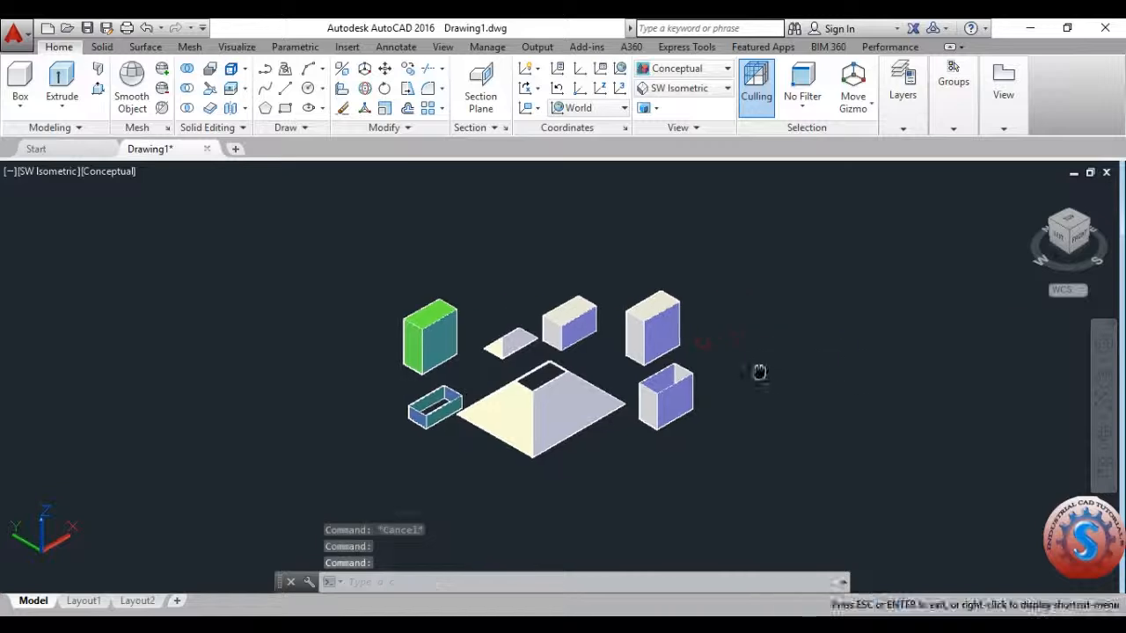
Step: Draw an eighth rectangle, 500 long and 250 wide, in the empty space beside the seventh rectangle's surface extrusion
scroll(759, 372, up, 2)
middle_drag(685, 397, 687, 404)
key(Escape)
key(Escape)
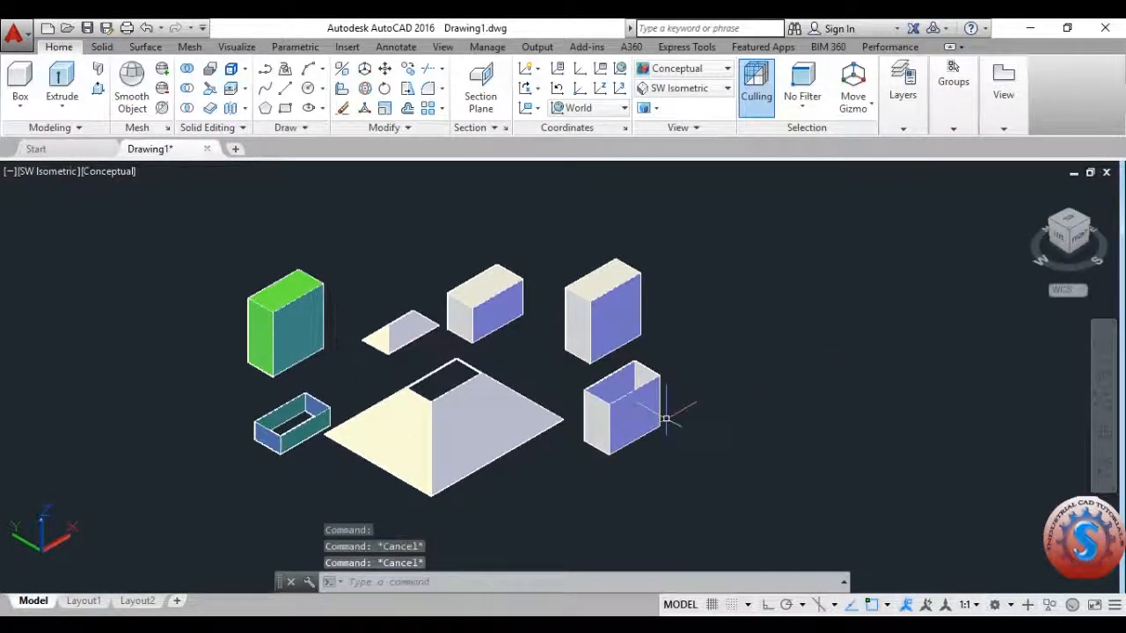
text(rec)
key(Return)
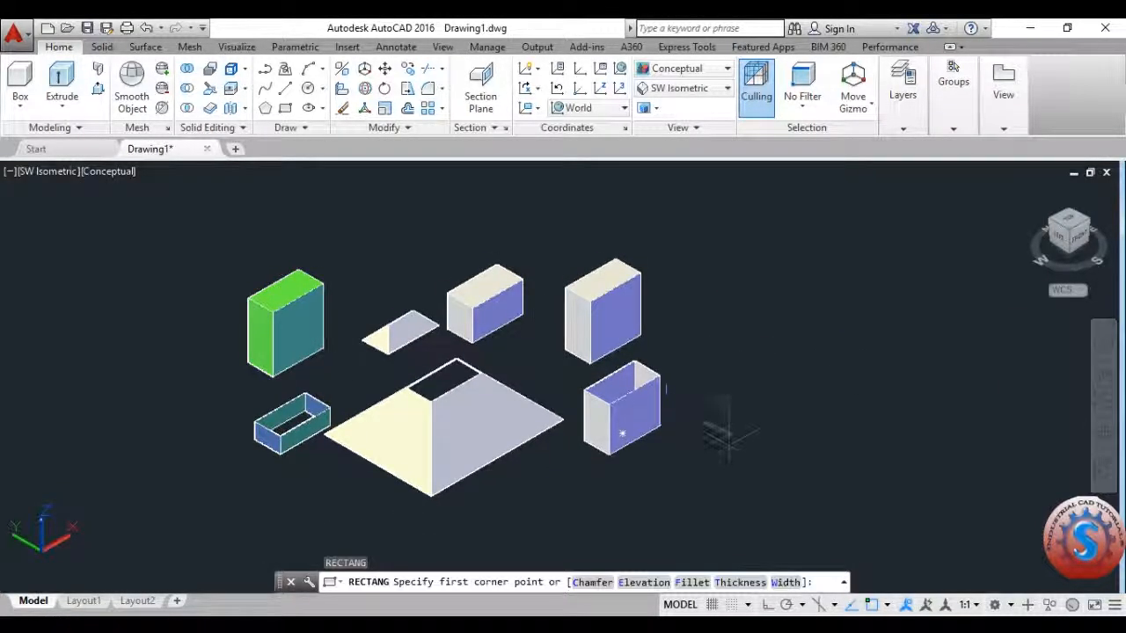
click(722, 437)
text(d)
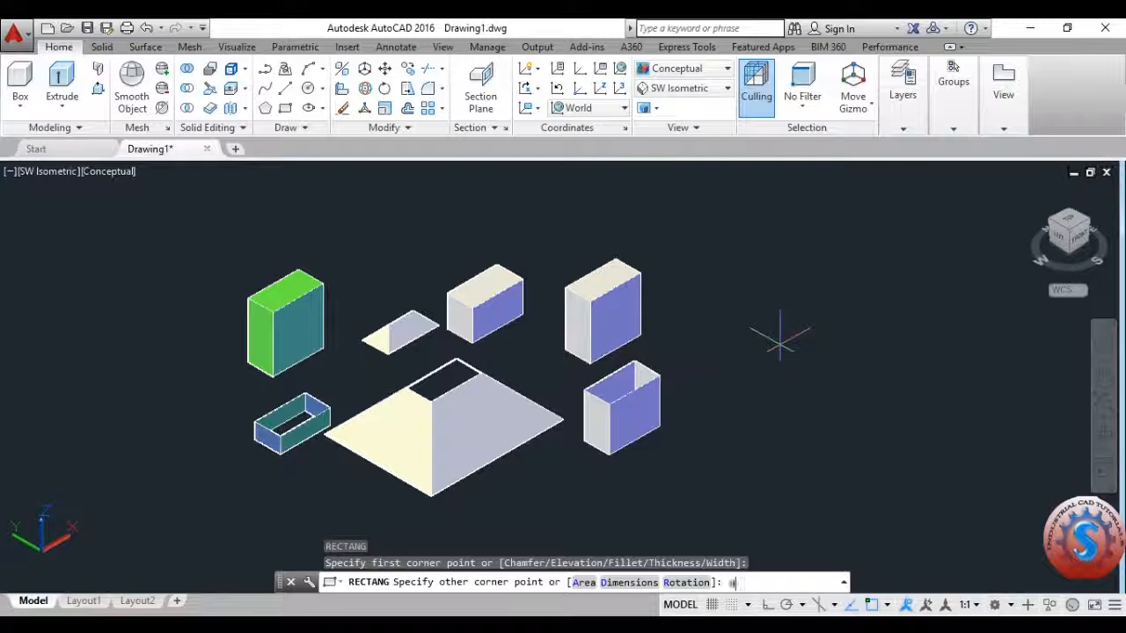
key(Return)
key(Return)
text(25)
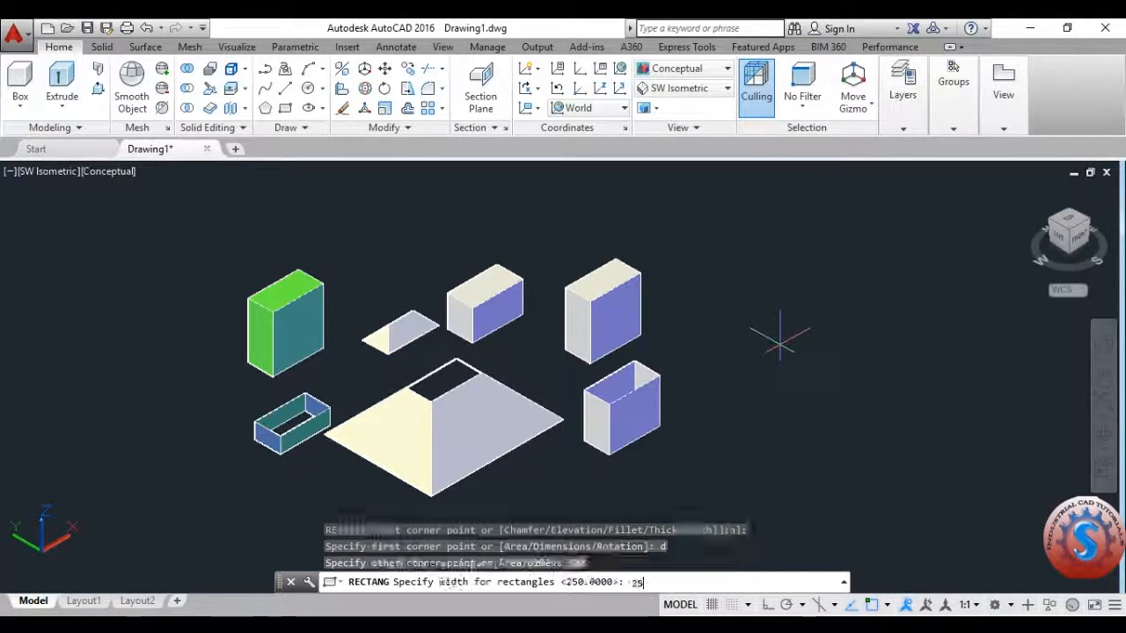
text(0)
key(Return)
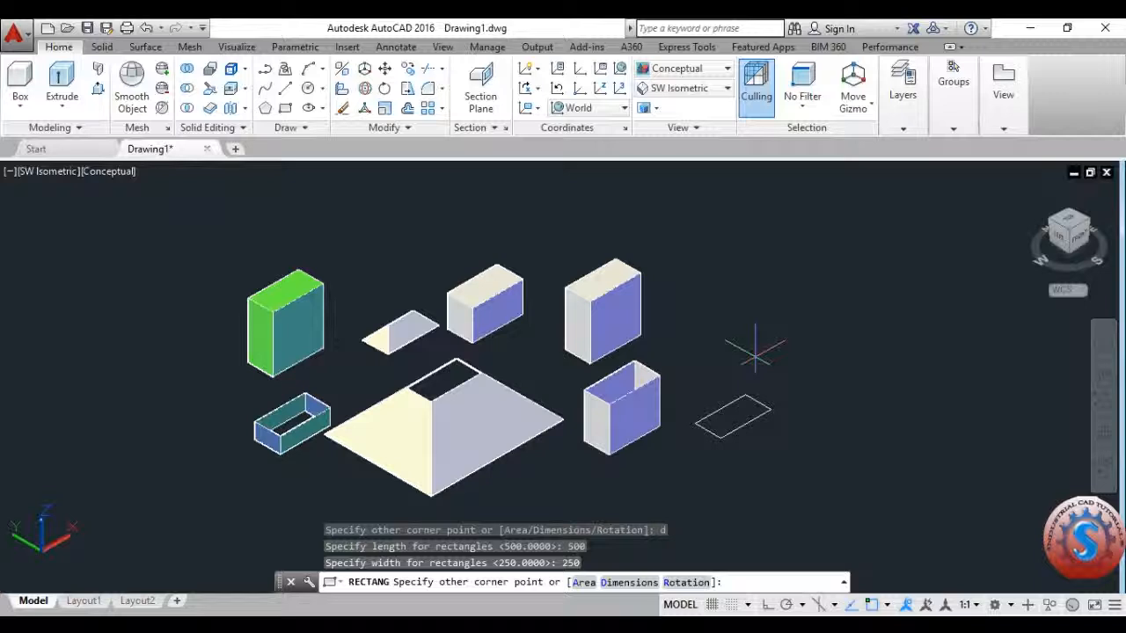
key(Return)
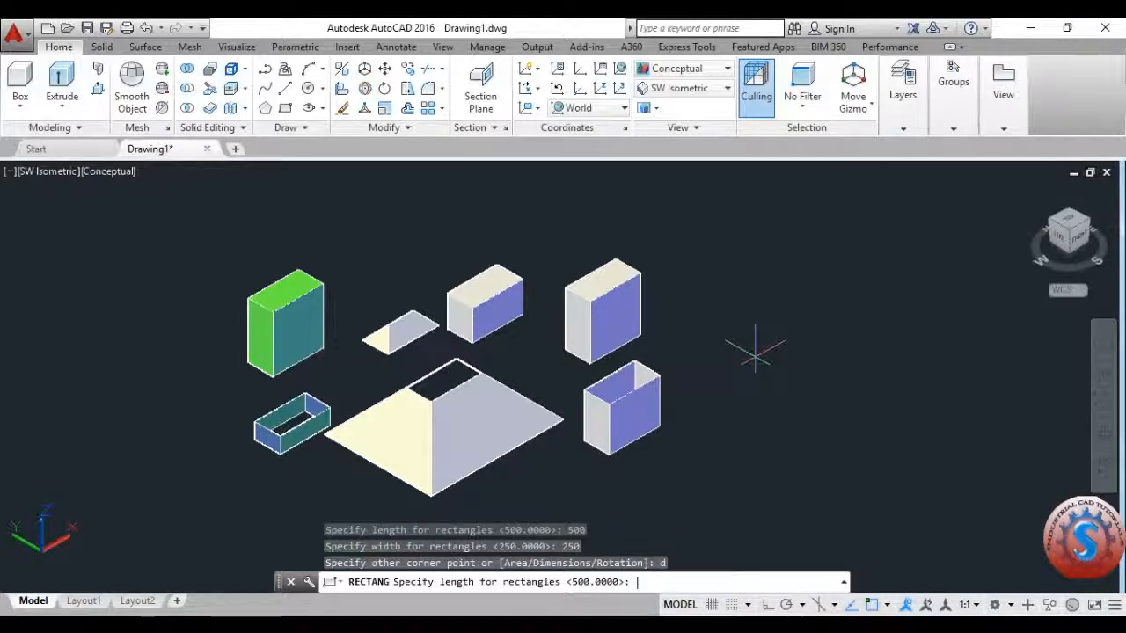
text(500)
key(Return)
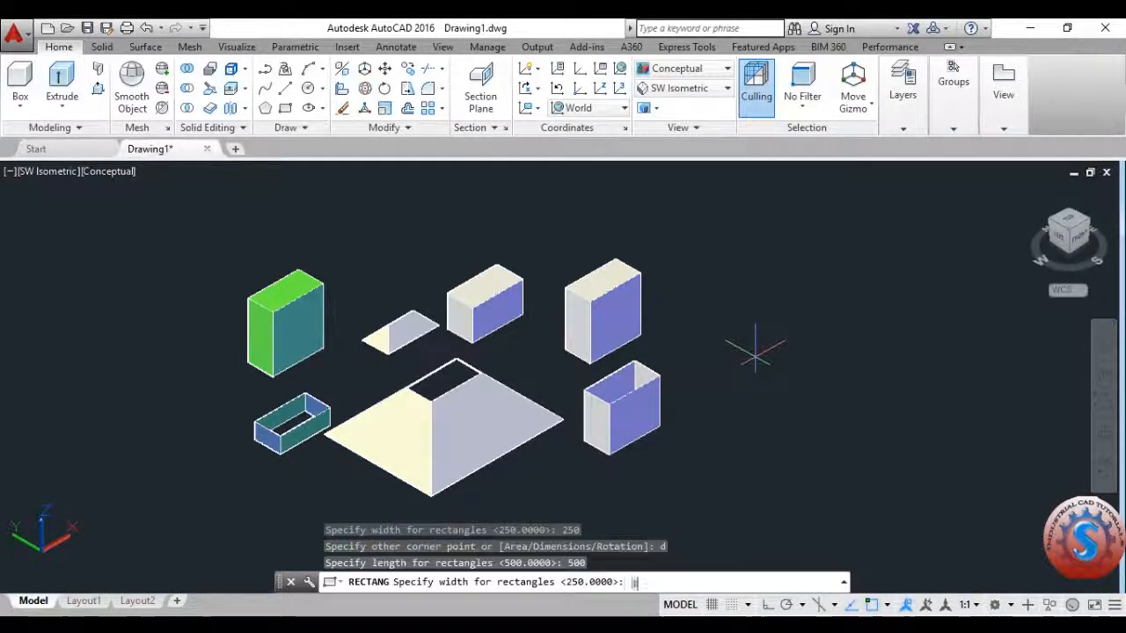
text(250)
key(Return)
click(742, 390)
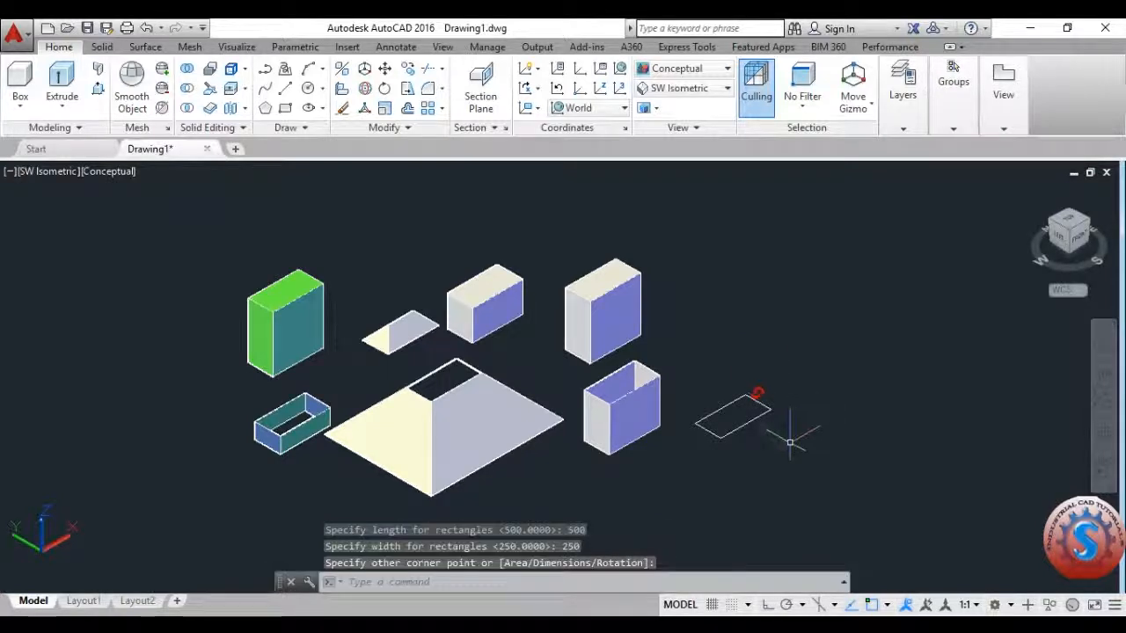
Step: Extrude the eighth rectangle in Surface mode using the Expression option with the expression 500
text(ext)
key(Return)
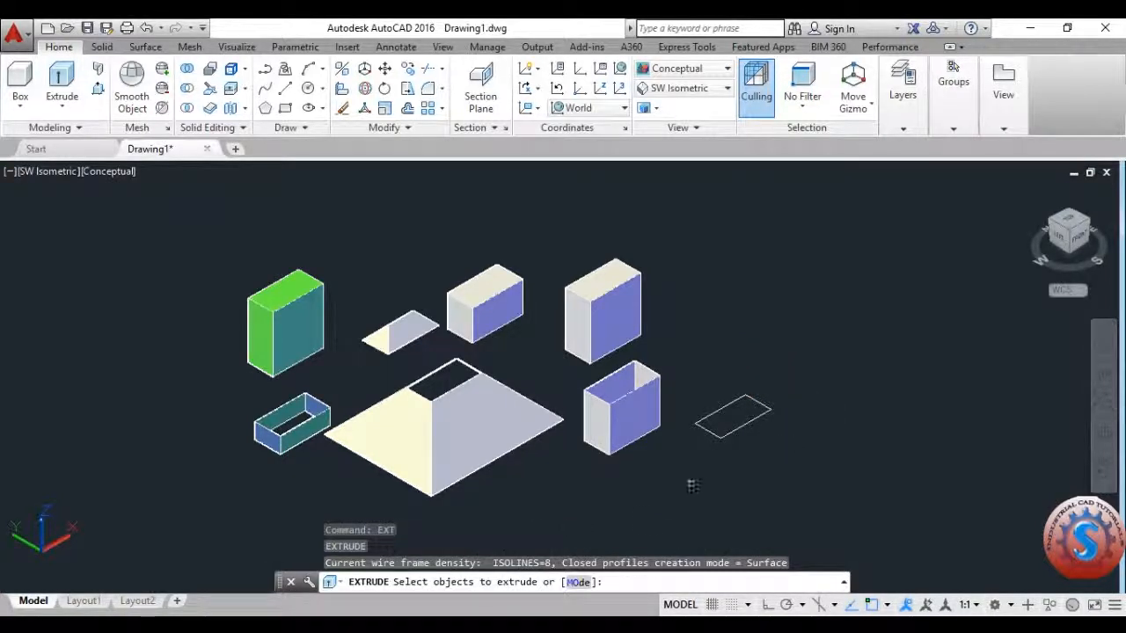
click(578, 582)
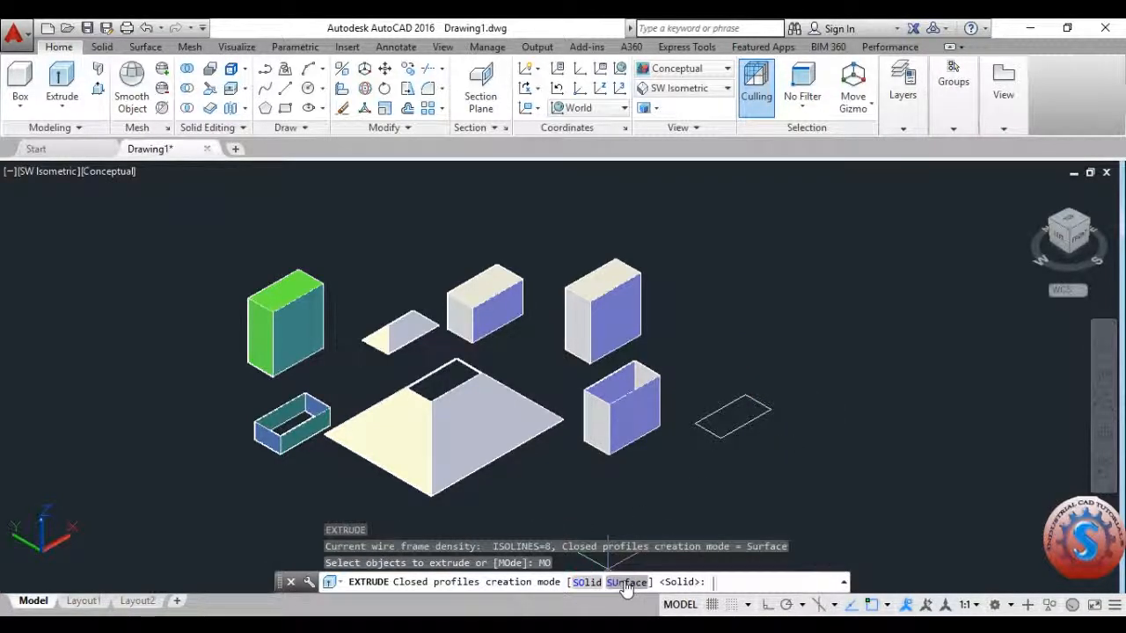
click(630, 582)
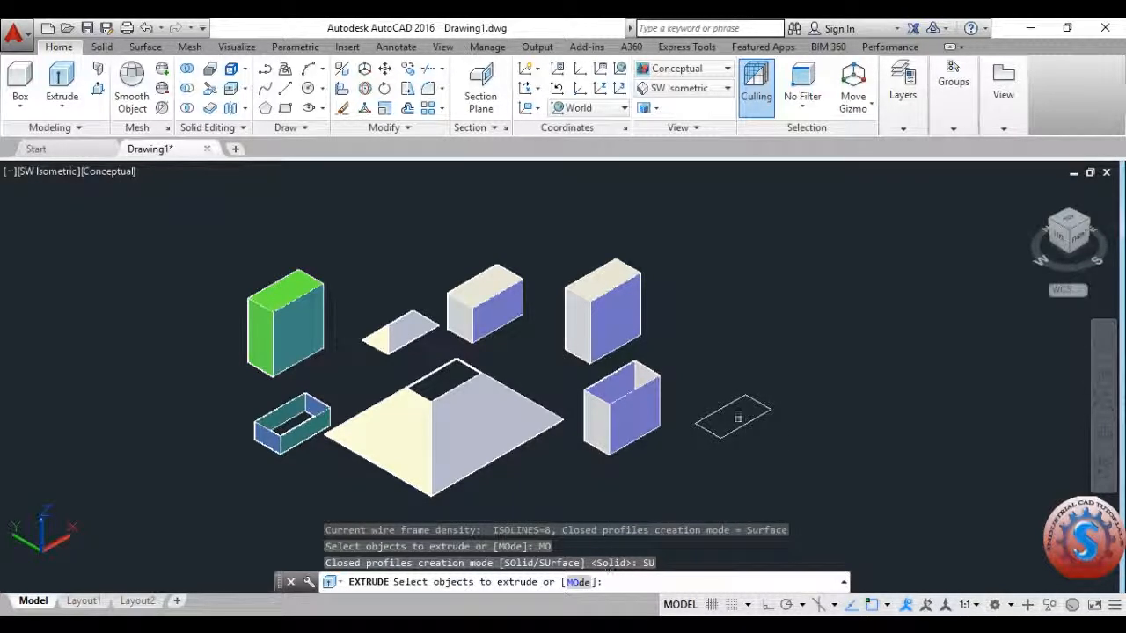
click(741, 427)
key(Return)
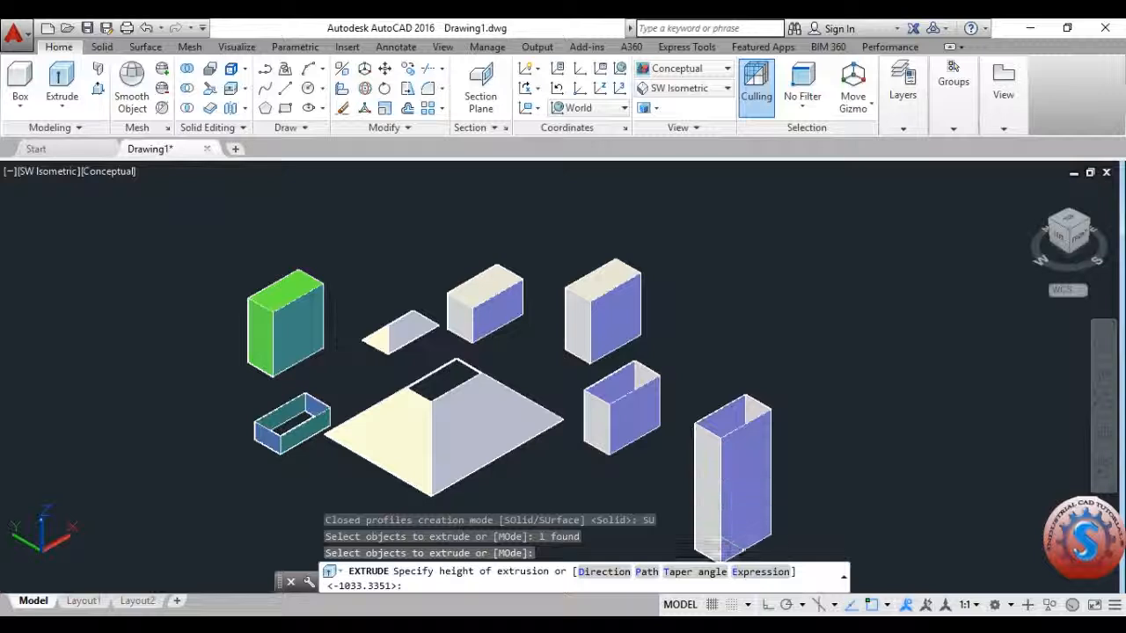
click(754, 570)
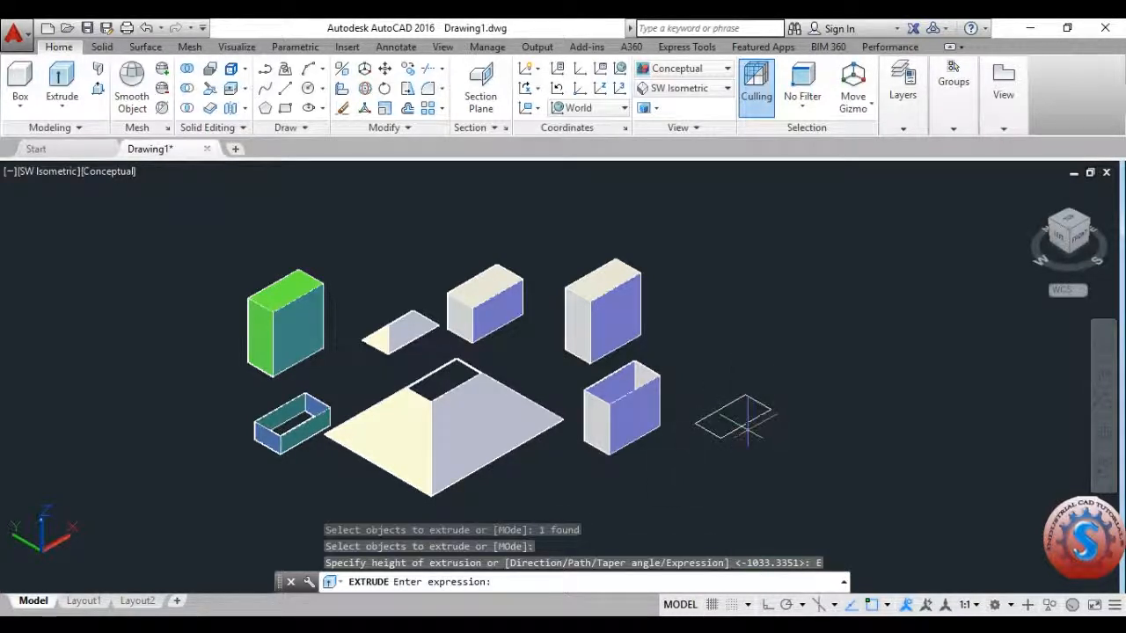
text(500)
key(Return)
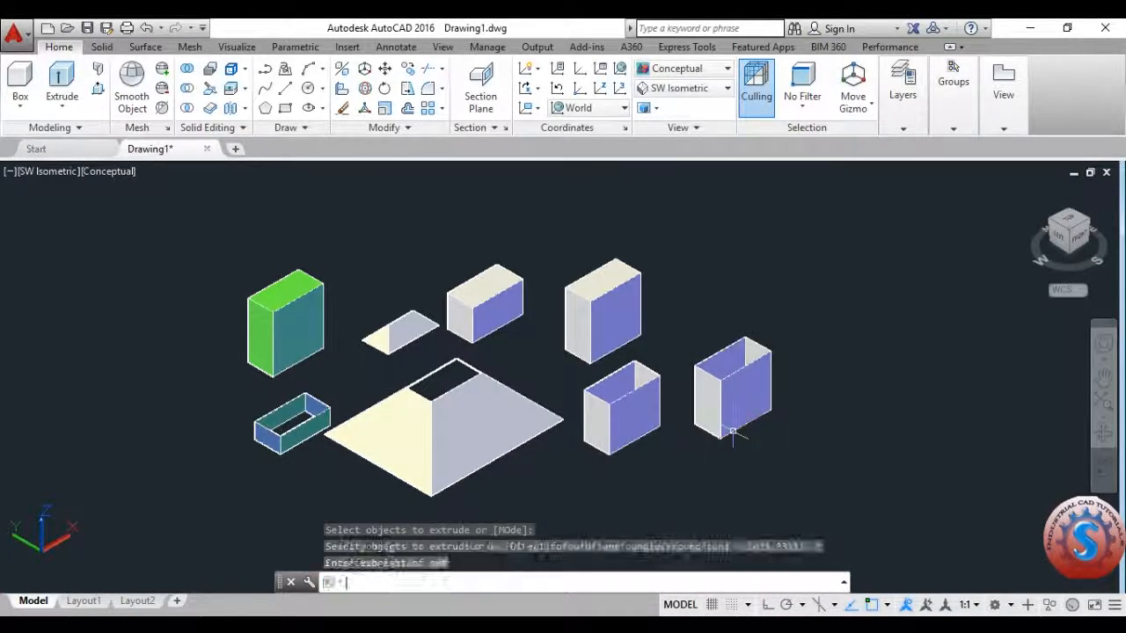
middle_drag(788, 367, 798, 351)
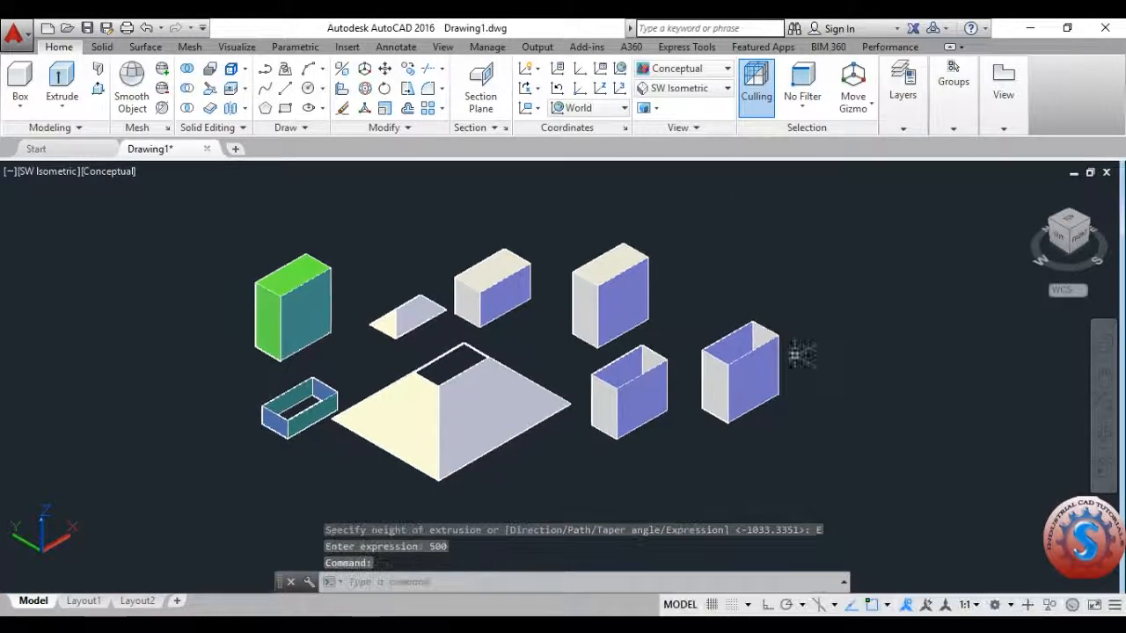
key(Escape)
key(Escape)
mouse_move(779, 397)
middle_down()
mouse_move(763, 410)
mouse_move(788, 382)
mouse_move(796, 392)
middle_up()
middle_drag(836, 457, 839, 469)
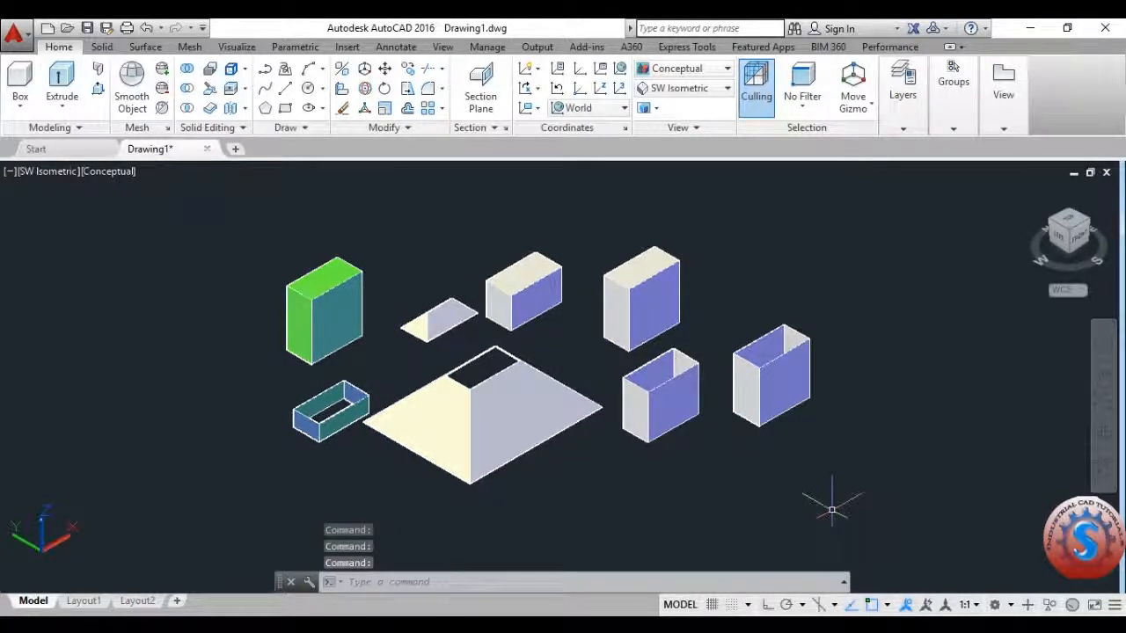
middle_drag(792, 475, 754, 455)
scroll(782, 469, down, 4)
scroll(782, 470, up, 3)
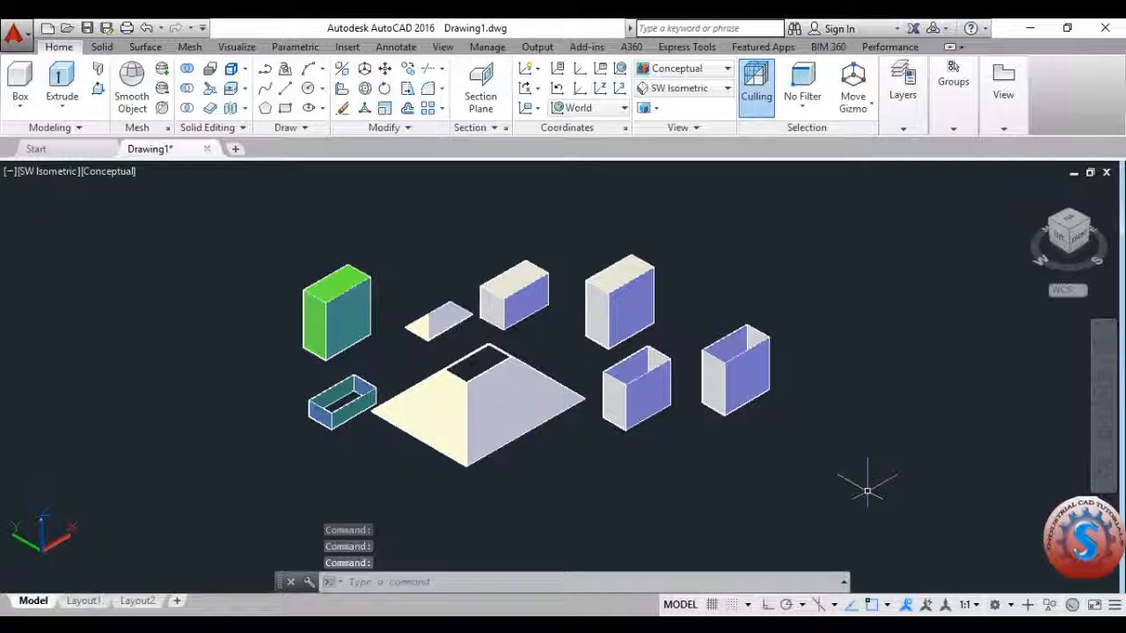